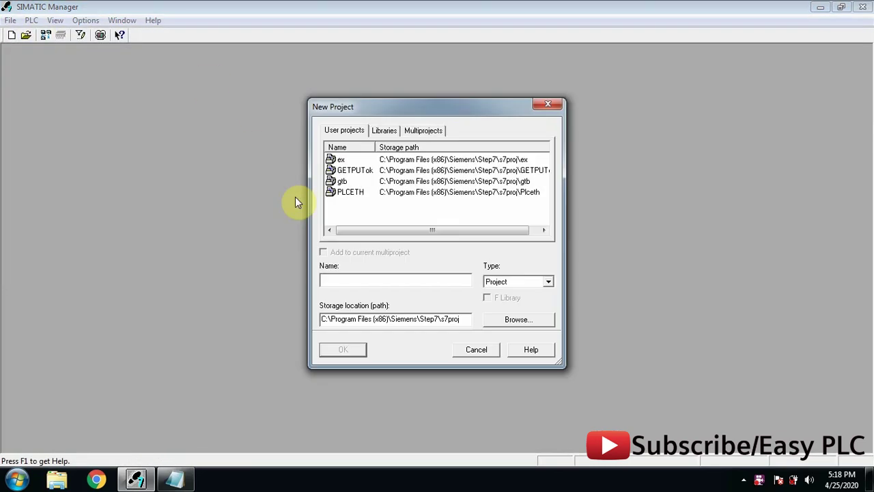
Create a new project named "example" in the default storage location
text(example)
click(358, 349)
double_click(282, 102)
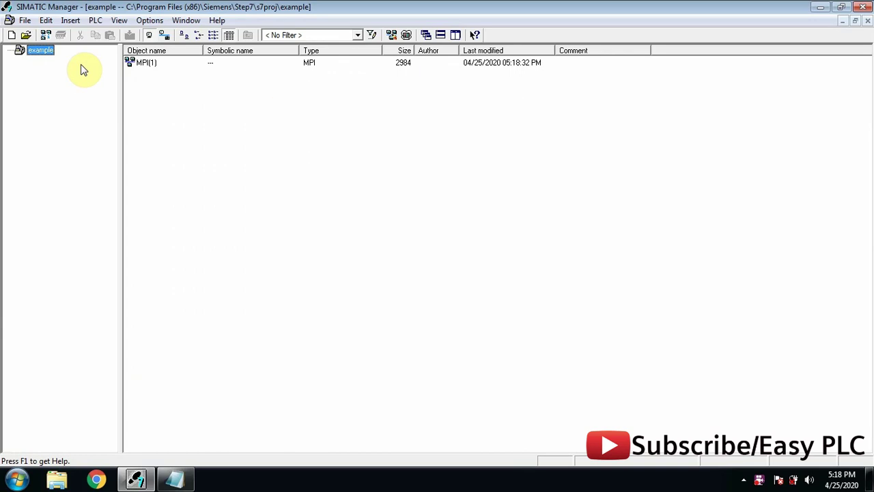
Insert a SIMATIC 300 station into the example project and keep its default name
right_click(35, 49)
click(83, 126)
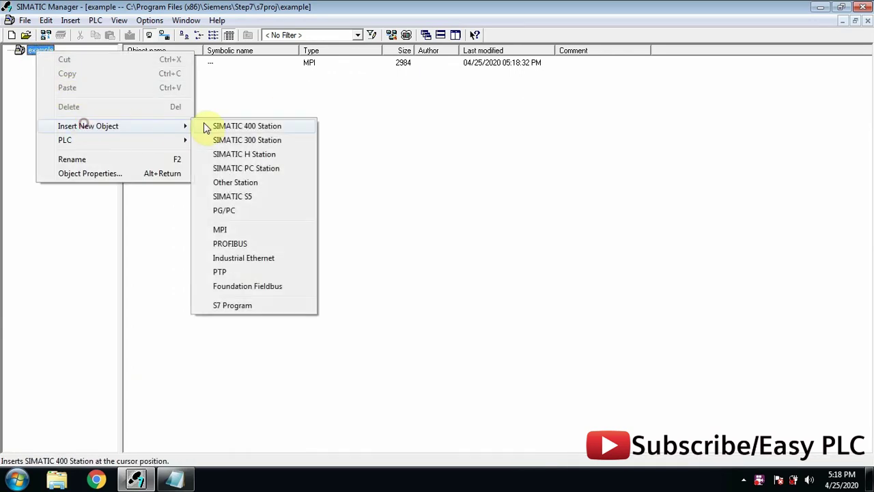
click(230, 138)
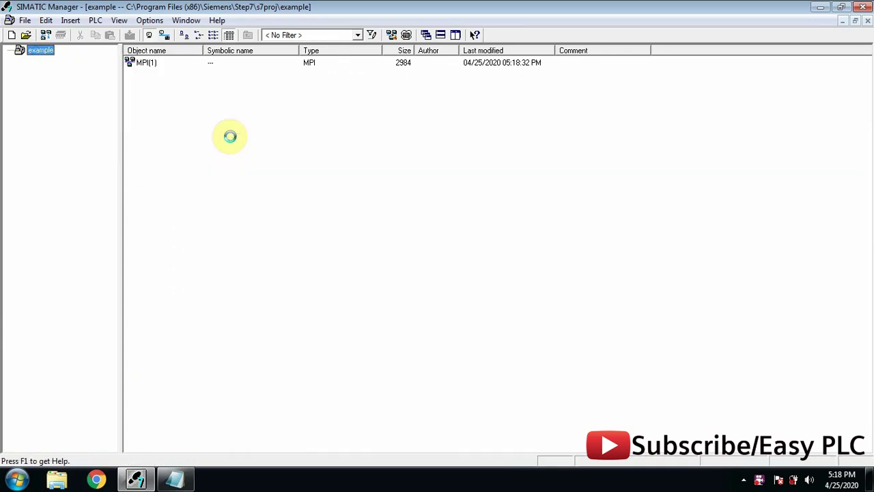
click(230, 136)
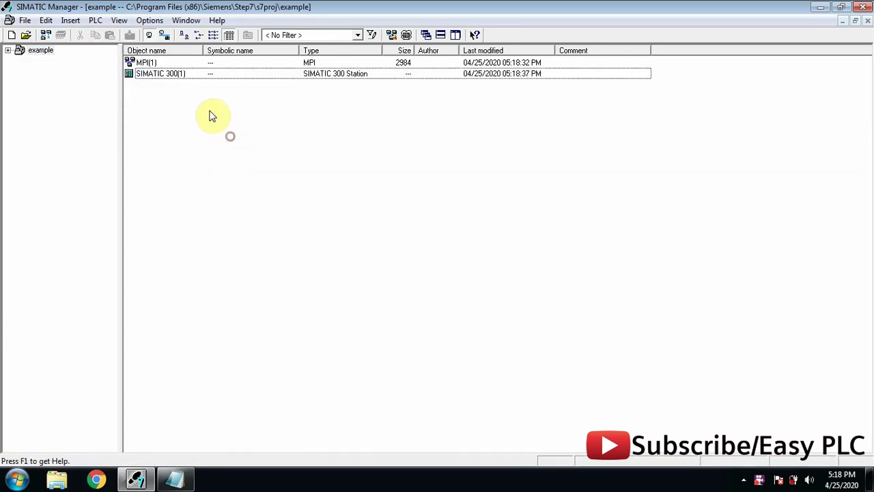
Open the hardware configuration of SIMATIC 300(1) and insert a RACK-300 rail
double_click(190, 75)
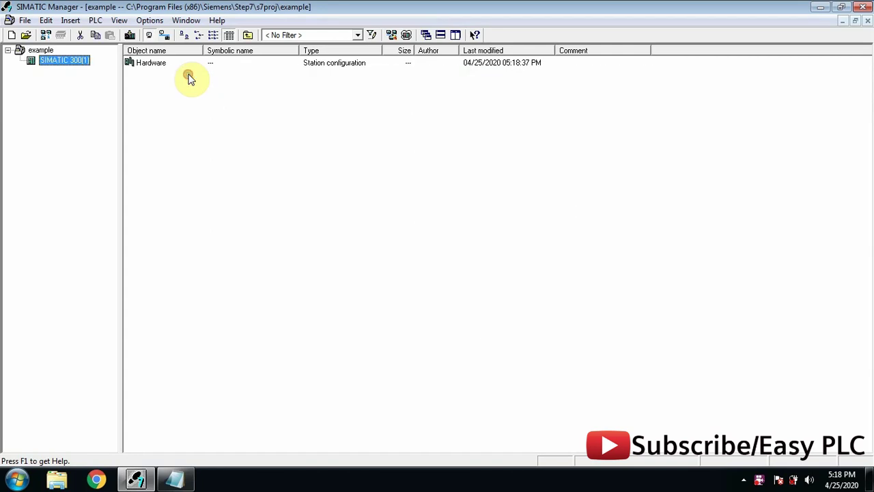
double_click(153, 64)
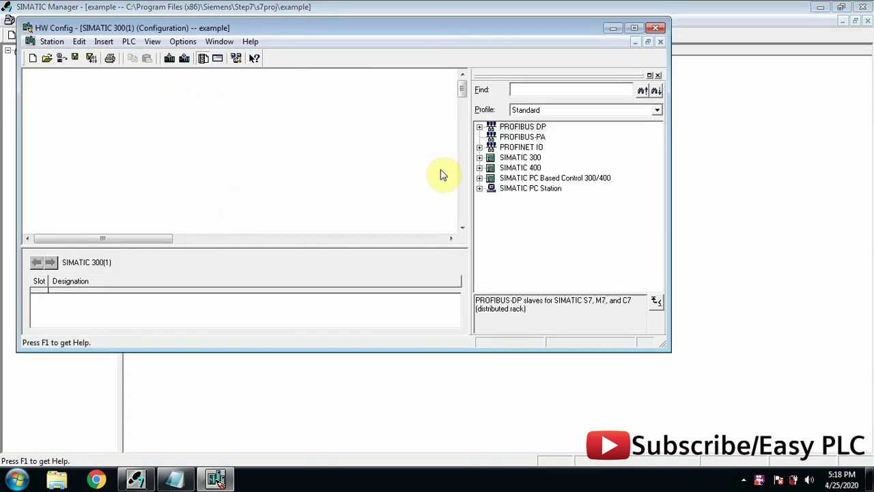
click(479, 157)
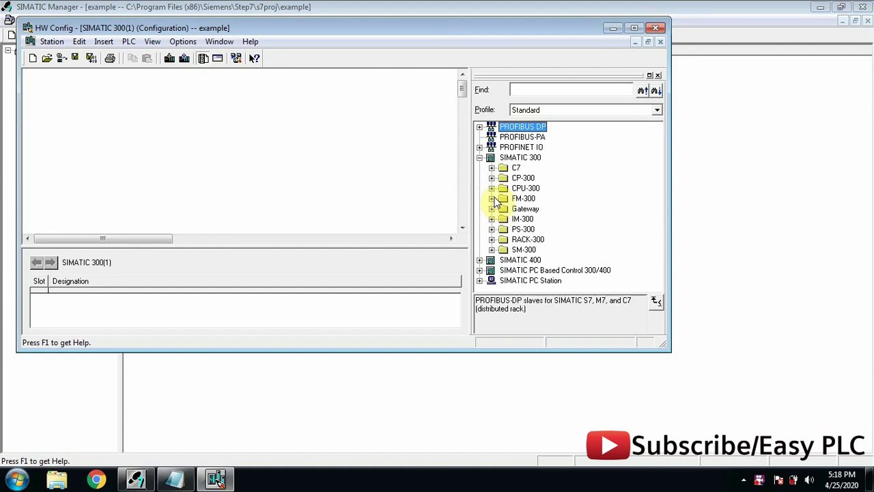
click(491, 239)
click(513, 251)
double_click(513, 251)
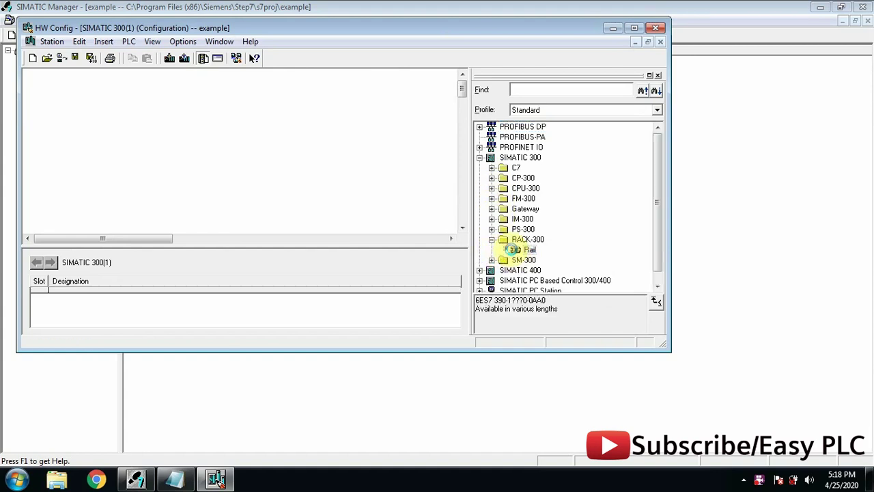
Place the CPU 315-2 PN/DP, 6ES7 315-2EG10-0AB0 firmware V2.3, in slot 2 of the rack
click(492, 189)
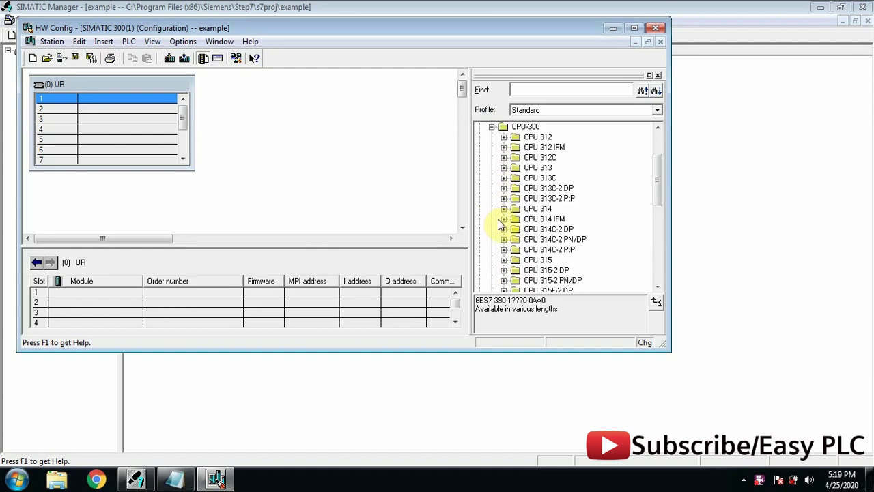
click(503, 280)
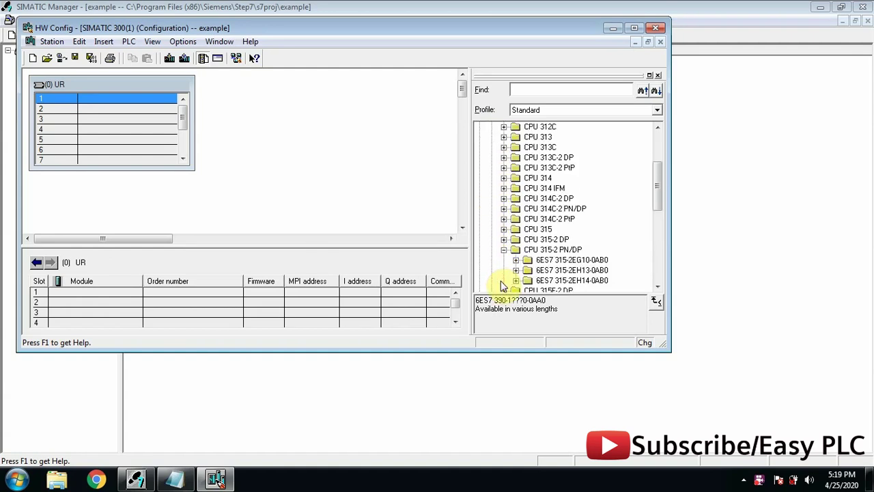
click(517, 260)
drag(552, 271, 328, 305)
Keep IP address 192.168.0.1 for the PN-IO interface and connect it to a new Industrial Ethernet subnet named Ethernet(1)
click(300, 173)
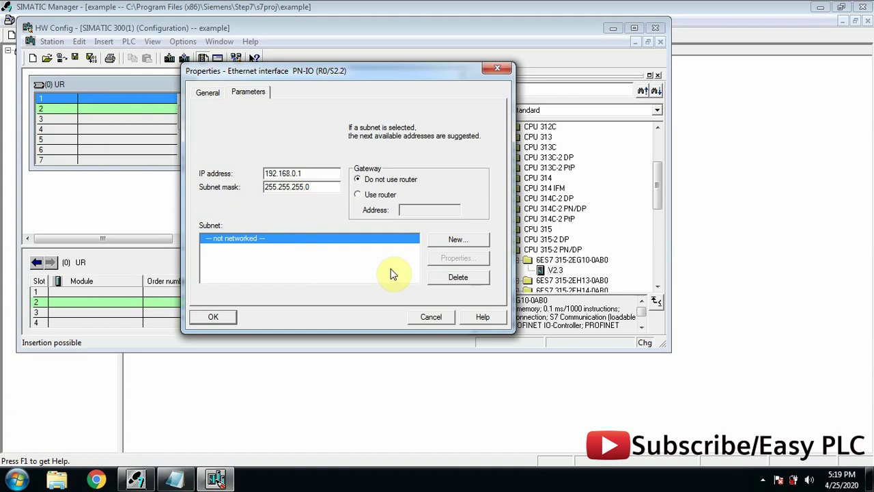
click(451, 240)
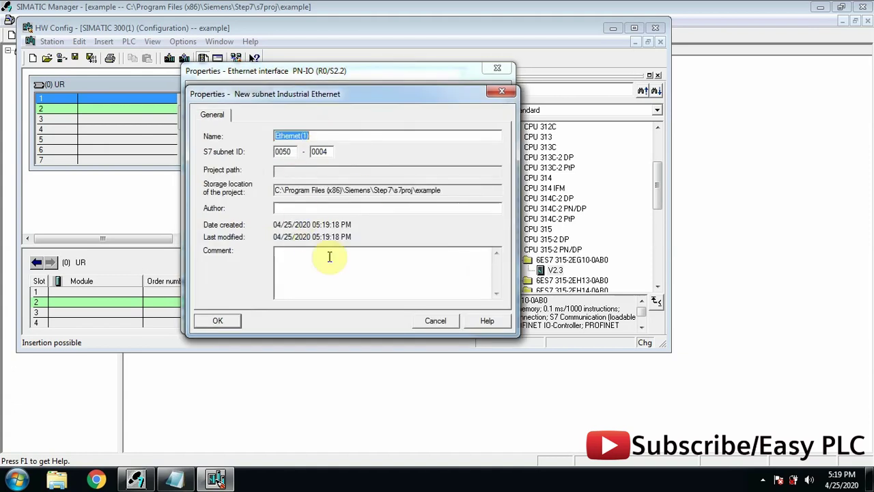
click(213, 318)
click(218, 317)
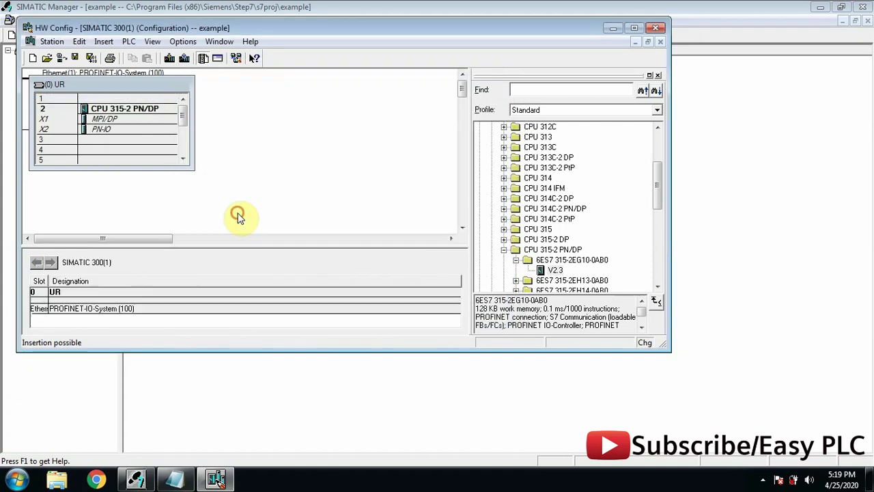
Save and compile the first station's hardware configuration, close it, and expand the station's tree down to its S7 program contents
click(91, 58)
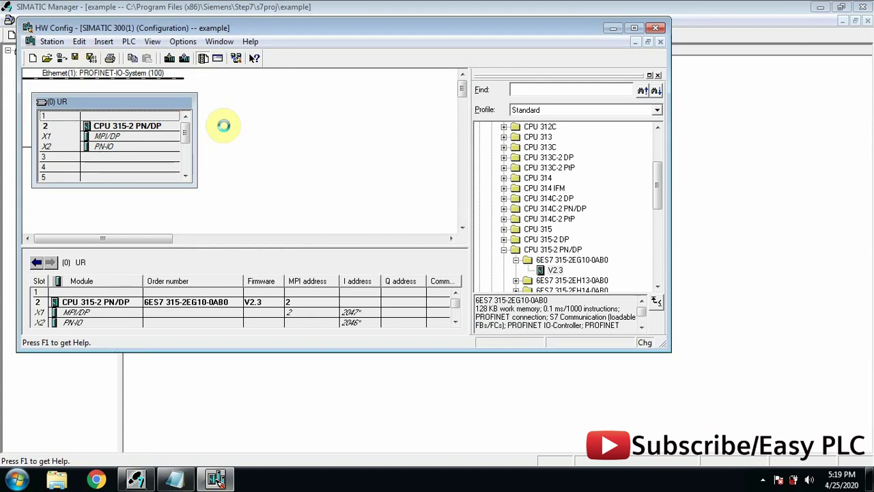
click(656, 27)
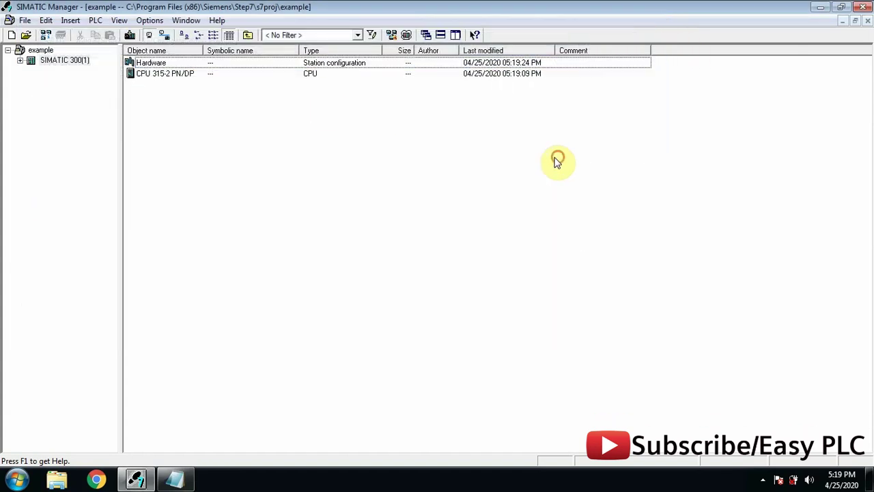
click(20, 60)
click(32, 70)
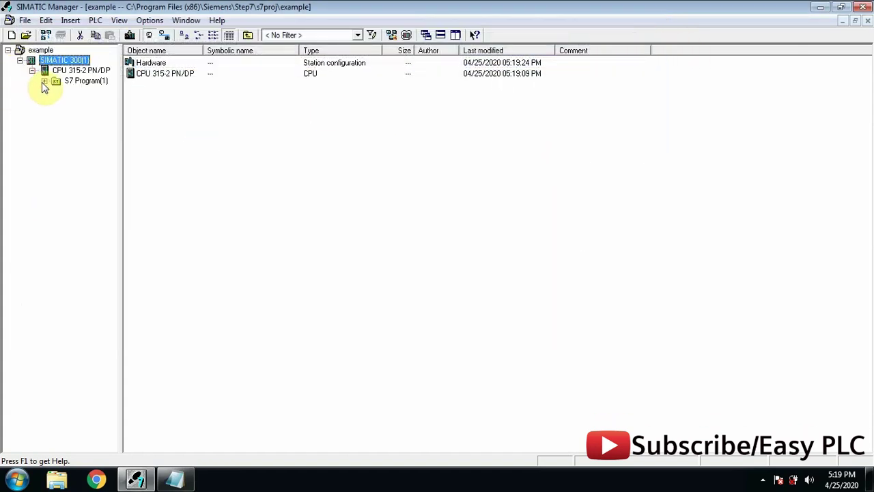
click(44, 82)
Insert a second SIMATIC 300 station into the example project, keeping the name SIMATIC 300(2)
click(40, 50)
right_click(43, 52)
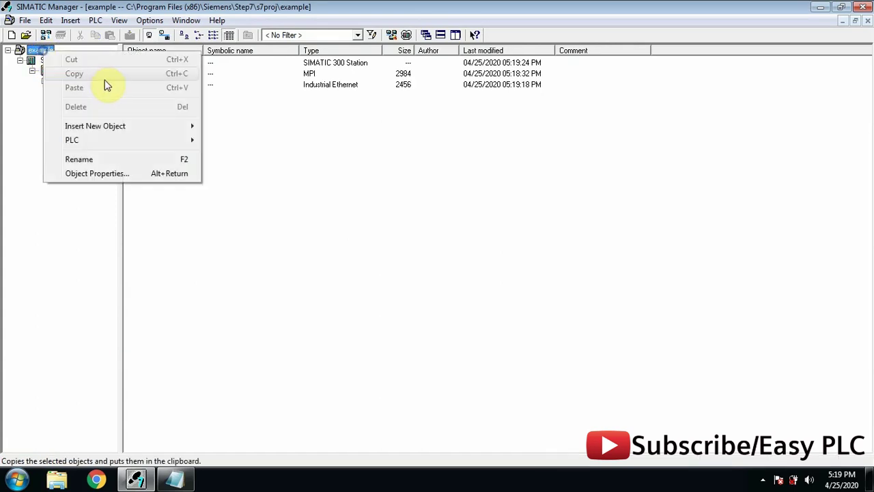
mouse_move(156, 127)
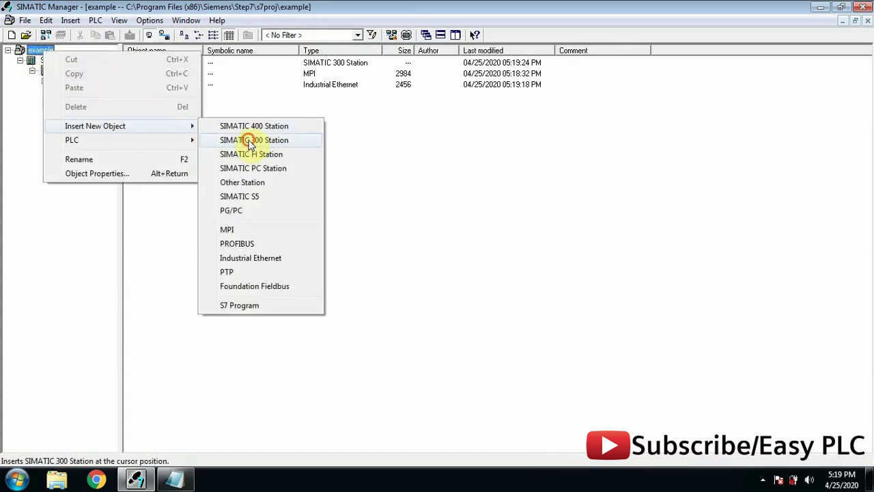
click(249, 140)
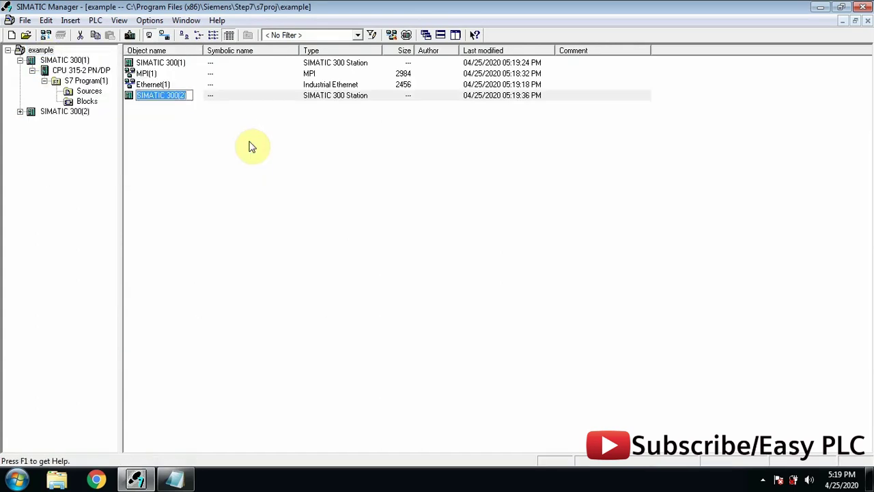
click(148, 120)
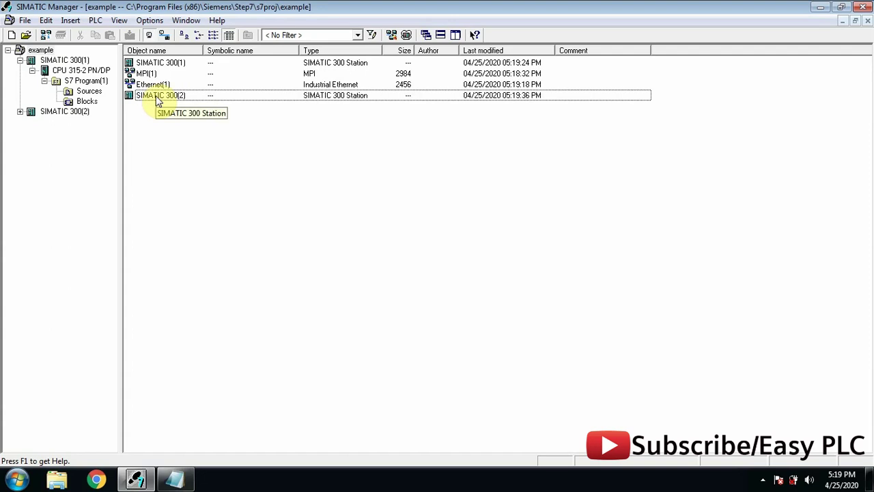
Open the hardware configuration of SIMATIC 300(2) and add a RACK-300 rail to it
double_click(156, 96)
double_click(149, 67)
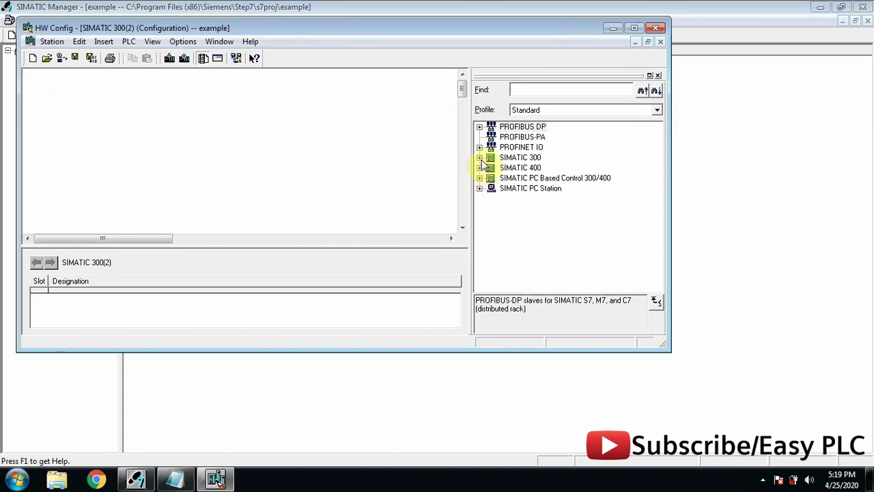
click(480, 158)
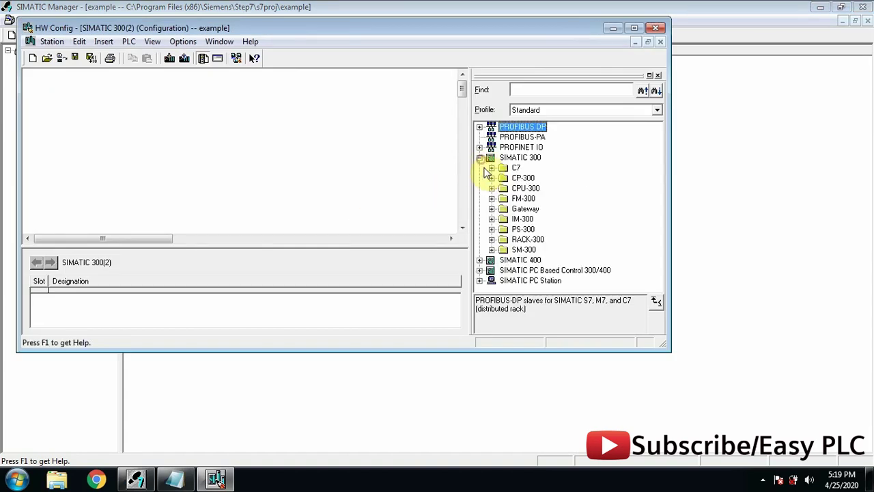
click(492, 239)
double_click(517, 250)
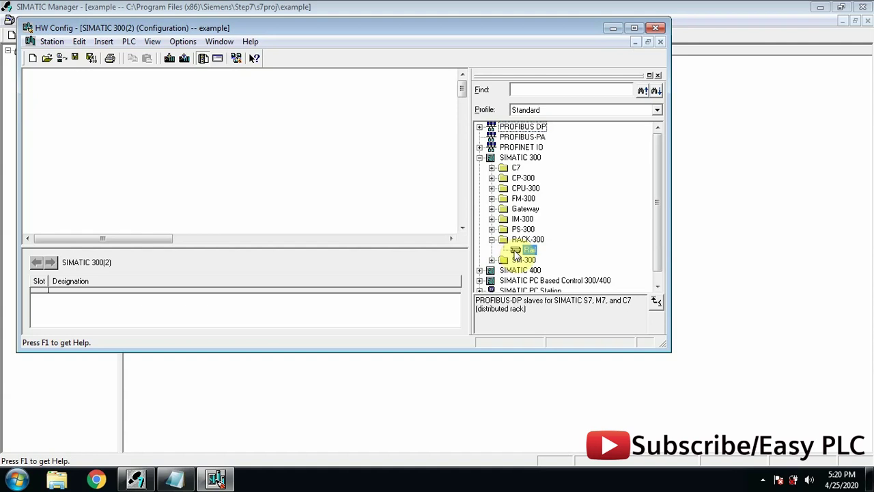
Place the CPU 315-2 PN/DP, 6ES7 315-2EG10-0AB0 firmware V2.3, in slot 2 of the second station's rack
click(492, 188)
scroll(494, 195, down, 2)
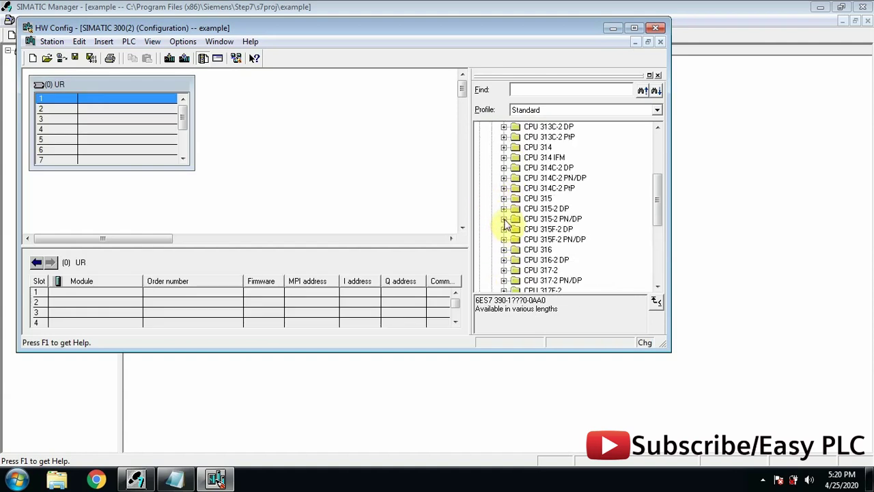
click(504, 218)
click(516, 239)
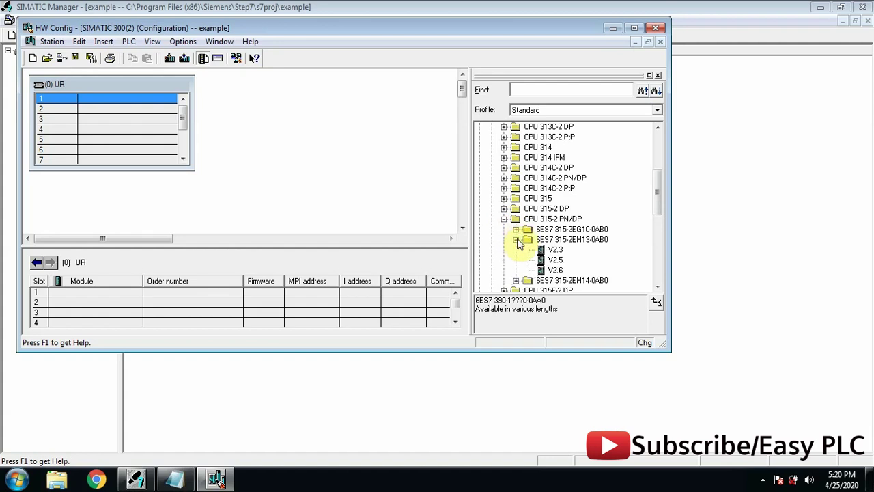
click(516, 239)
click(515, 229)
drag(554, 239, 153, 108)
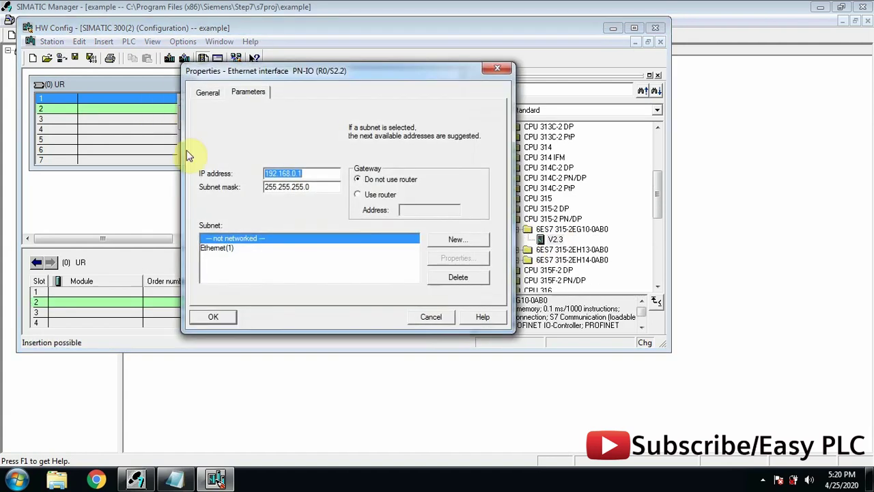
Set the second CPU's PN-IO interface to IP address 192.168.0.2 and connect it to the existing Ethernet(1) subnet
click(316, 176)
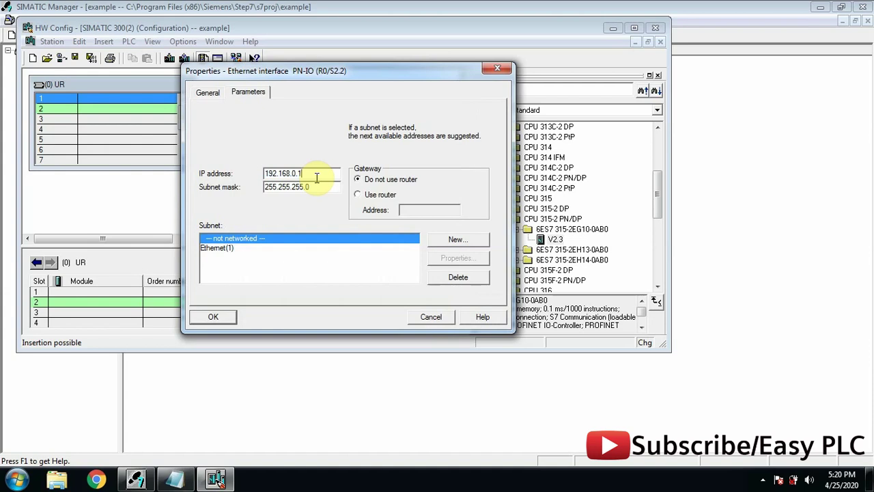
text(2)
text(2)
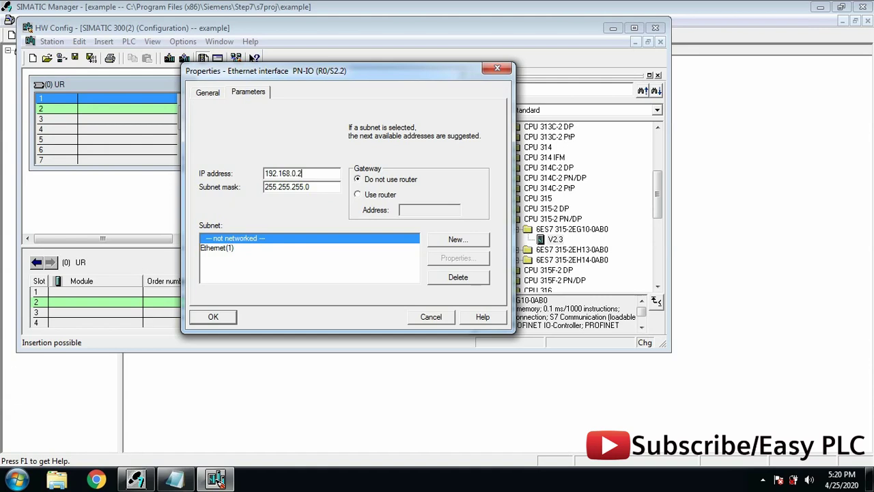
click(287, 253)
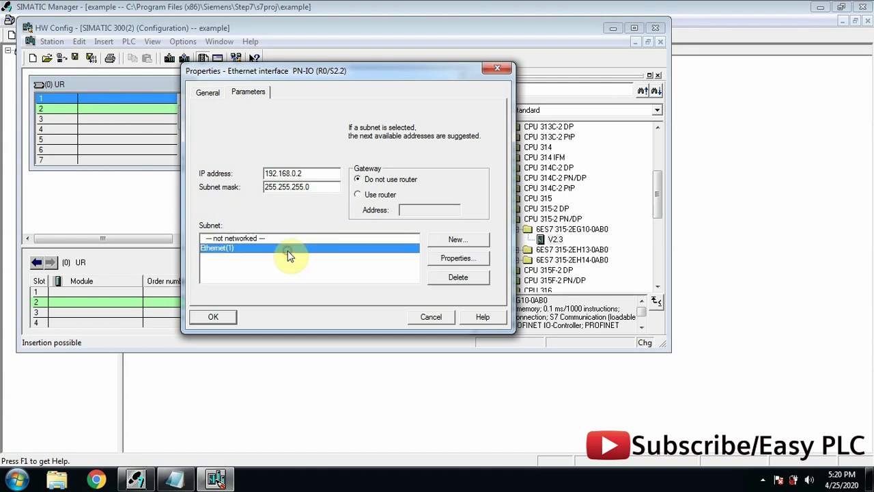
click(213, 319)
click(209, 189)
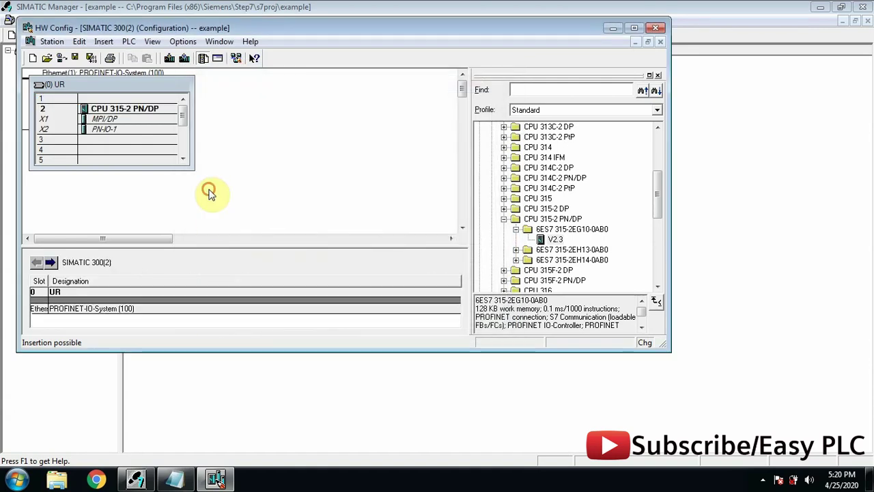
Enable clock memory on memory byte 0 for the second station's CPU, and save, compile and close its hardware configuration
double_click(156, 114)
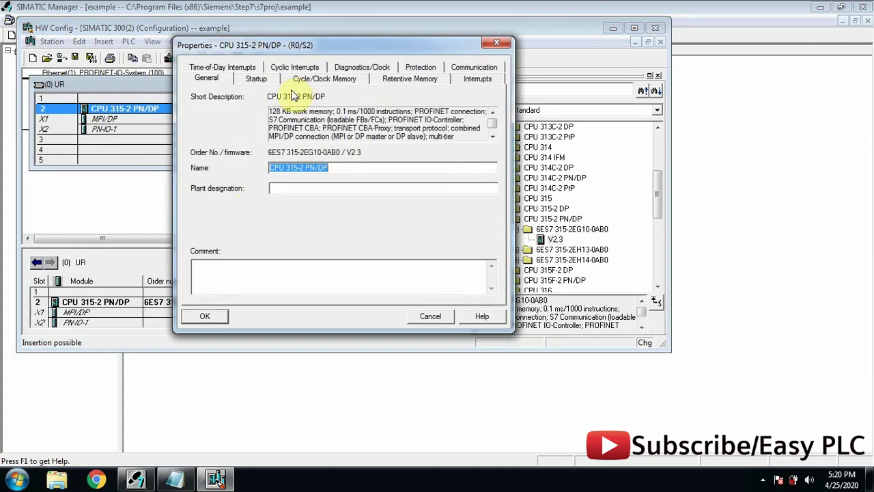
click(346, 79)
click(226, 262)
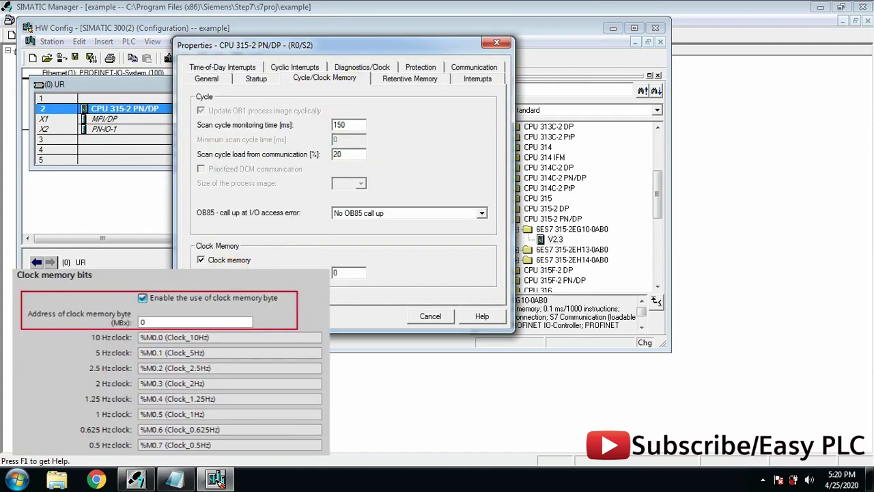
click(213, 317)
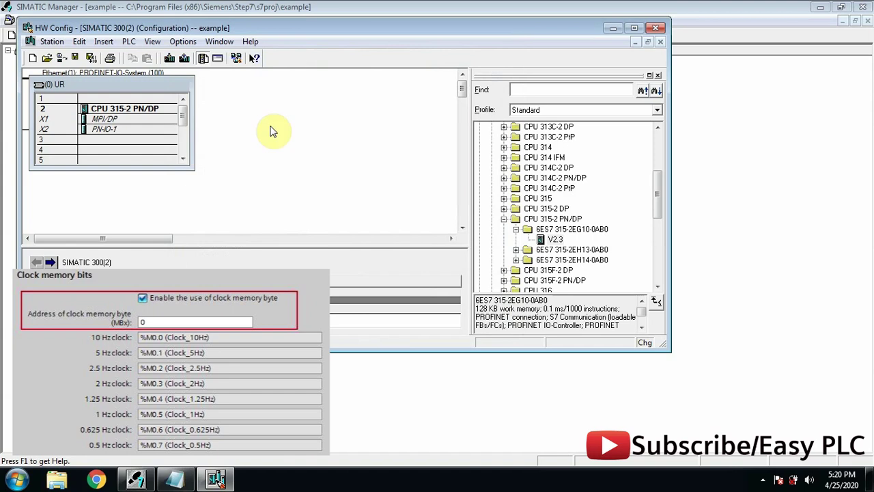
click(92, 60)
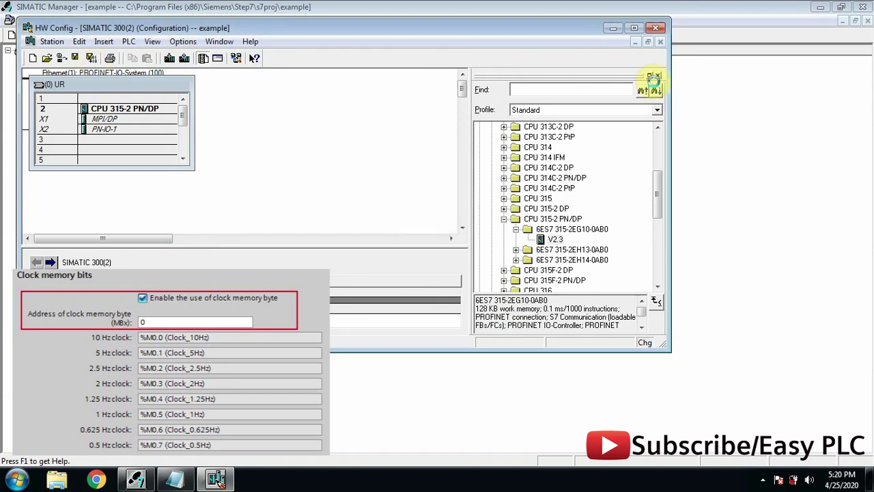
click(656, 28)
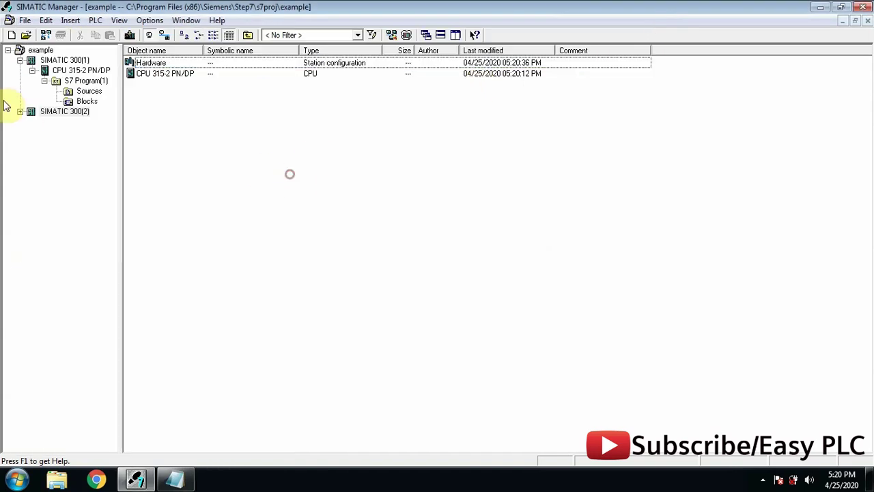
Expand SIMATIC 300(2) down to its Sources and Blocks folders, and open the hardware configuration of SIMATIC 300(1)
click(19, 111)
click(32, 121)
click(45, 132)
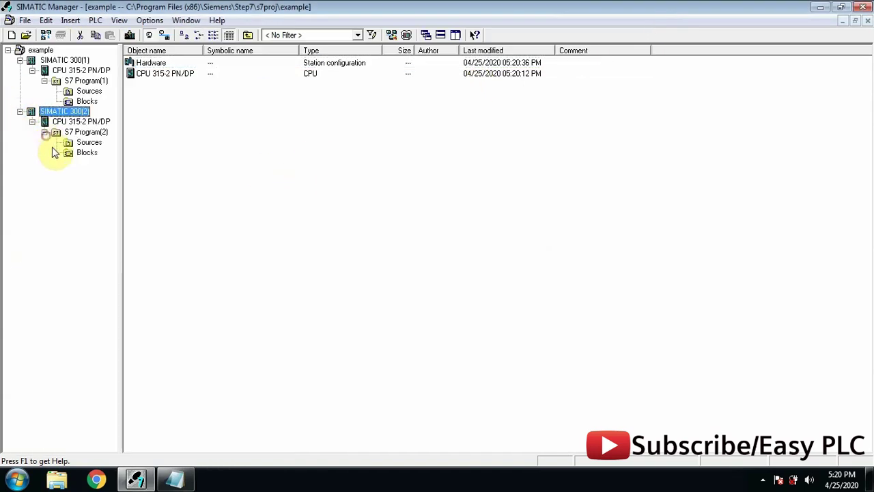
click(80, 70)
click(68, 60)
double_click(146, 63)
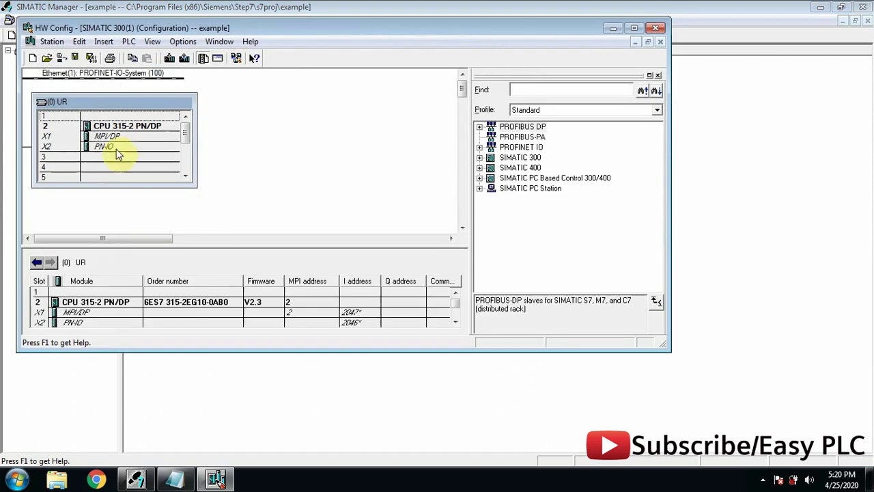
Enable clock memory for the CPU of SIMATIC 300(1), and save, compile and close its hardware configuration
double_click(136, 126)
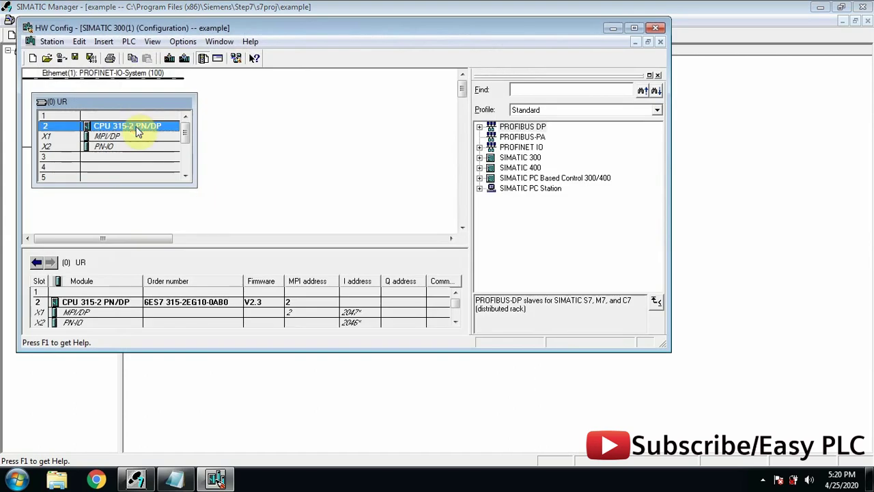
click(311, 78)
click(220, 257)
click(203, 317)
click(273, 221)
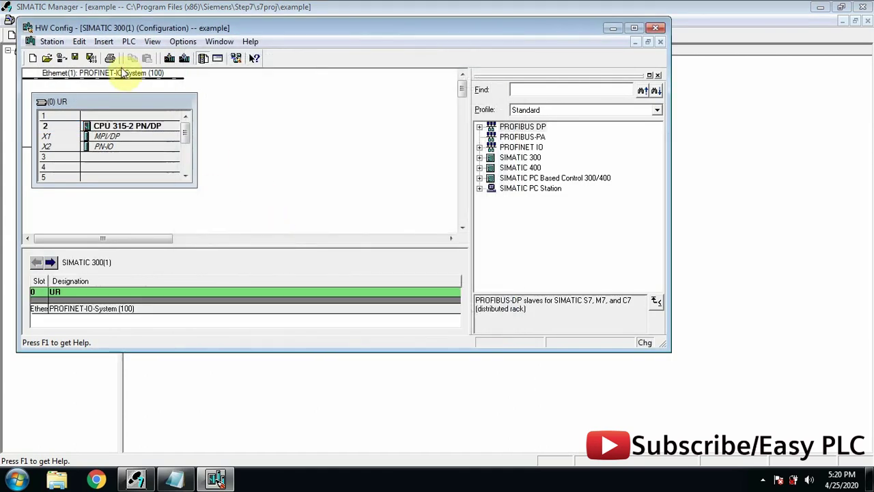
click(94, 60)
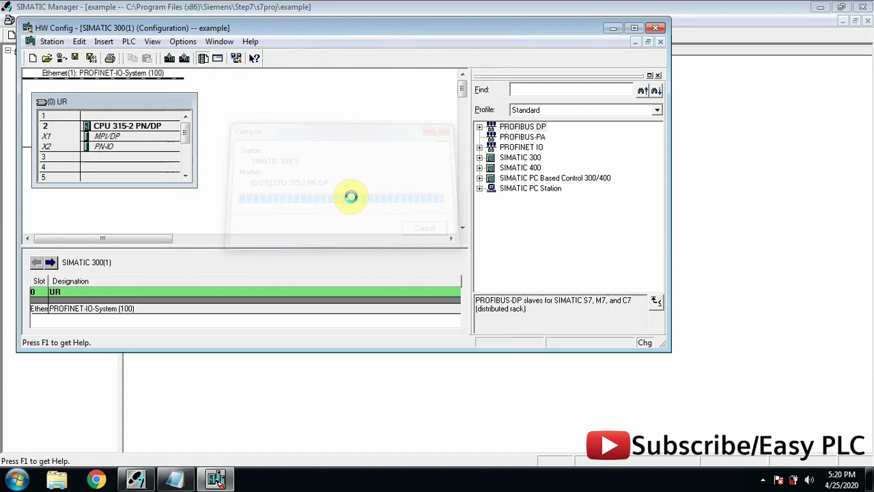
click(657, 28)
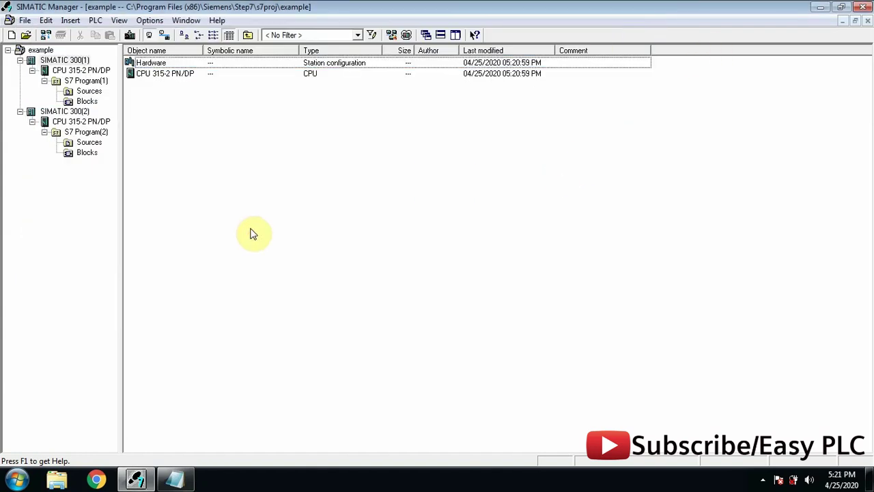
Rename the CPU 315-2 PN/DP of SIMATIC 300(1) as LOCAL
right_click(77, 62)
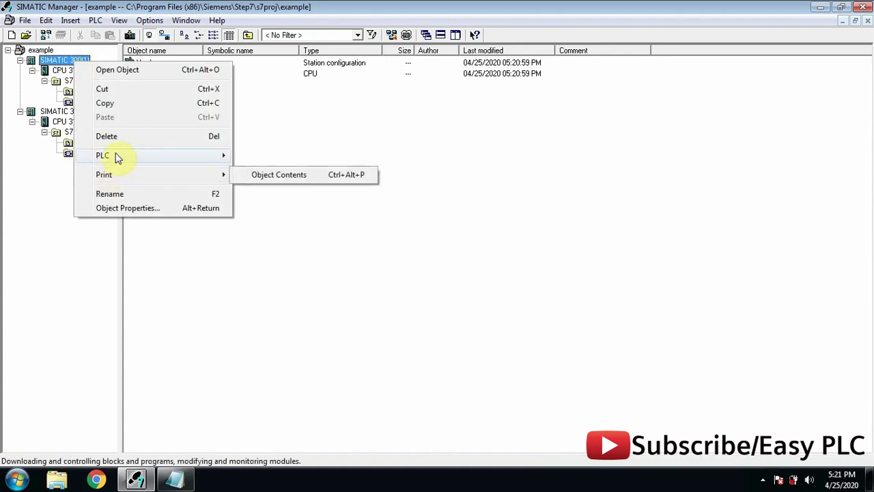
click(111, 195)
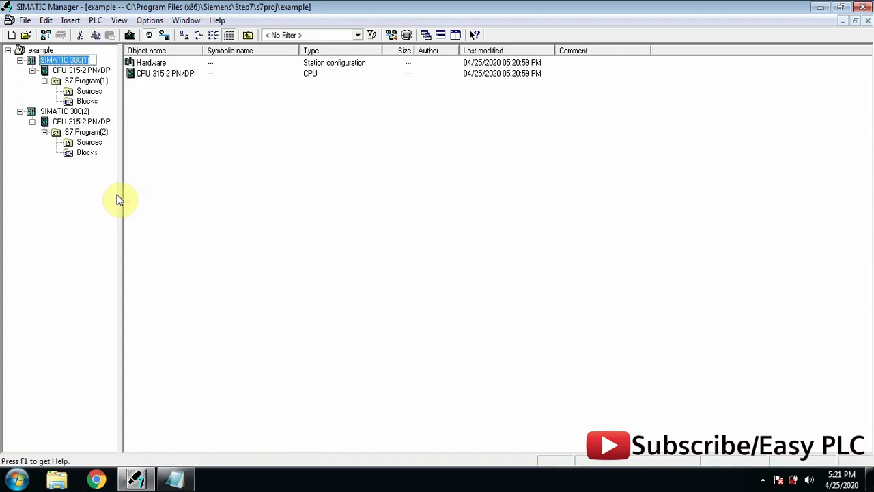
right_click(77, 72)
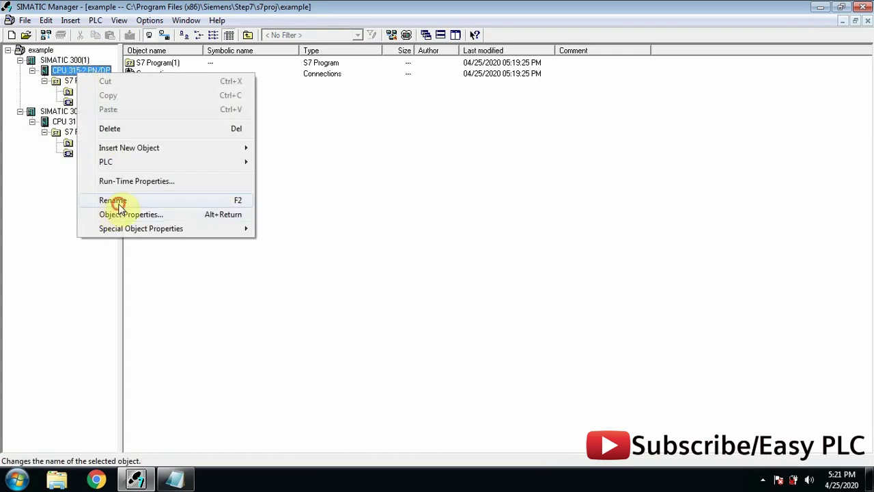
click(118, 202)
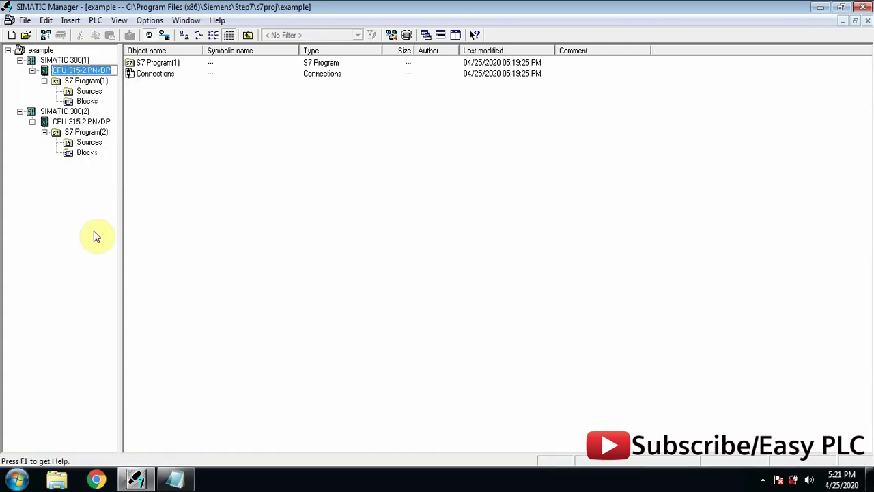
text(LOCAL)
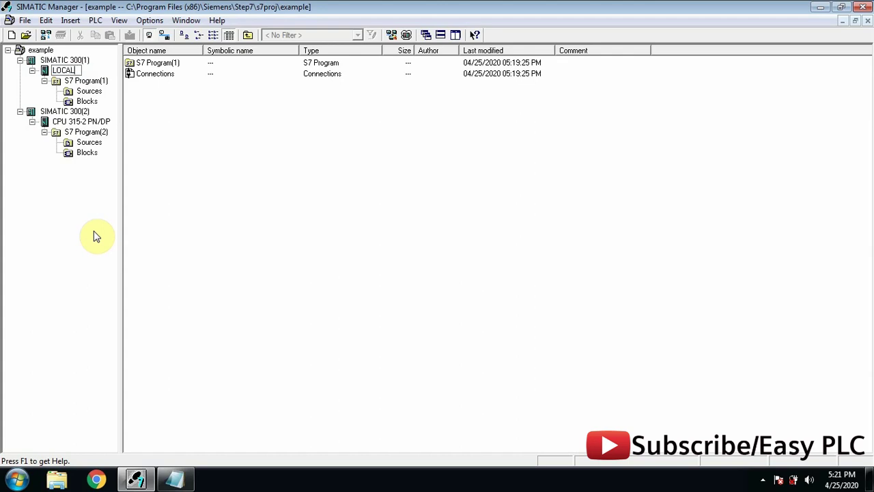
click(85, 134)
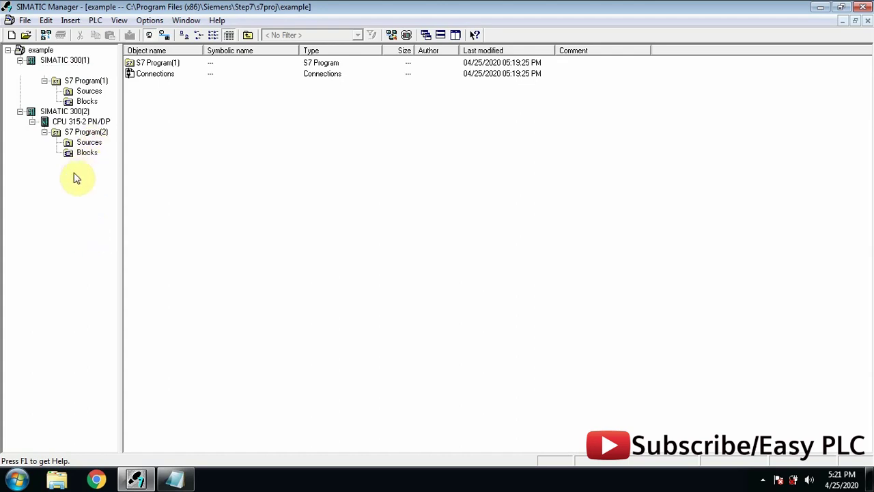
Rename the CPU 315-2 PN/DP of SIMATIC 300(2) as REMOTE
right_click(80, 121)
click(114, 247)
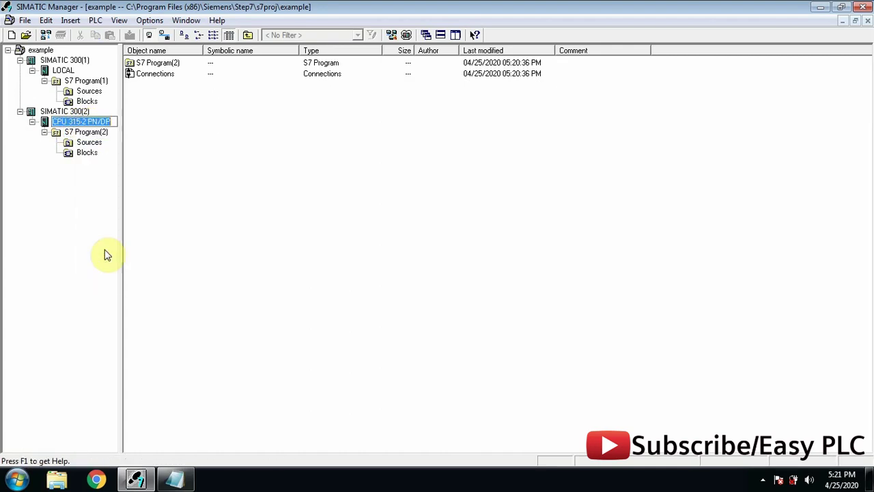
text(REMOTE)
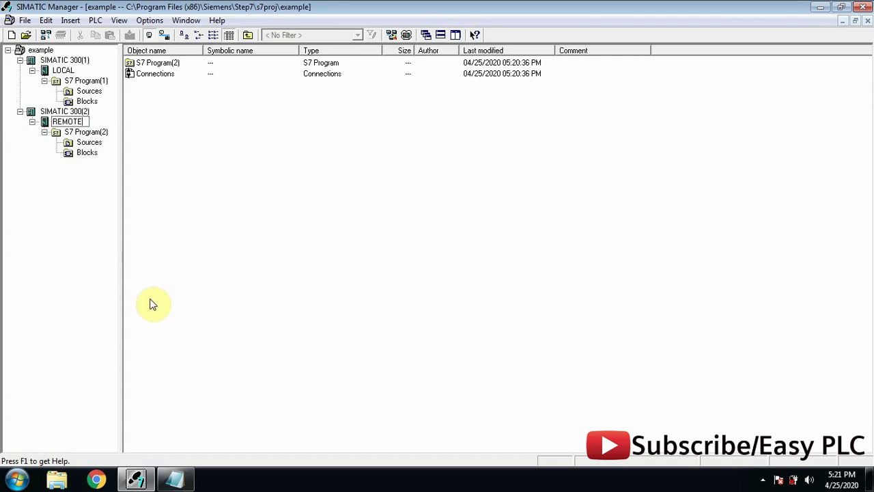
key(Return)
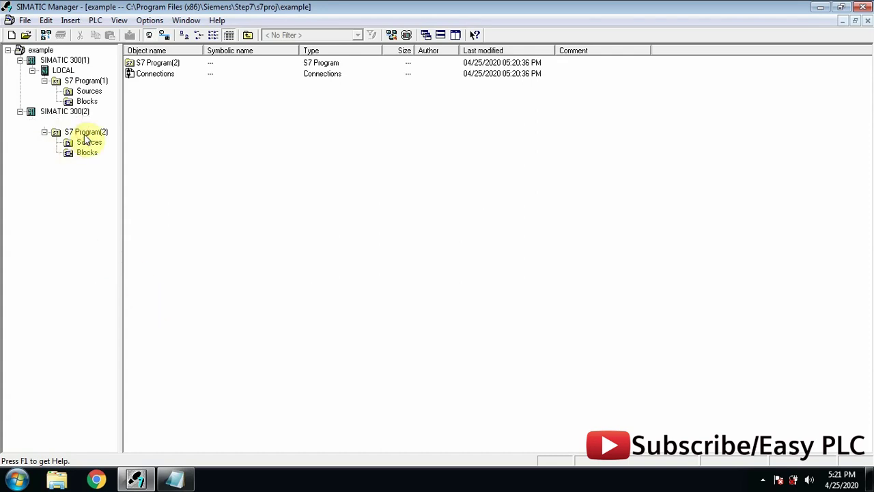
click(86, 134)
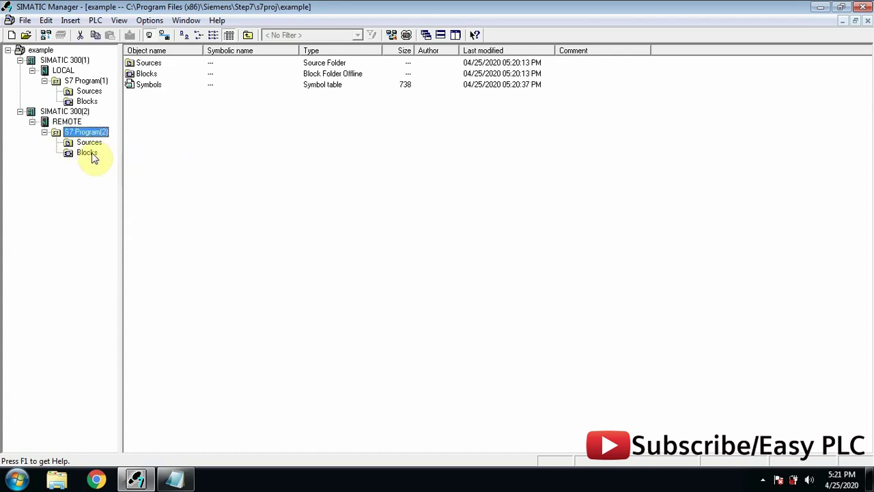
Show the contents of the Blocks folder in the LOCAL CPU's S7 program
click(63, 71)
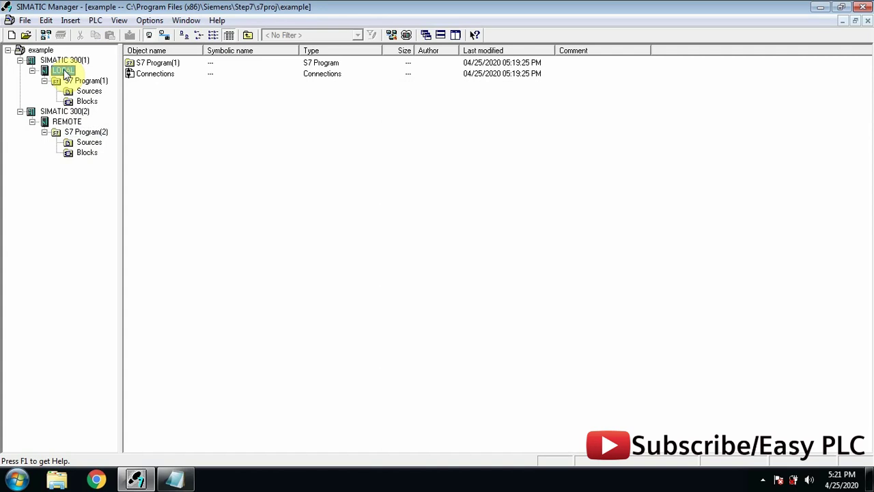
click(85, 102)
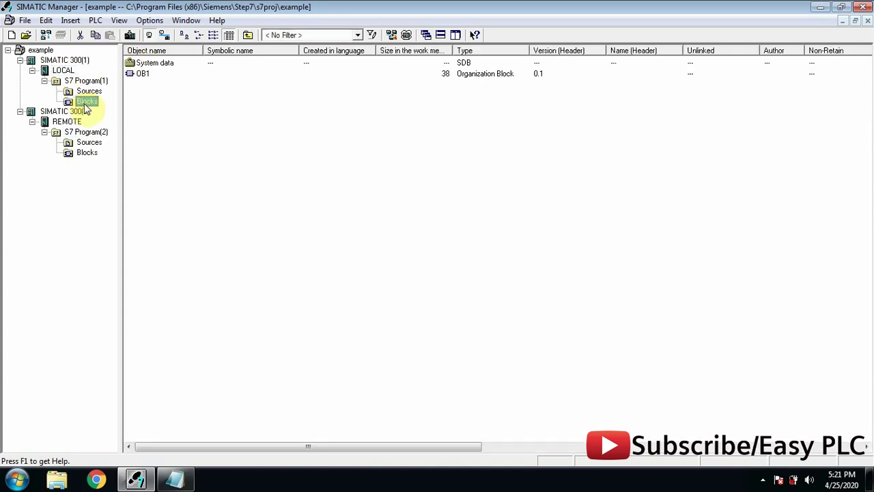
click(135, 107)
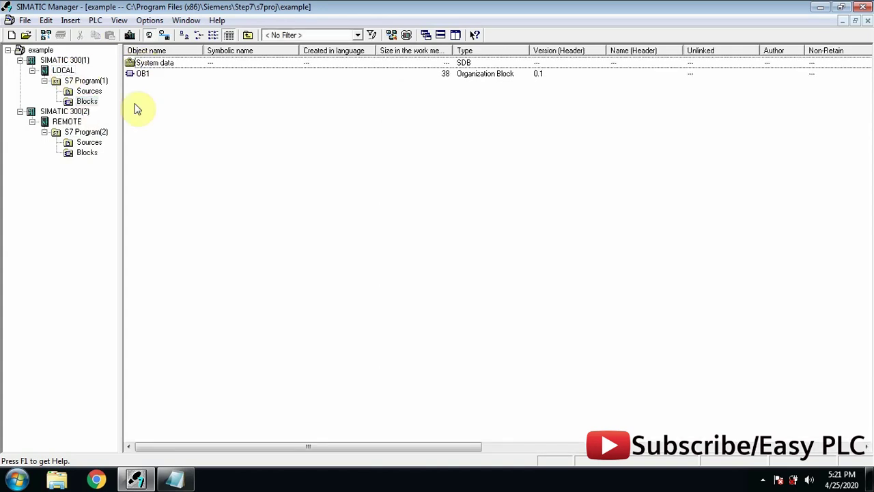
Open the project's network configuration in NetPro and insert an S7 connection from the LOCAL CPU to REMOTE with local ID 1
click(396, 40)
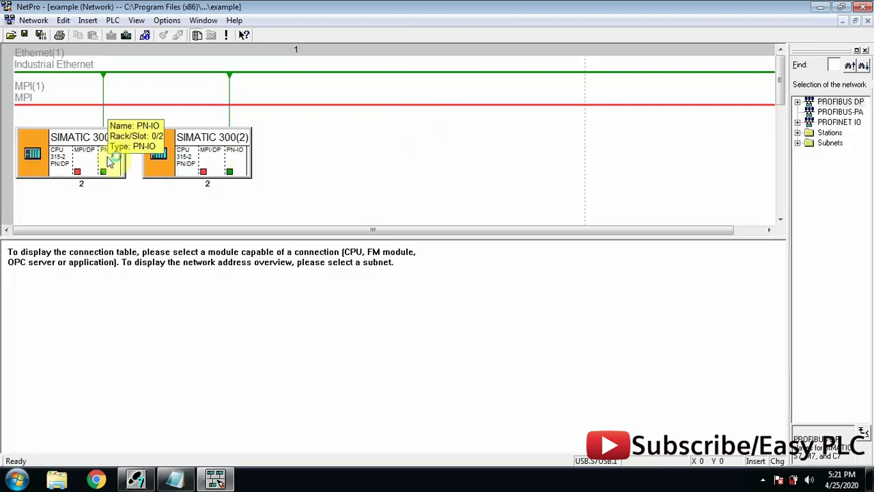
click(64, 171)
double_click(66, 256)
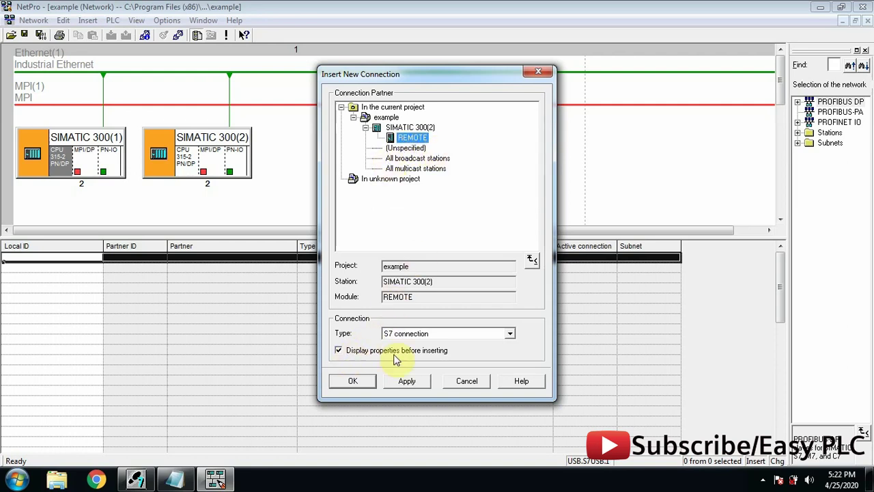
click(345, 381)
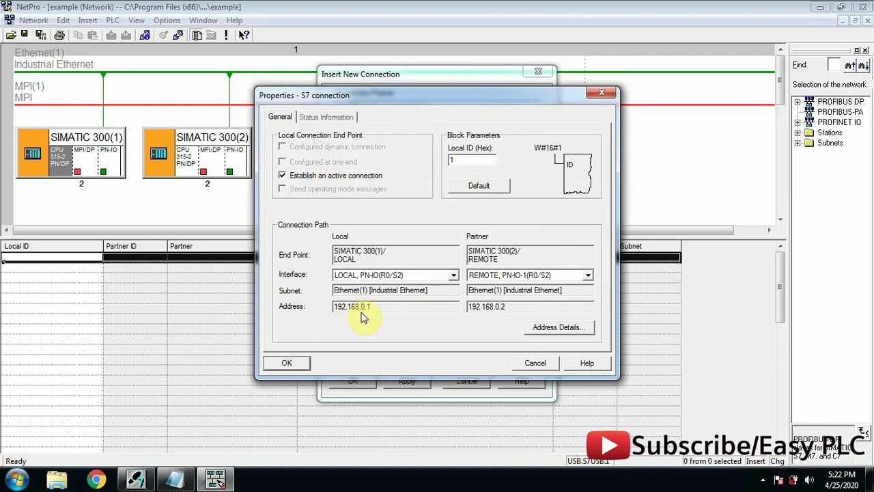
drag(378, 307, 333, 307)
drag(511, 305, 459, 309)
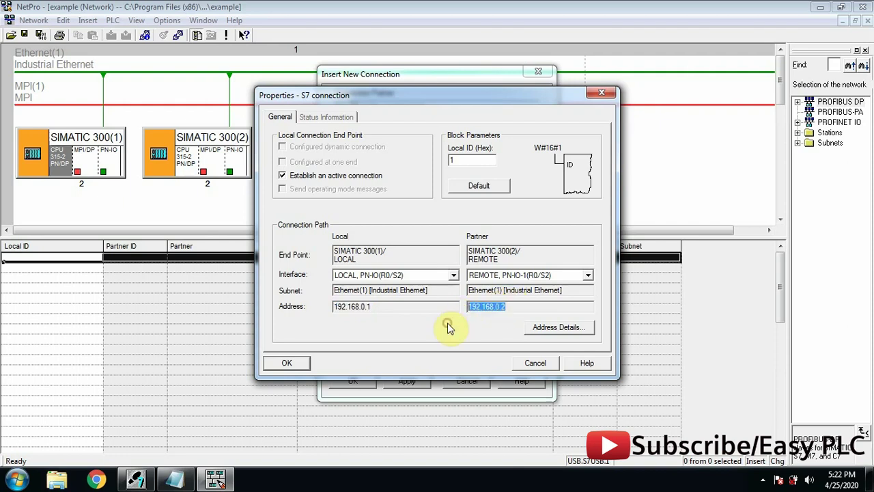
click(286, 362)
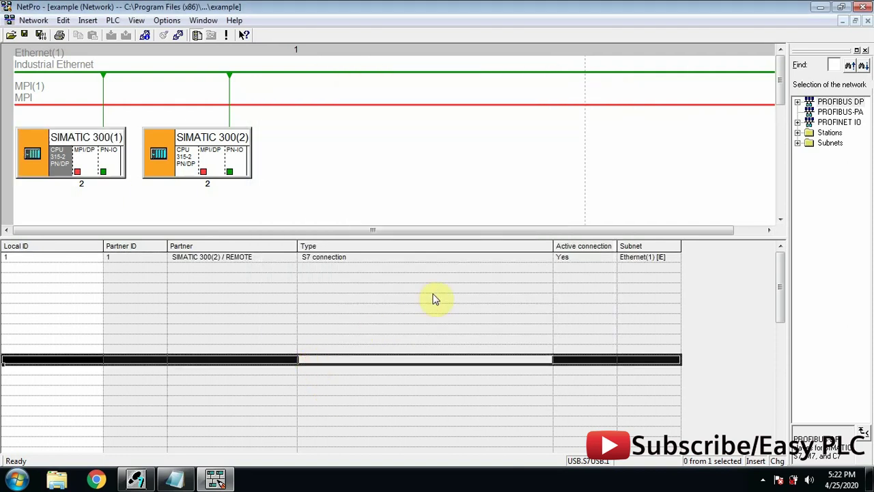
Narrow the connection table's Type column and check the REMOTE CPU's connection entry and properties
drag(553, 246, 410, 265)
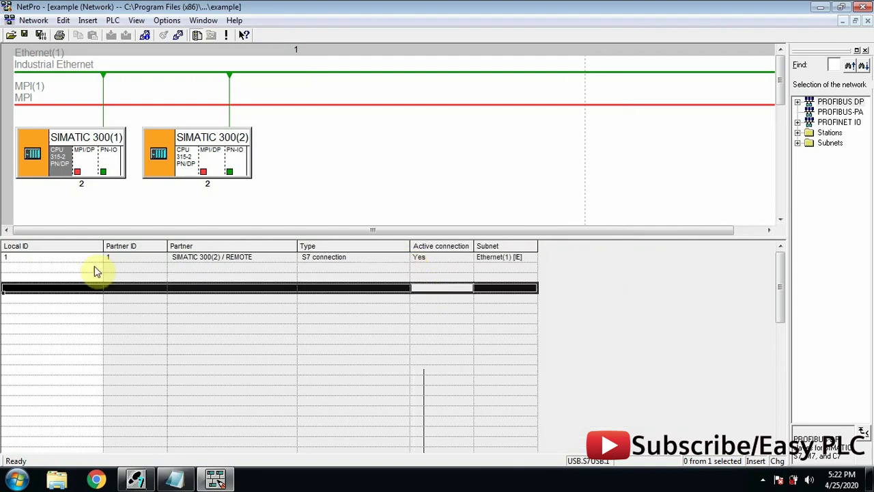
click(185, 167)
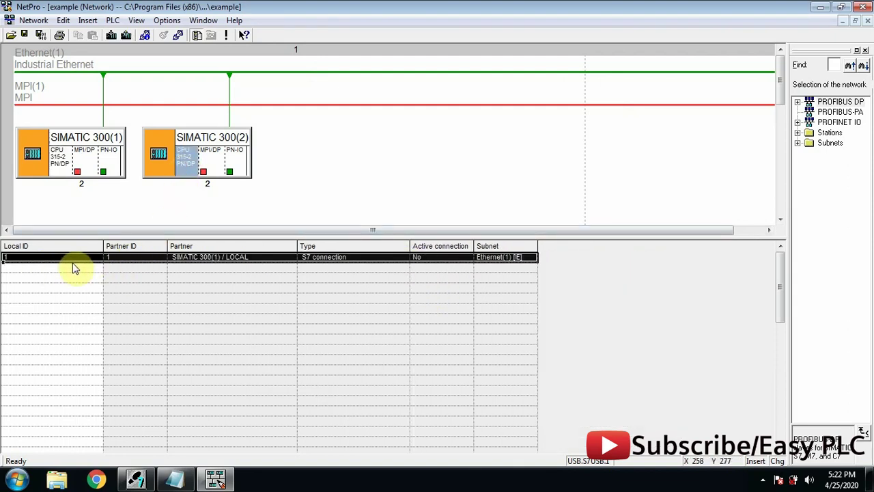
double_click(187, 163)
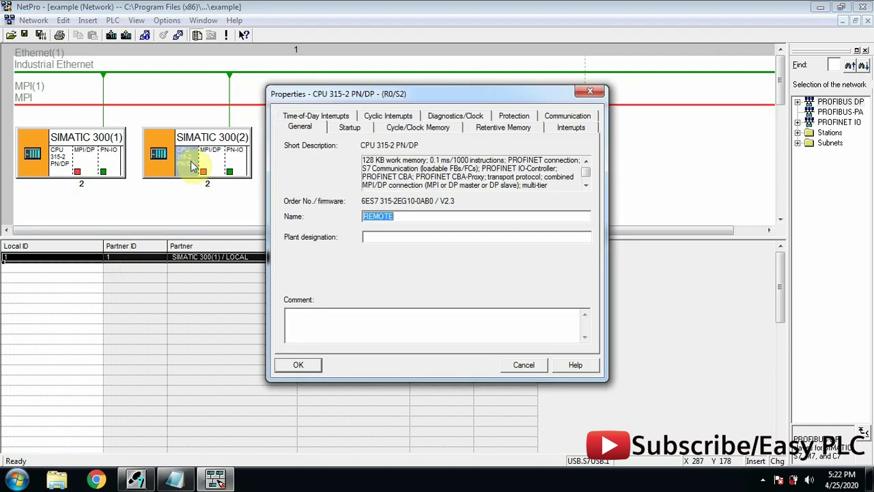
click(304, 367)
Set the local ID of the REMOTE CPU's S7 connection to 2 and make REMOTE establish the active connection
double_click(143, 260)
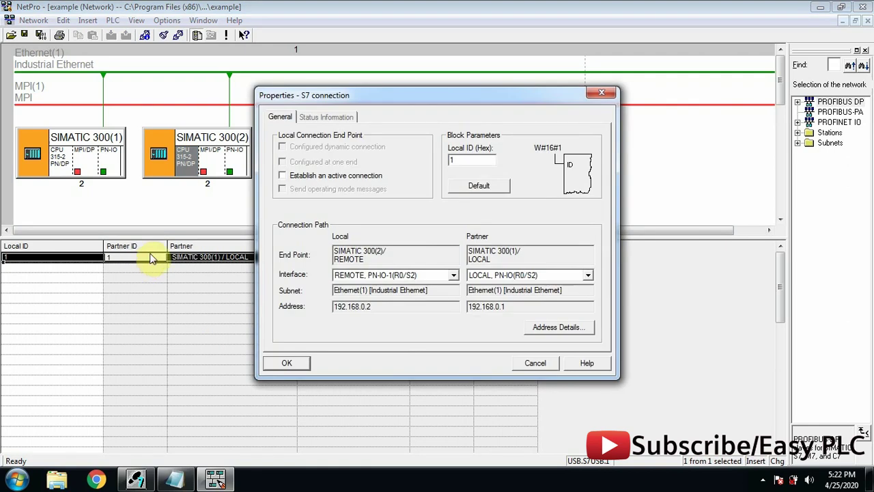
double_click(472, 159)
text(2)
click(282, 175)
drag(334, 307, 458, 322)
double_click(526, 307)
click(289, 362)
click(142, 340)
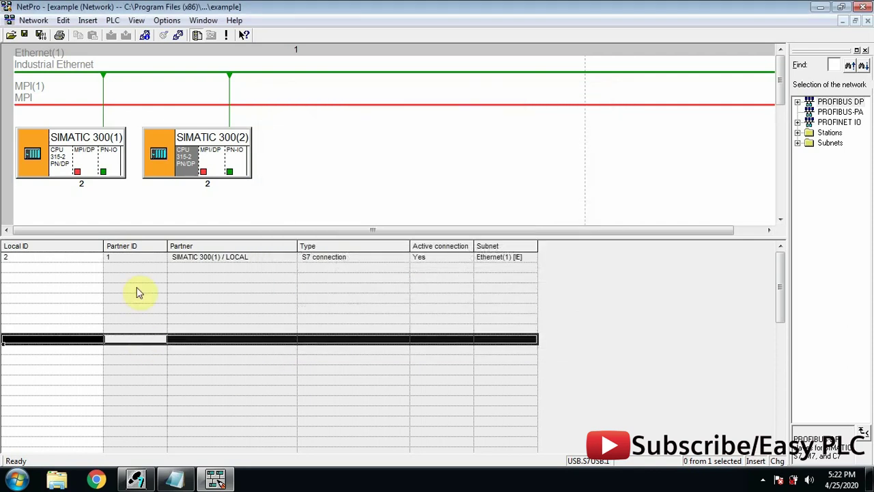
Compare the local and partner IDs in the connection tables of the LOCAL and REMOTE CPUs
click(65, 167)
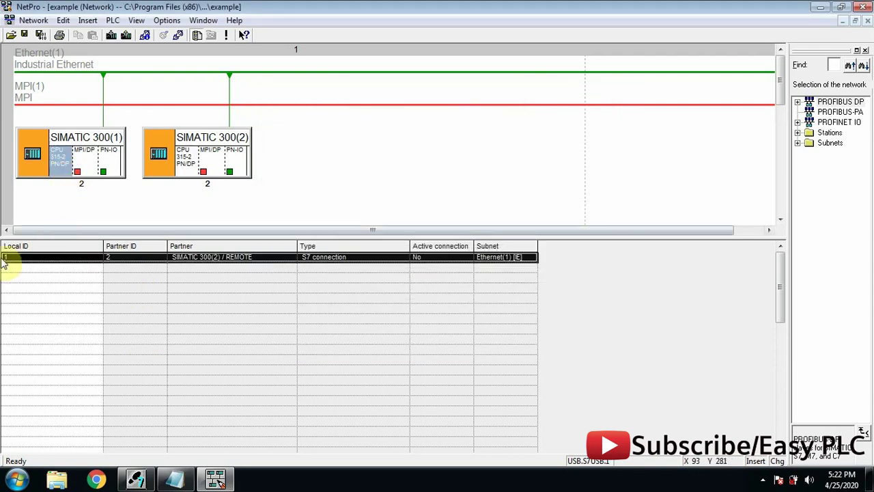
click(183, 159)
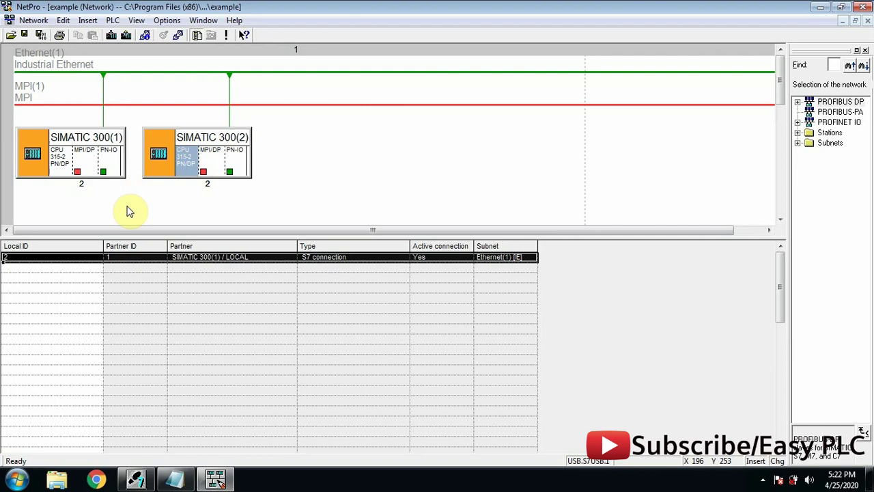
click(126, 207)
Save and compile the network with the Compile and check everything option, and close NetPro
click(41, 35)
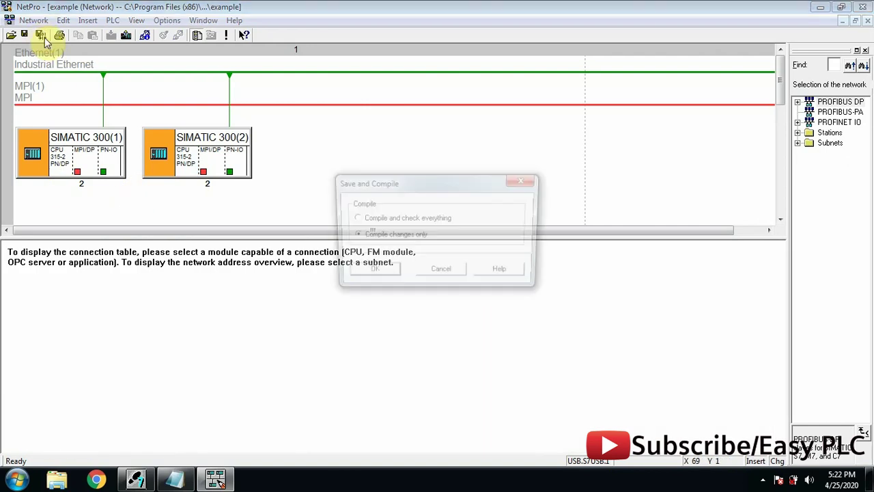
click(382, 217)
click(372, 269)
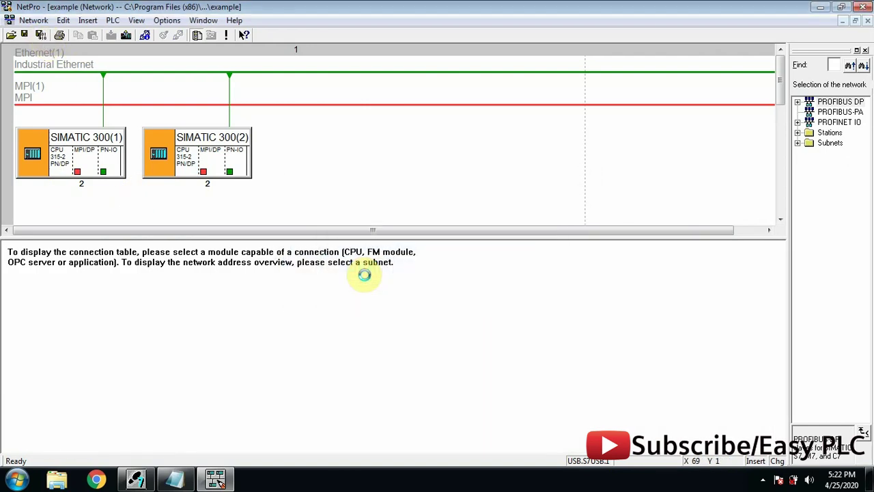
click(295, 139)
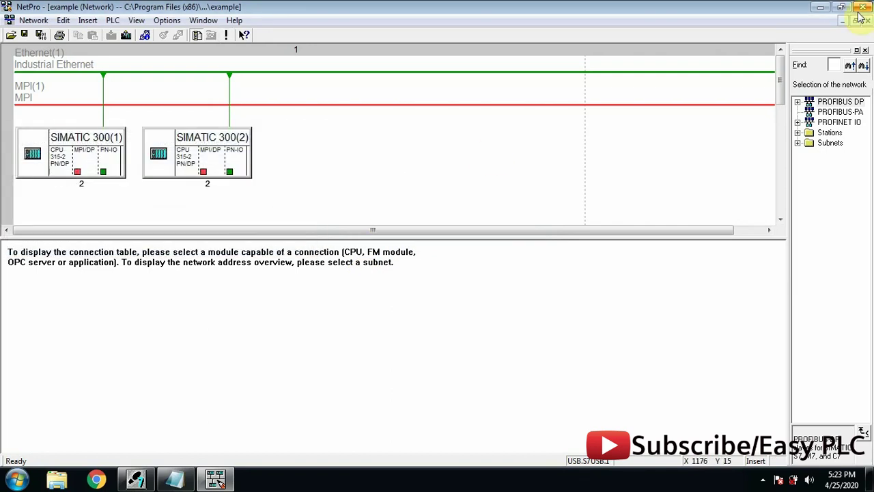
click(860, 10)
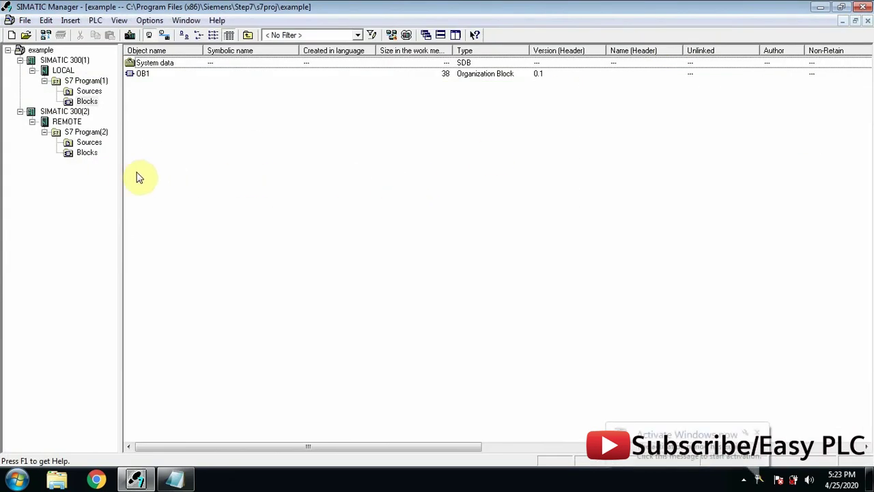
Insert a shared data block with symbolic name SEND DATA TO REMOTE PLC in LOCAL's blocks, and widen the Symbolic name column
right_click(146, 95)
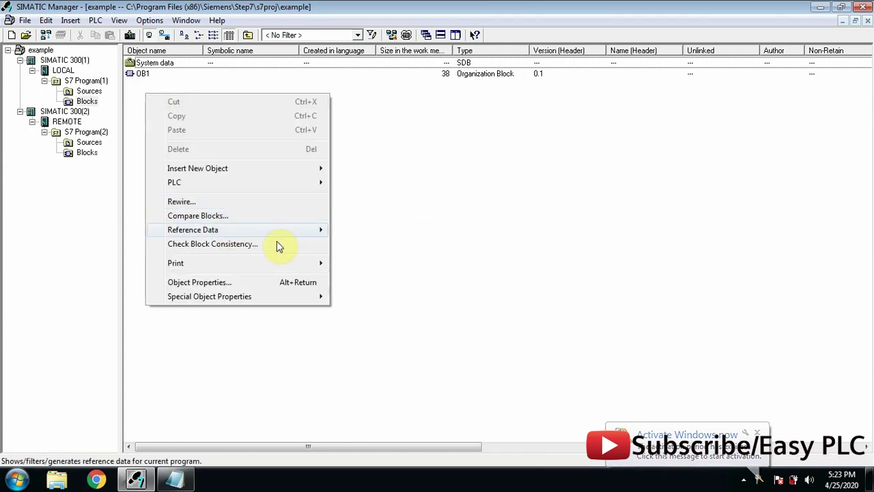
click(285, 168)
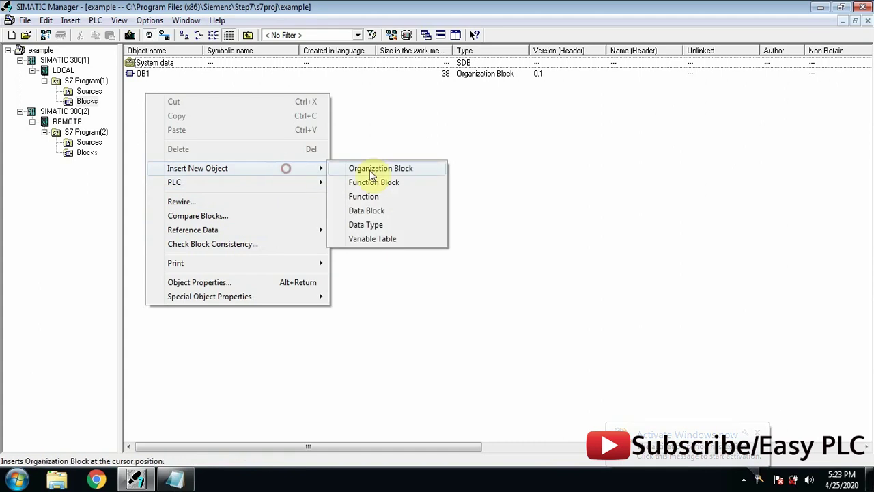
click(390, 210)
click(395, 172)
text(SEND DATA TO REMOTE)
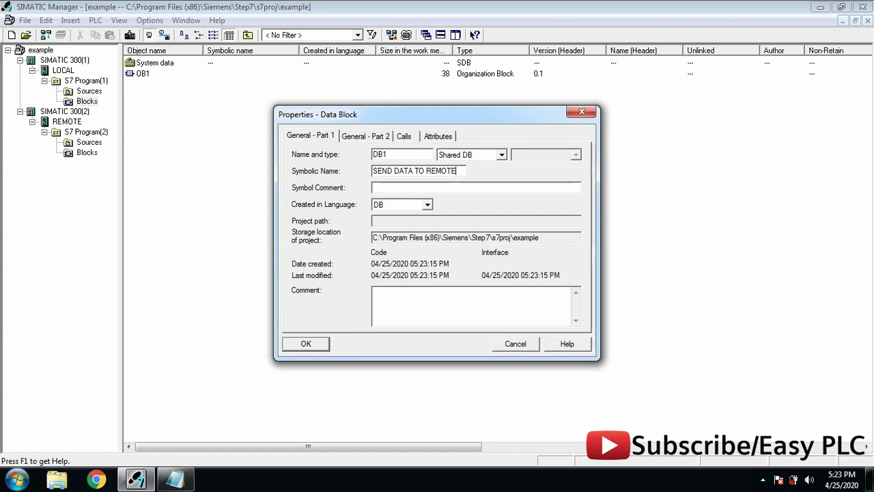
text(PLC)
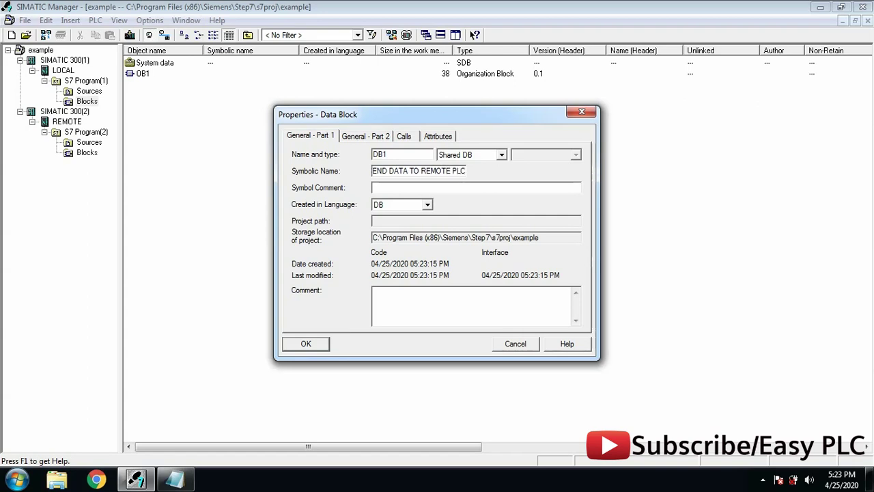
drag(395, 170, 369, 172)
click(312, 344)
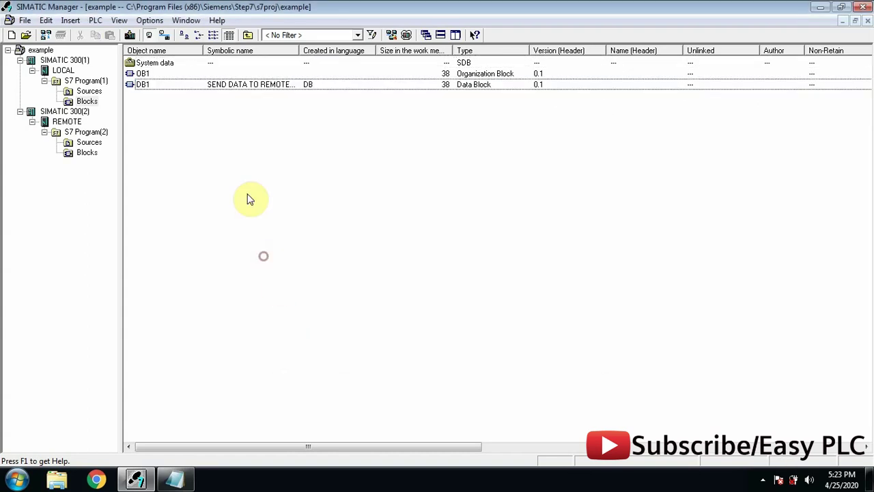
drag(298, 48, 311, 49)
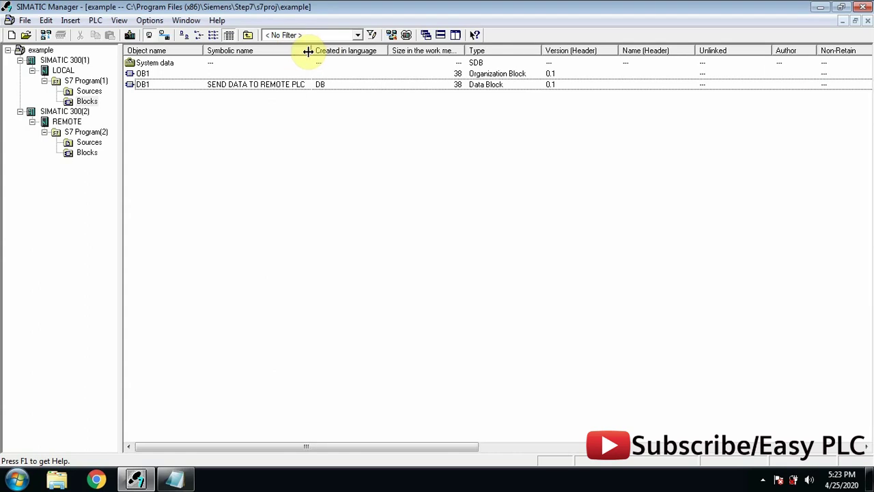
click(268, 124)
Insert a second data block with symbolic name RCV DATA FROM REMOTE PLC, and widen the Symbolic name column to fit it
right_click(164, 101)
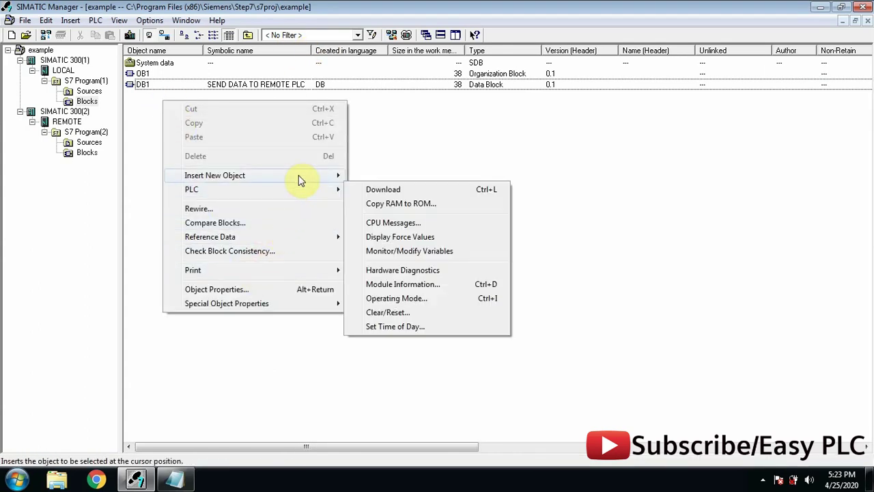
mouse_move(319, 178)
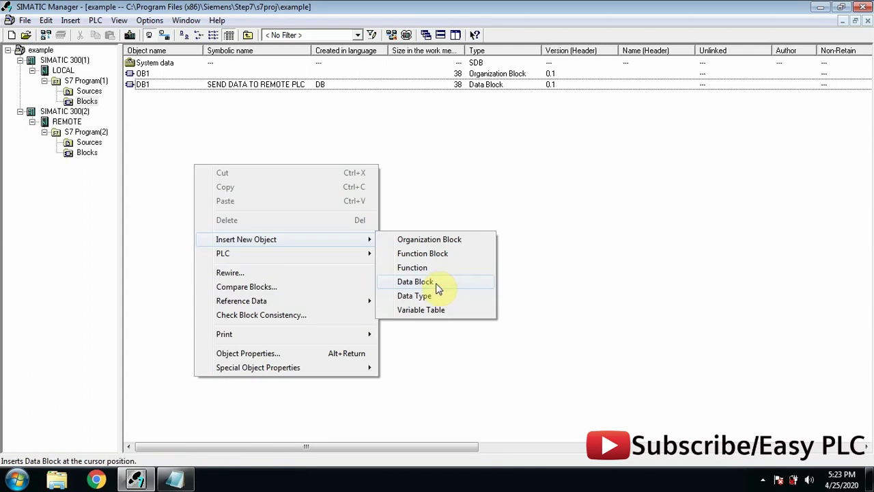
click(436, 284)
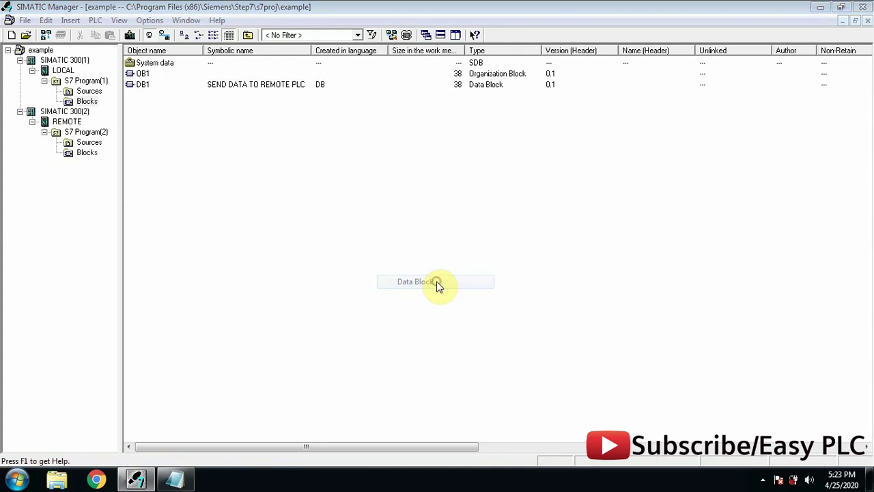
click(394, 172)
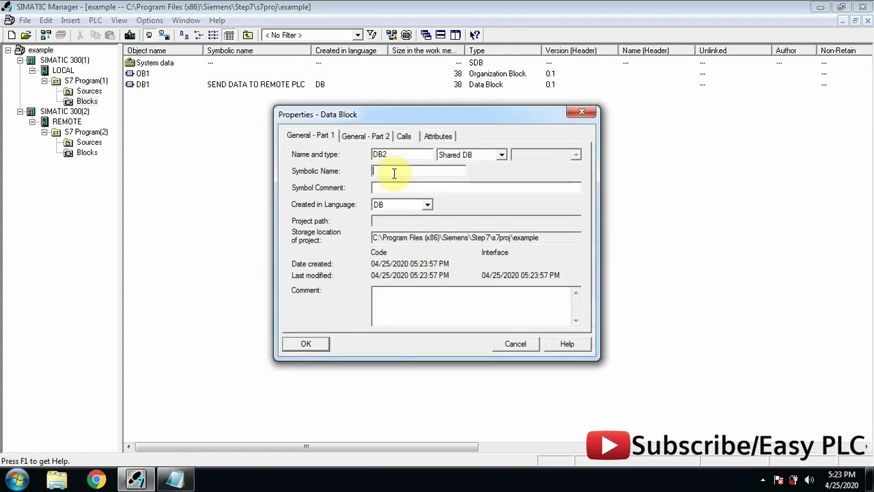
text(RCV D)
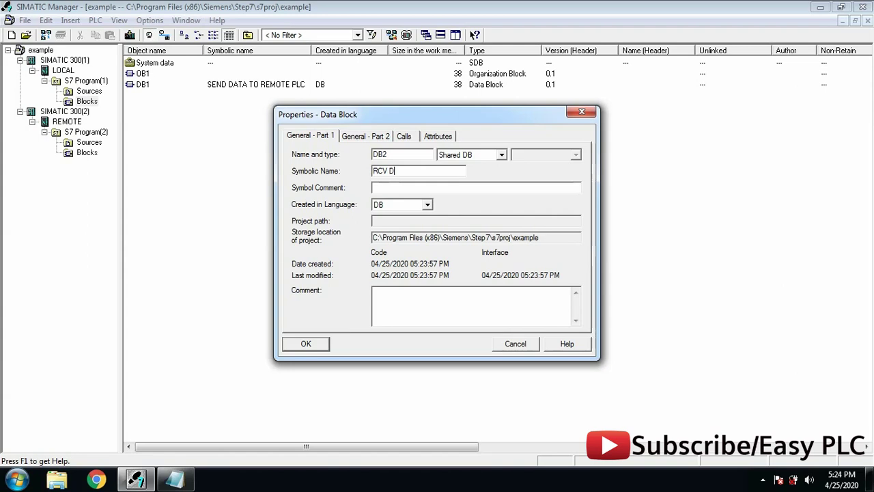
text(ATA FROM)
text(PLC)
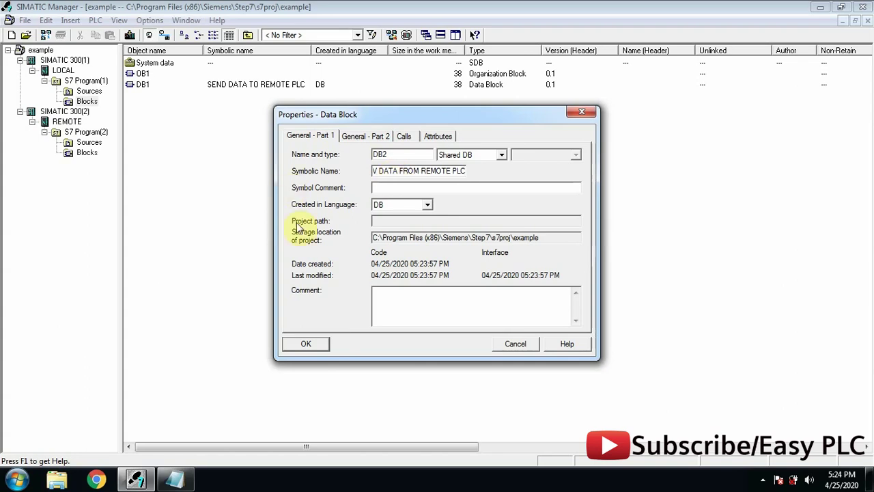
click(323, 344)
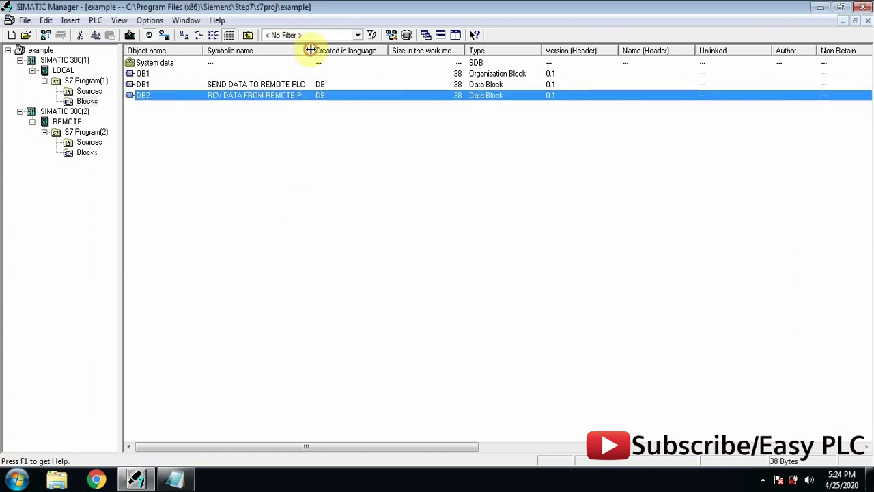
drag(312, 51, 361, 50)
click(325, 166)
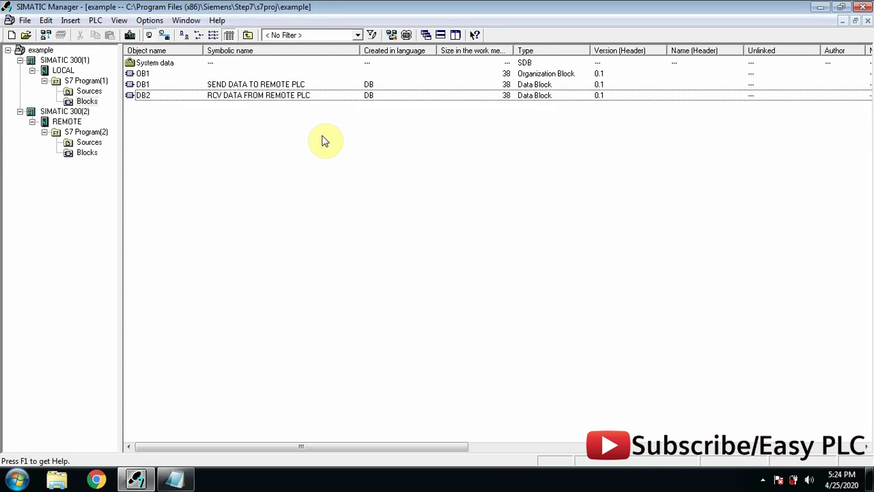
Open the SEND DATA TO REMOTE PLC block, rename its placeholder variable DATA1, and clear the variable's comment
click(301, 85)
double_click(292, 84)
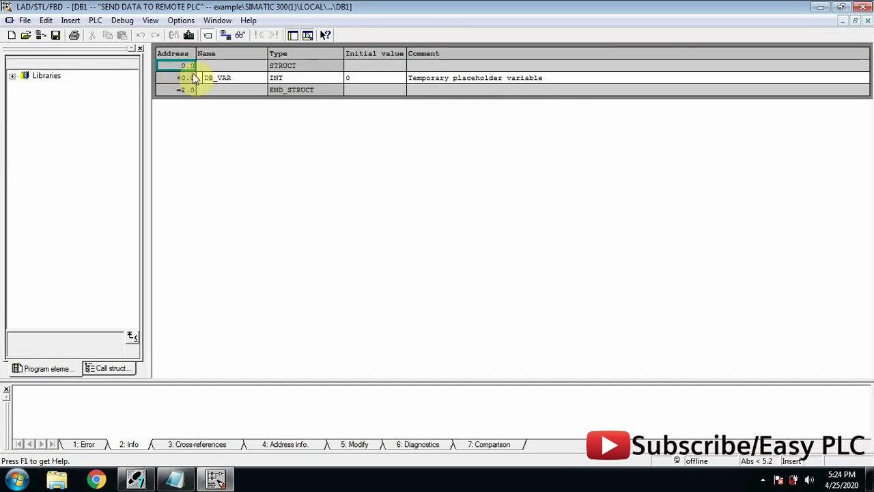
double_click(229, 77)
text(DATA)
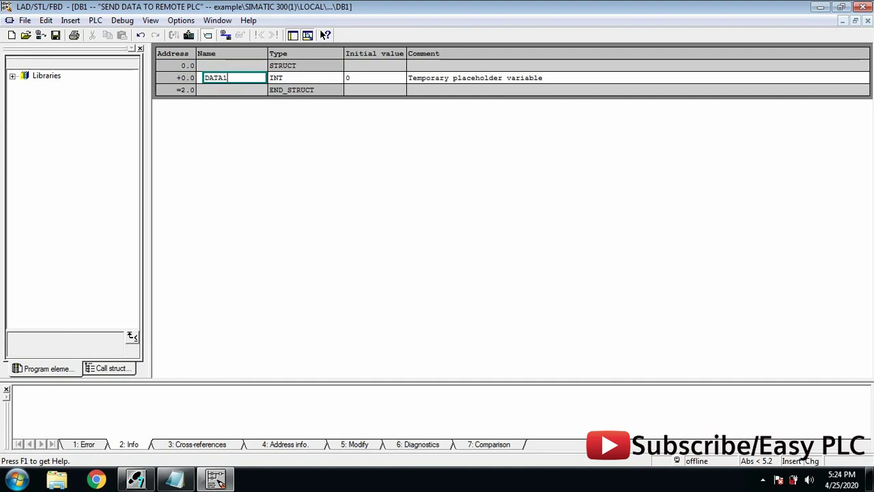
text(1)
key(Tab)
key(Tab)
key(Tab)
key(Delete)
Add an INT variable DATA2 with initial value 0 to DB1, and close the block with its changes saved
key(Return)
text(DATA2)
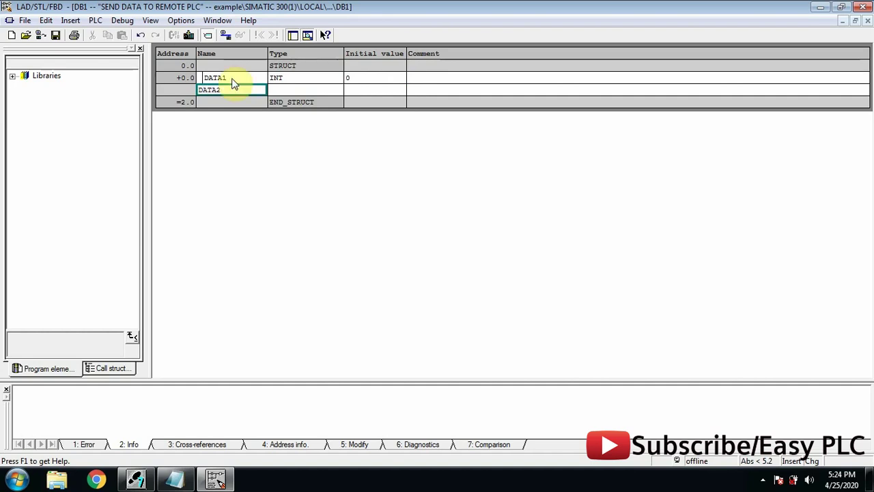
key(Tab)
text(INT)
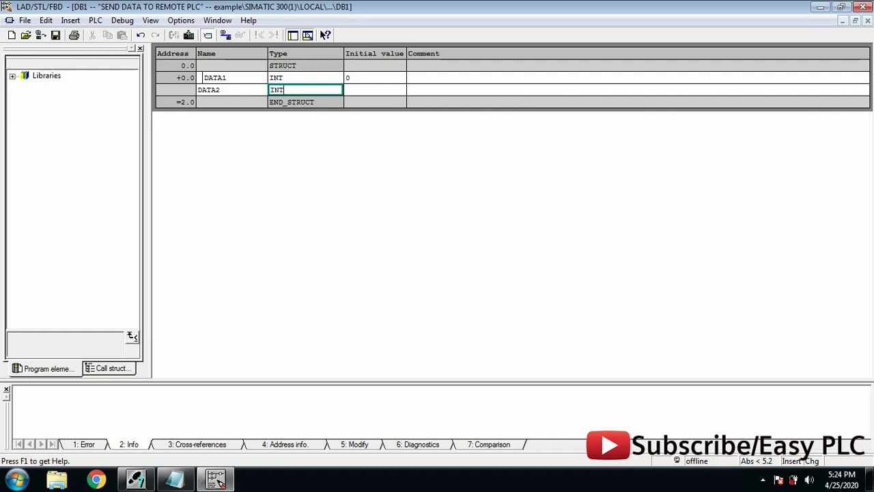
key(Tab)
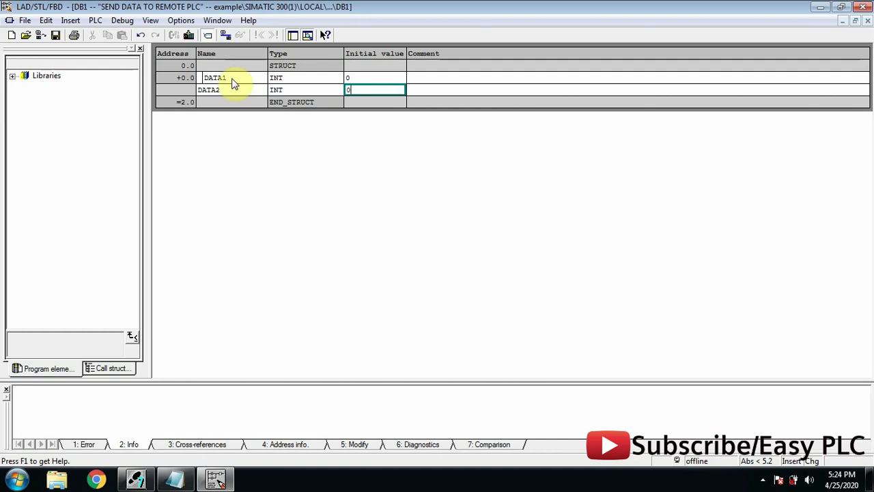
text(0)
key(Tab)
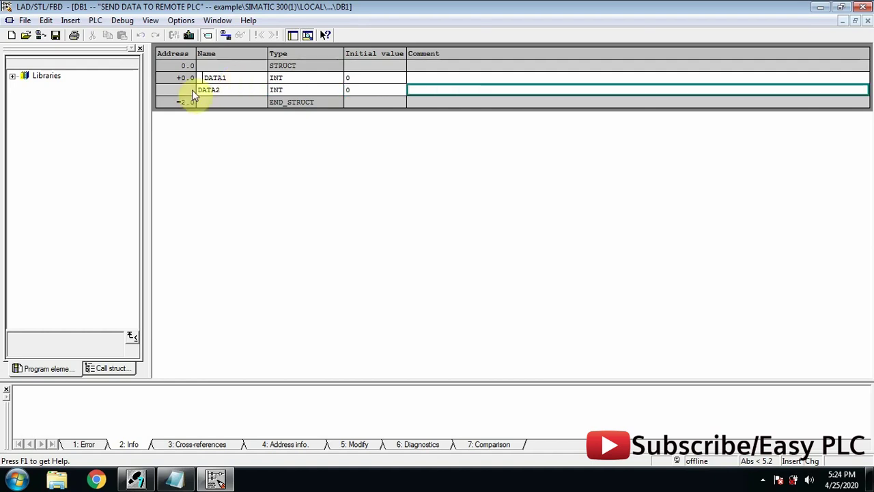
click(279, 79)
click(321, 89)
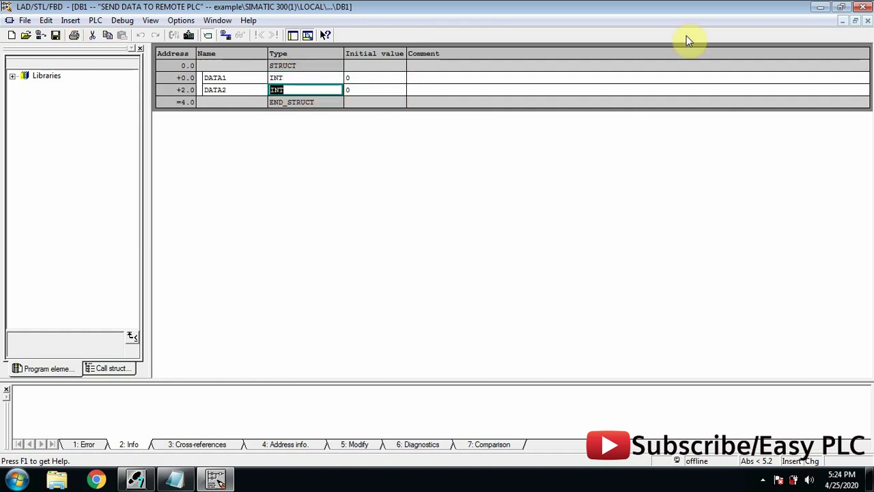
click(863, 6)
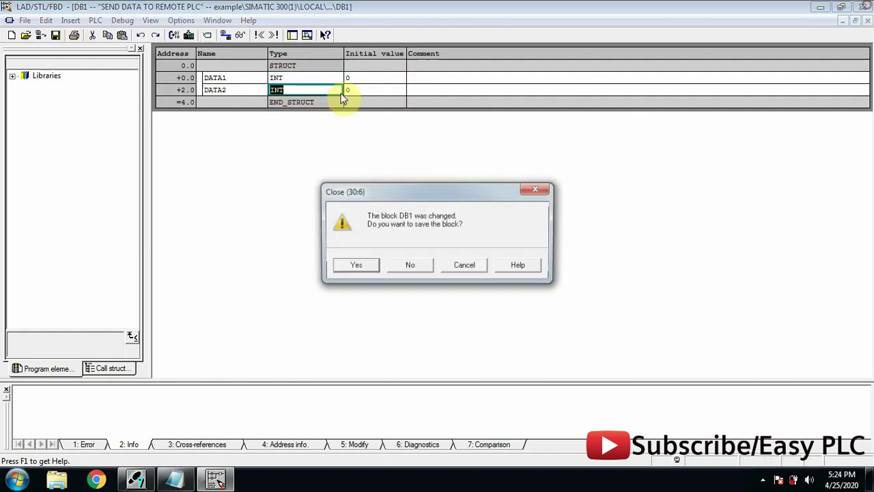
click(351, 267)
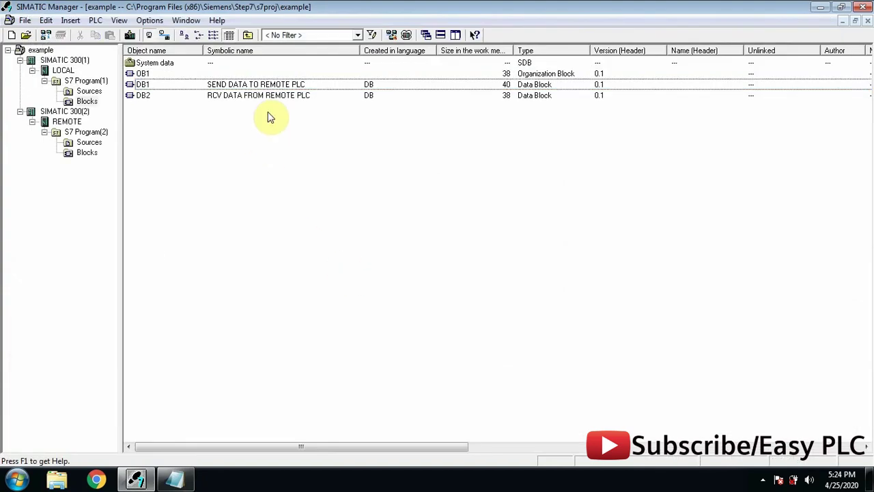
Open the RCV DATA FROM REMOTE PLC block, rename its placeholder variable DATA1, and clear the variable's comment
double_click(267, 96)
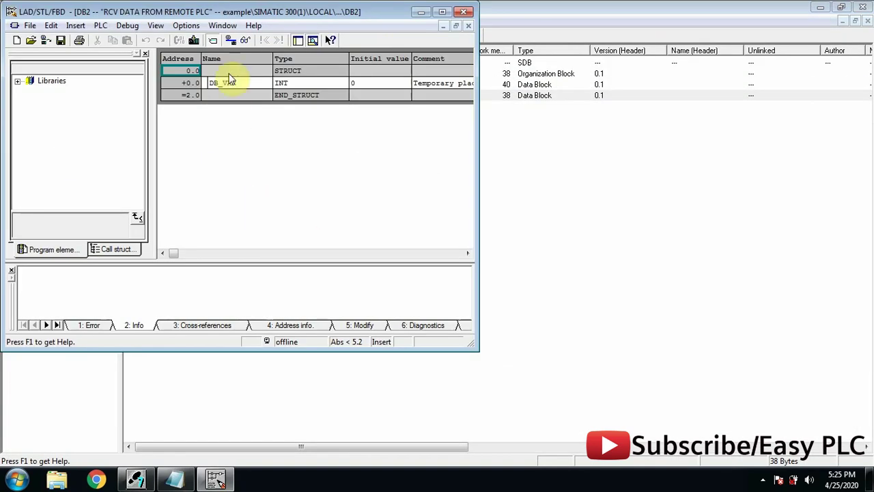
double_click(253, 11)
click(254, 77)
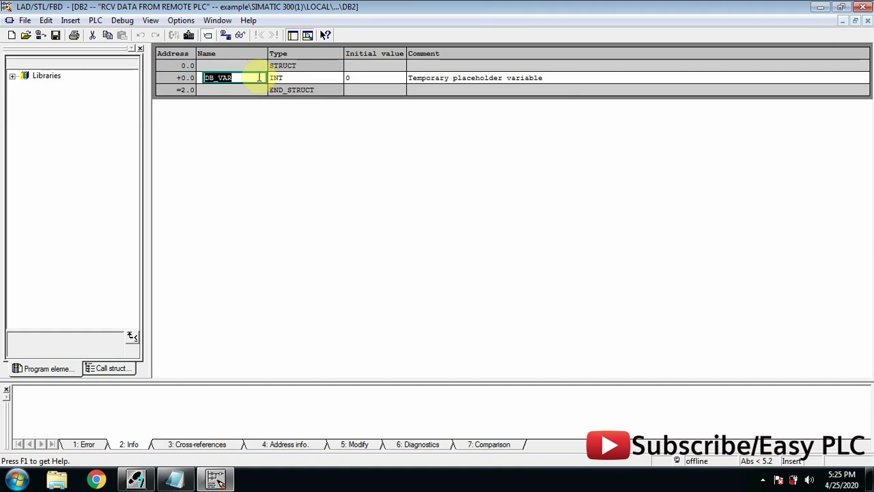
text(S)
key(BackSpace)
text(D)
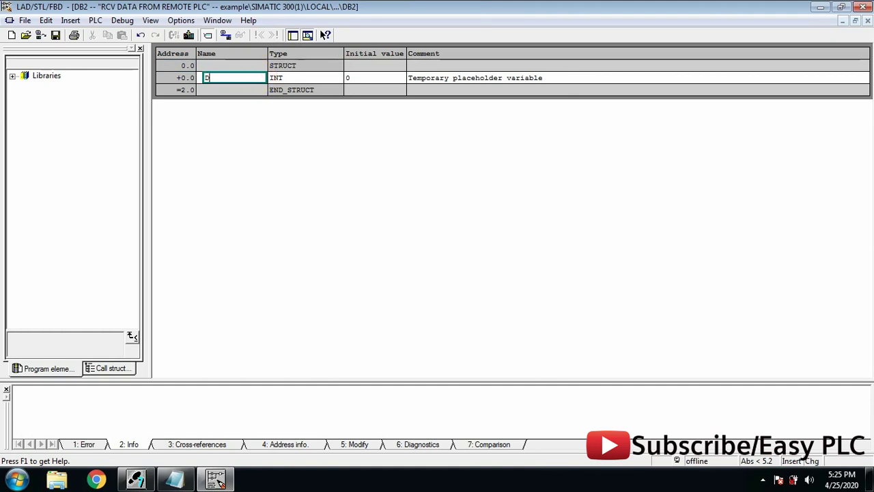
text(ATA1)
click(492, 77)
key(Delete)
Add an INT variable DATA with initial value 0 to DB2, and save and close the block
key(Return)
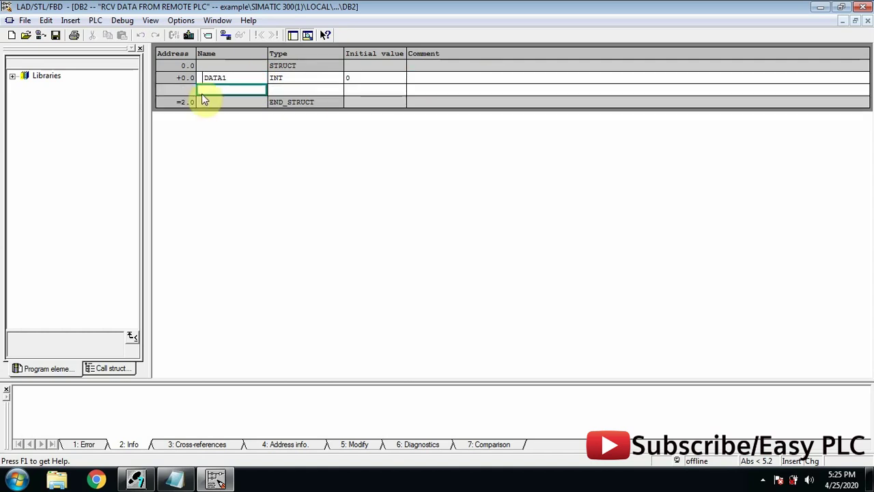
text(DT)
text(ATA)
click(293, 89)
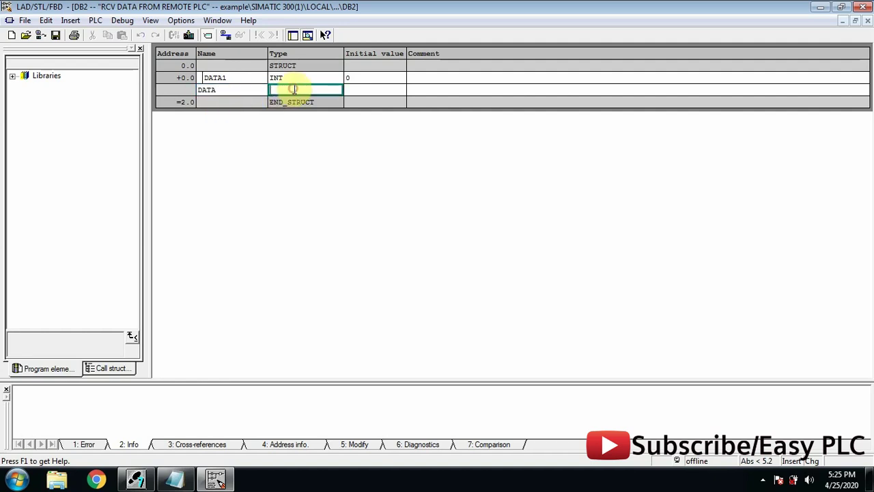
text(INT)
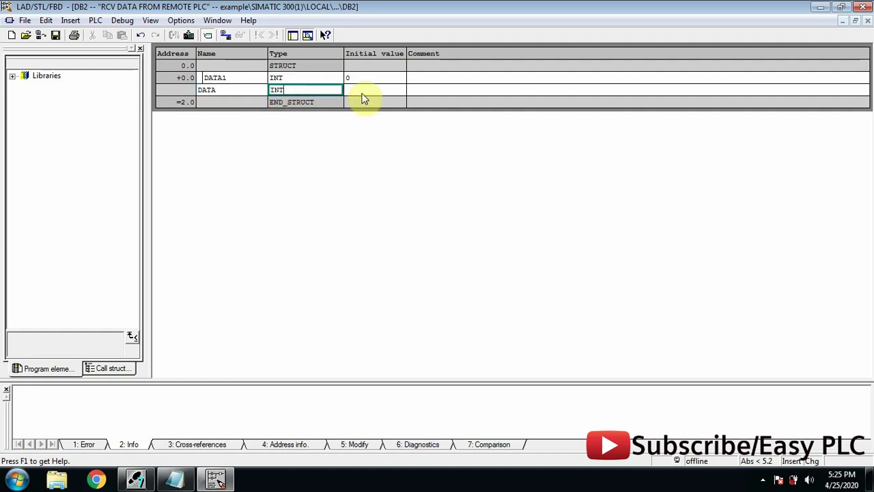
click(387, 95)
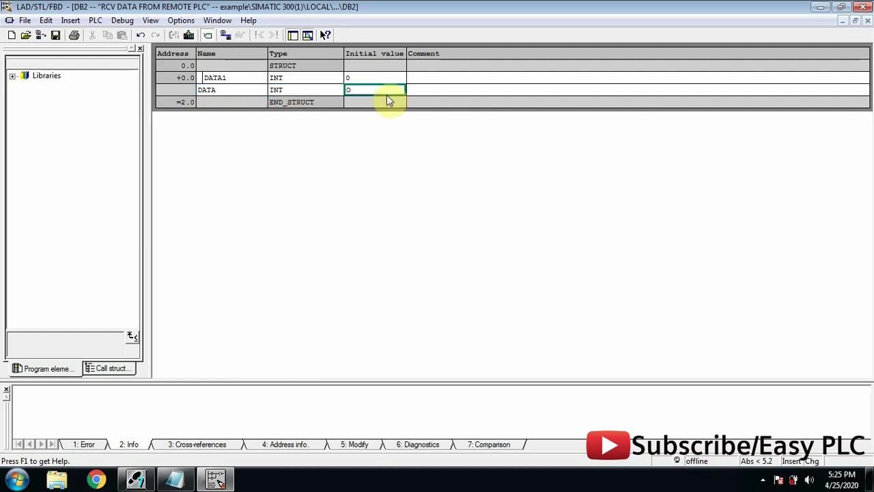
key(Tab)
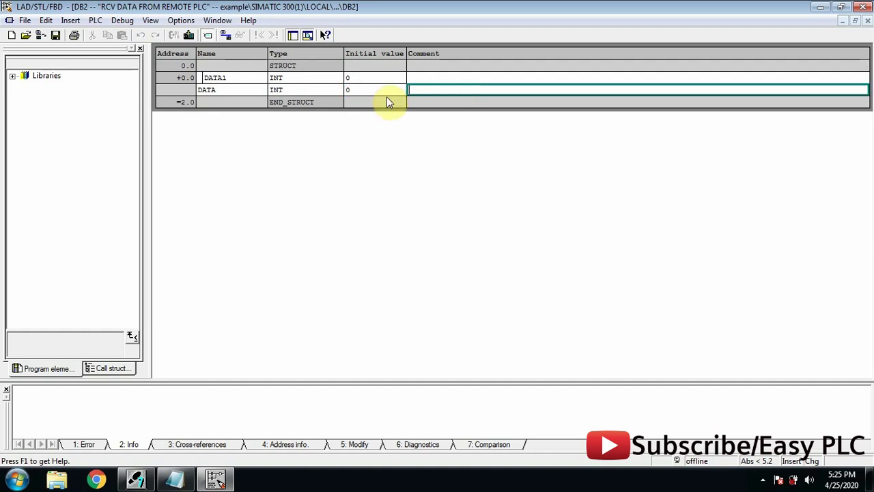
click(57, 39)
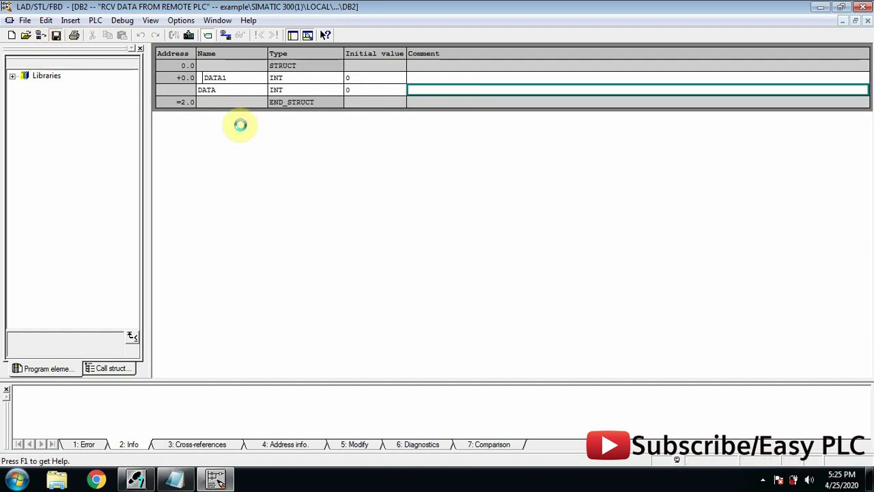
click(865, 6)
click(354, 185)
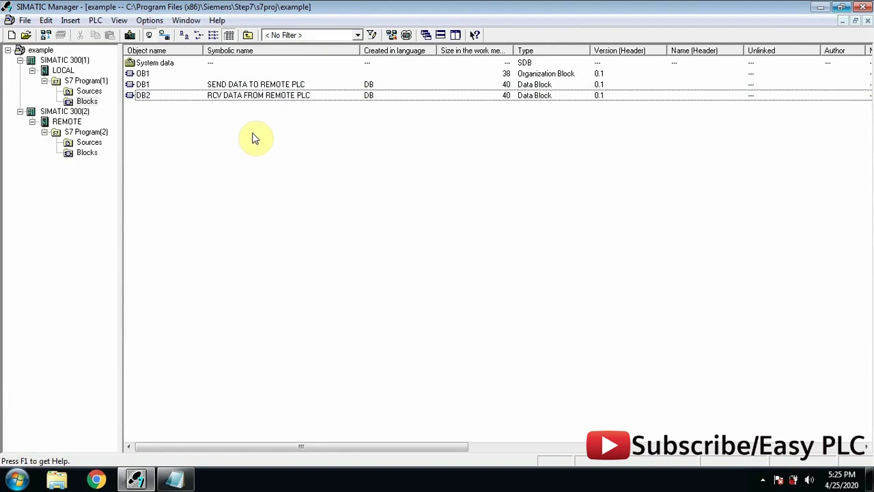
Copy DB1 and DB2 from the LOCAL station's blocks into the REMOTE station's Blocks folder
drag(298, 121, 267, 86)
right_click(266, 86)
click(294, 123)
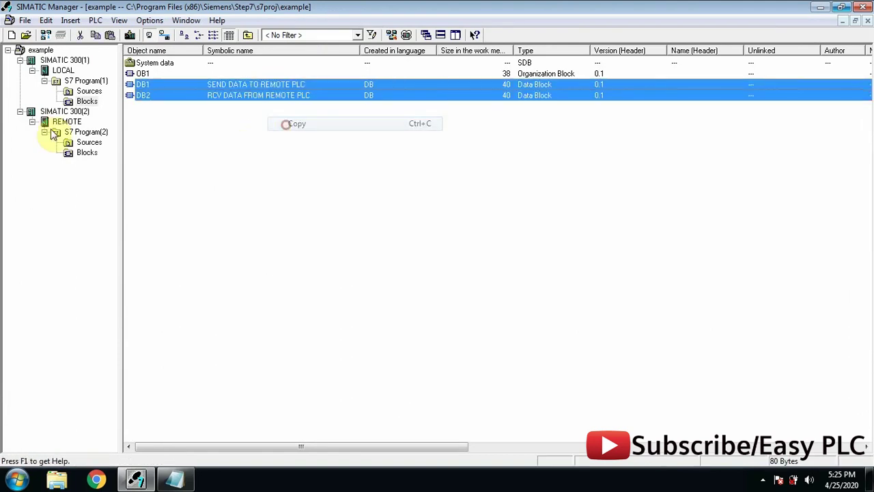
click(72, 153)
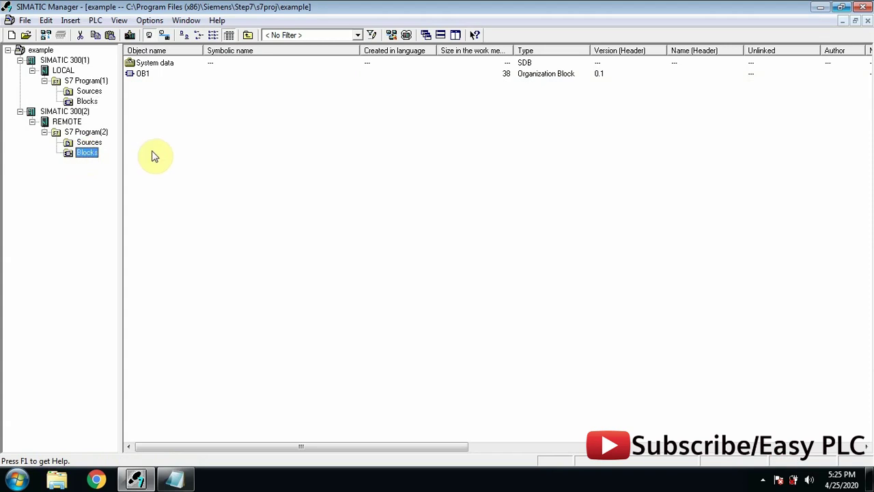
click(73, 121)
click(84, 153)
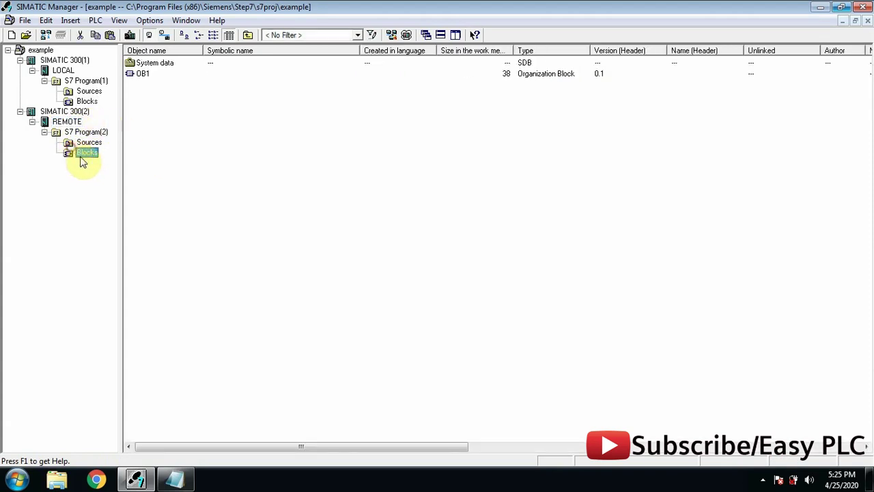
right_click(133, 122)
click(188, 158)
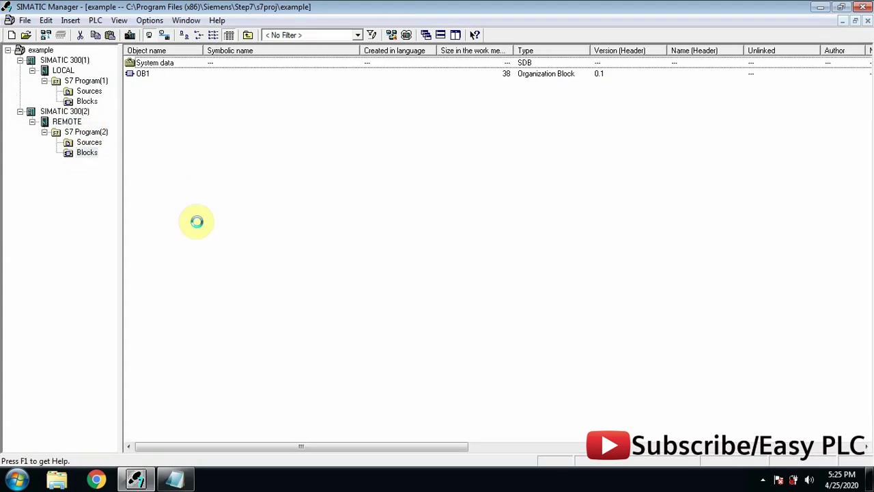
click(228, 137)
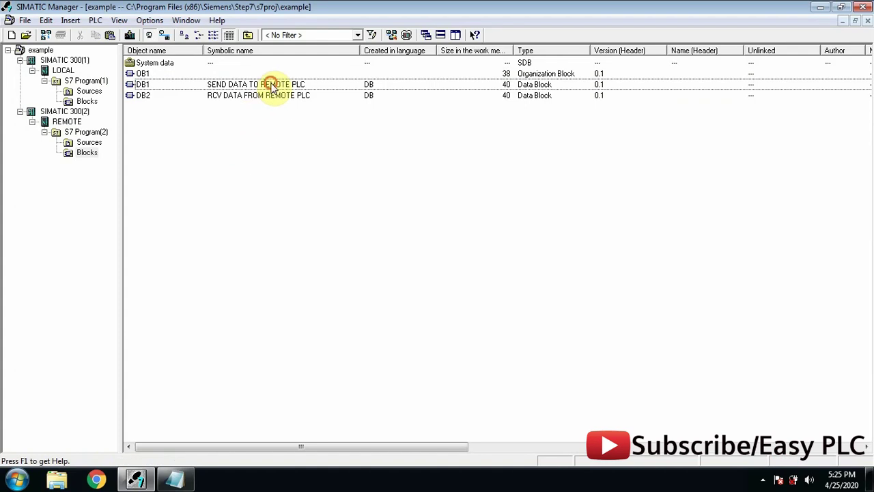
Change the symbolic name of the REMOTE station's DB1 to SEND DATA TO LOCAL PLC
right_click(272, 84)
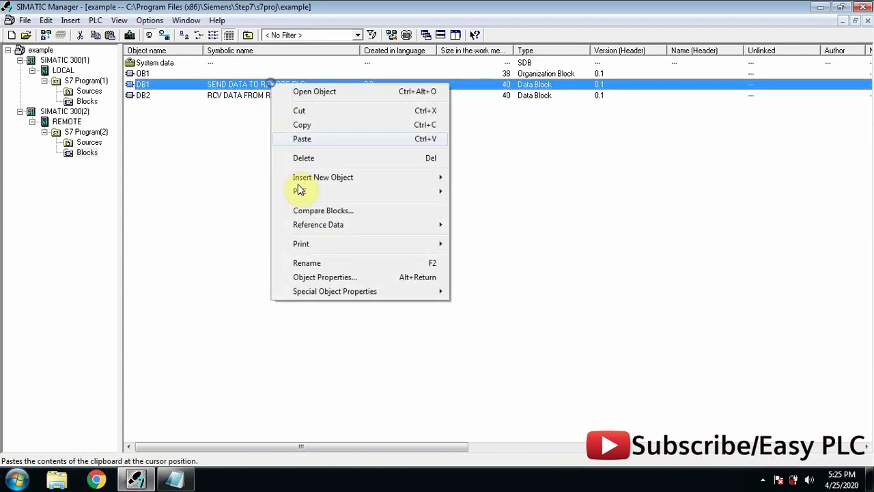
click(324, 277)
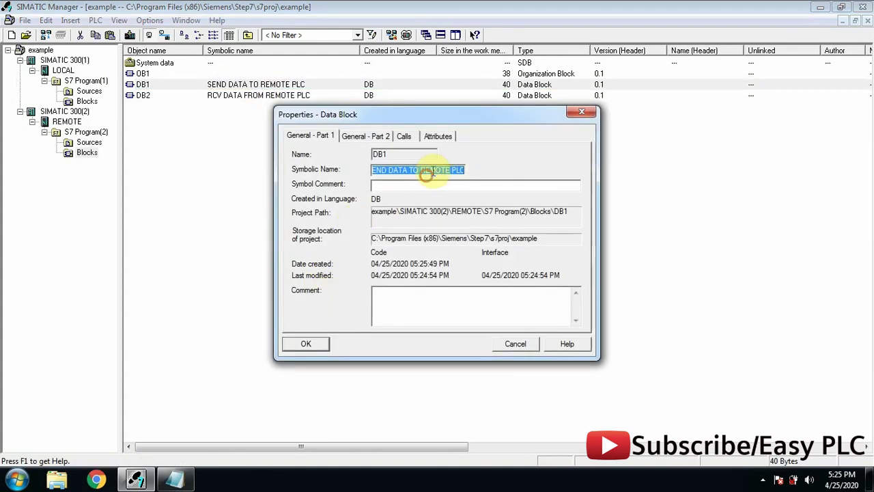
drag(451, 171, 420, 170)
text(LOCAL)
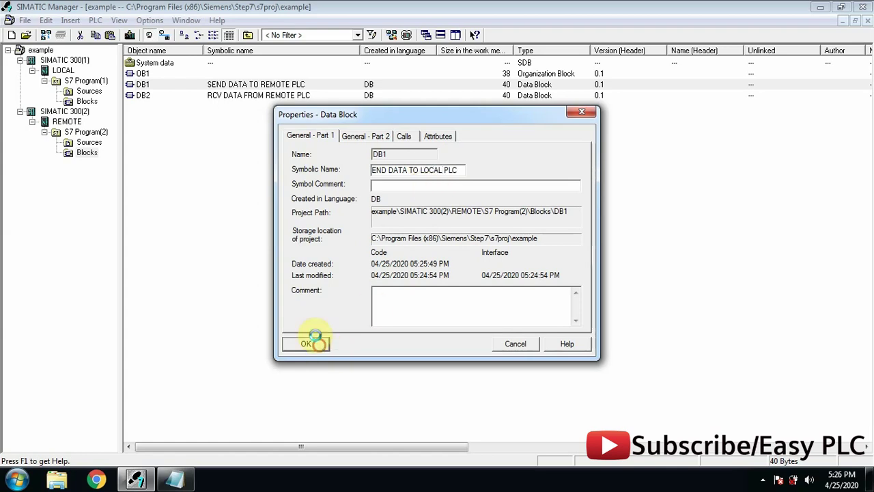
click(309, 344)
Change the symbolic name of the REMOTE station's DB2 to RCV DATA FROM LOCAL PLC
right_click(300, 95)
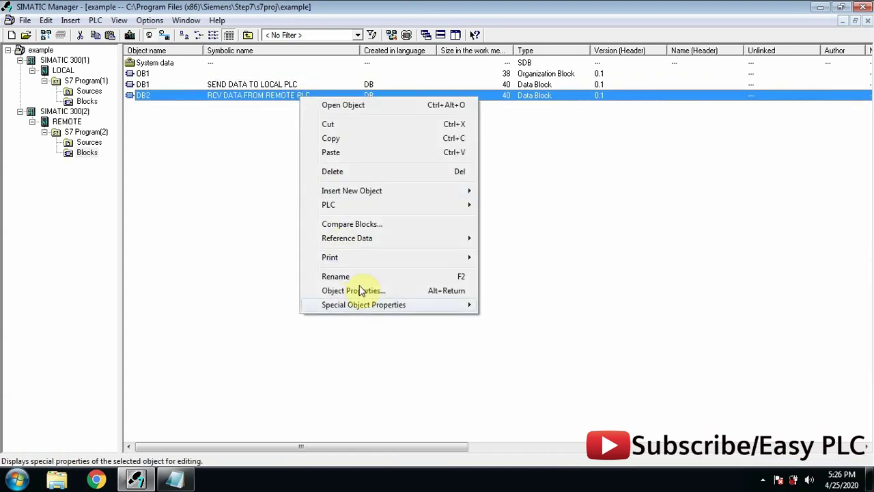
click(360, 276)
right_click(240, 85)
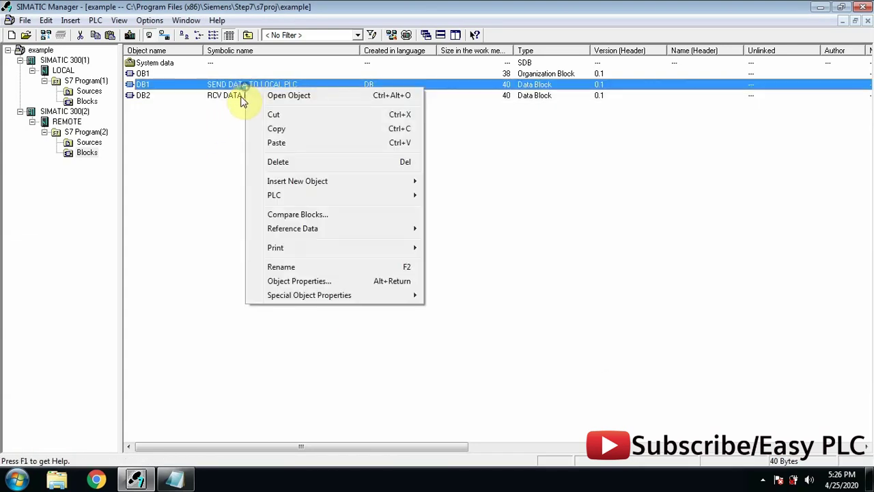
click(236, 97)
right_click(235, 97)
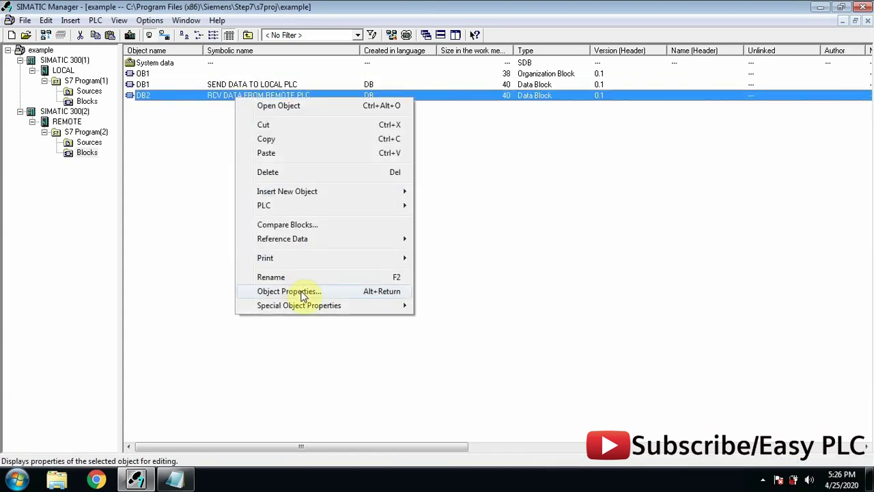
click(300, 291)
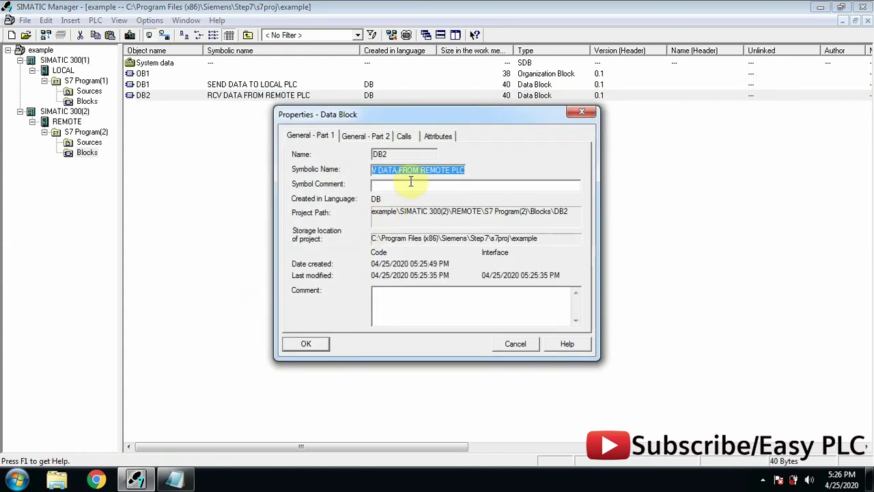
click(453, 169)
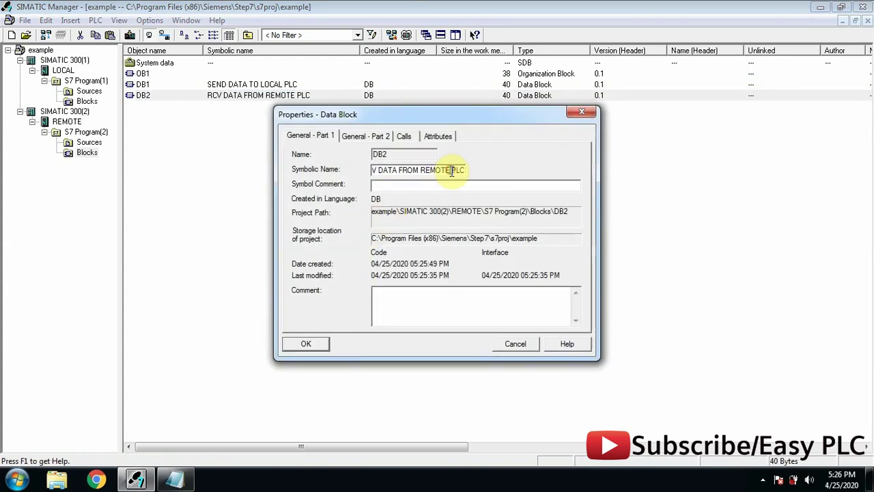
key(BackSpace)
key(BackSpace)
key(BackSpace)
key(BackSpace)
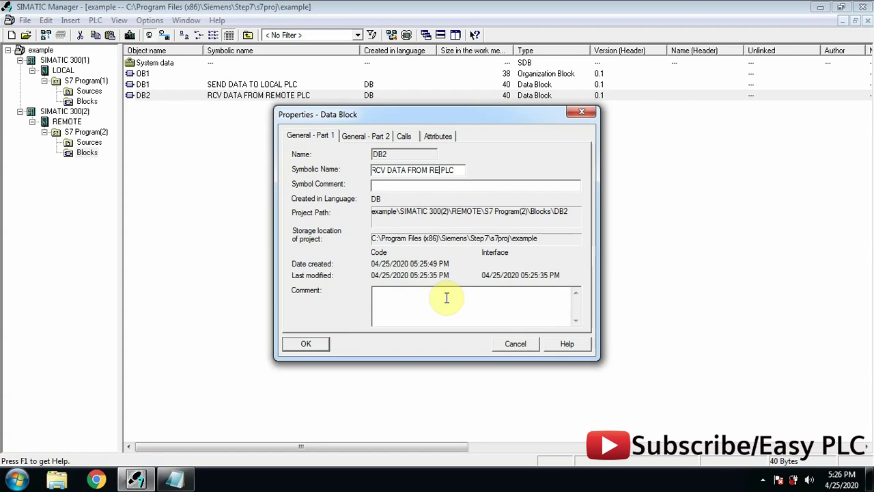
text(LOCAL)
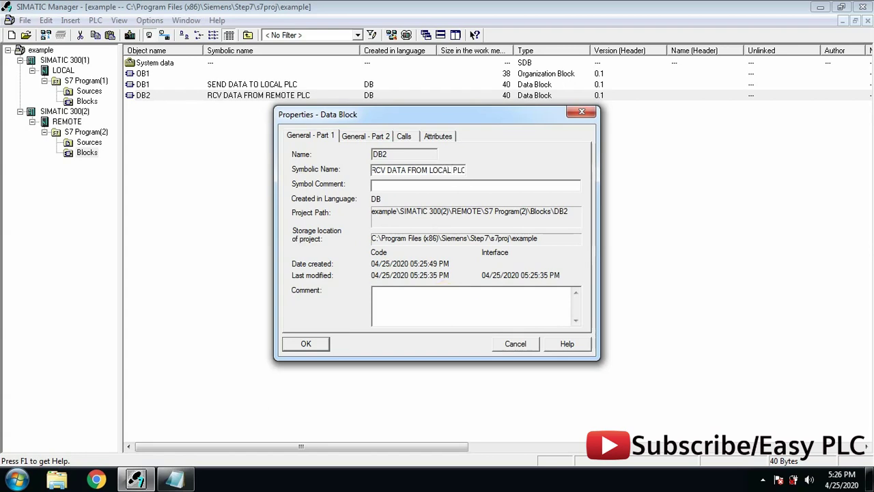
click(303, 346)
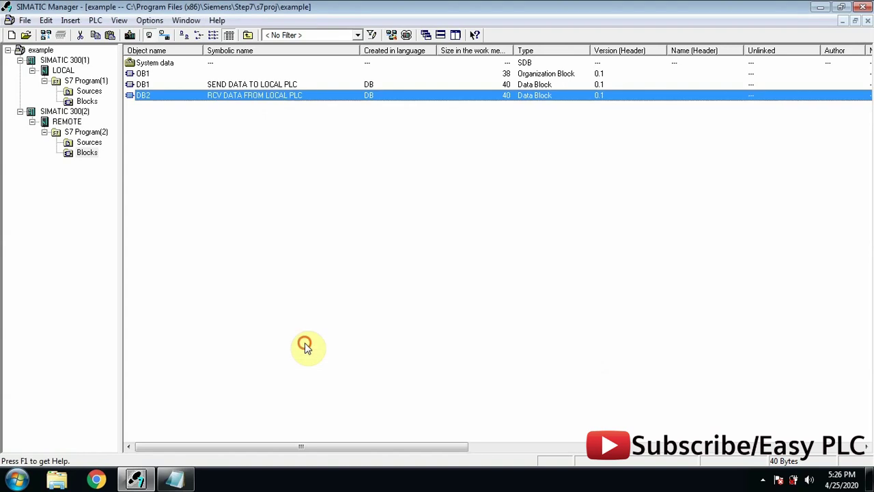
click(80, 193)
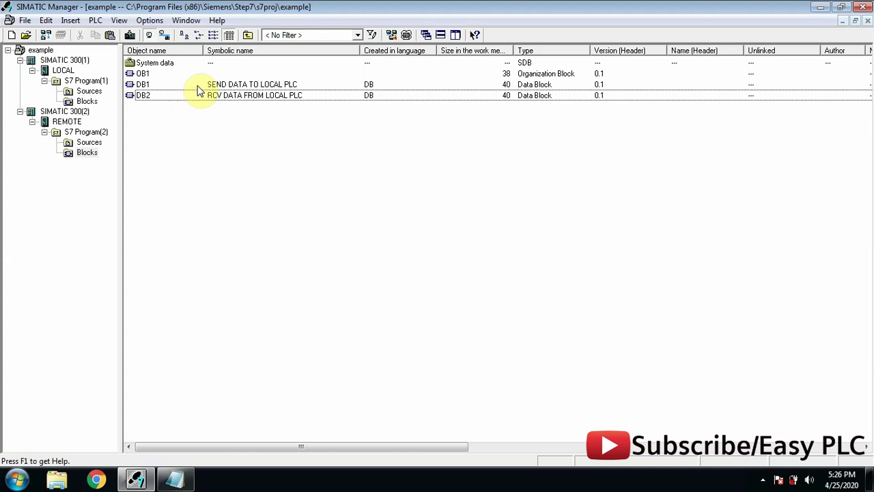
Open the LOCAL station's OB1 for editing, accepting its block properties with LAD as the language
click(220, 74)
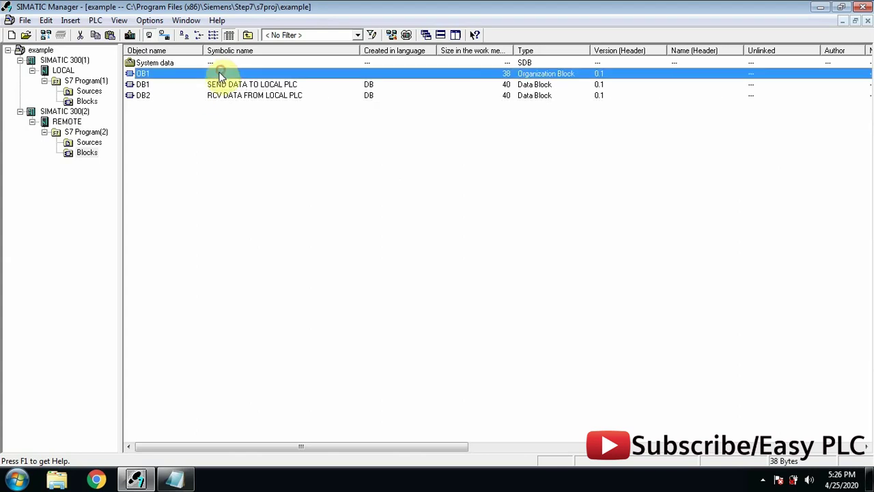
click(63, 71)
click(85, 101)
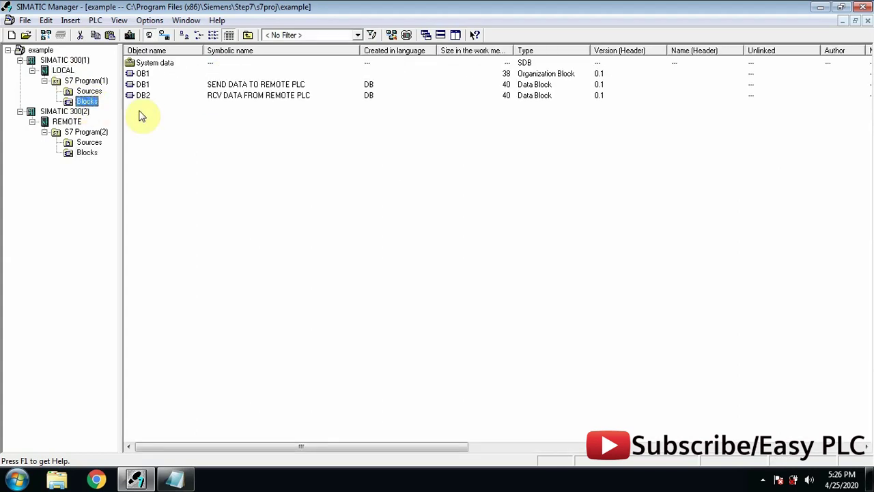
click(202, 74)
key(alt+Return)
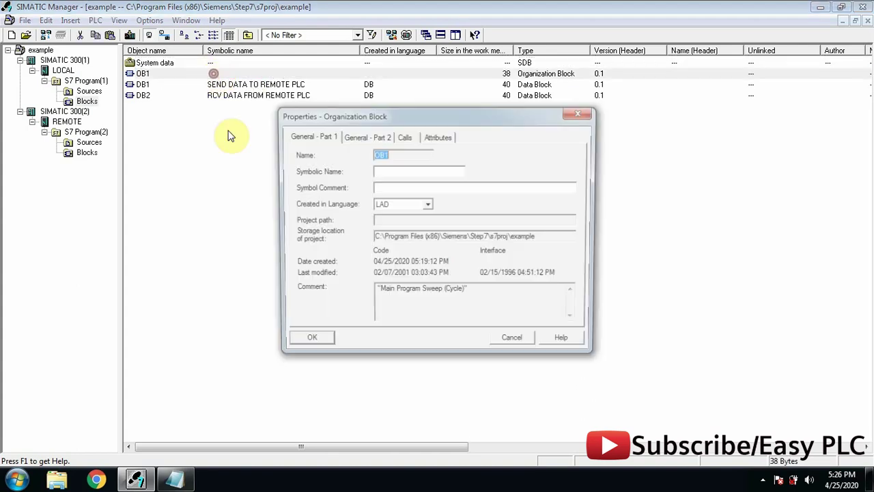
click(305, 343)
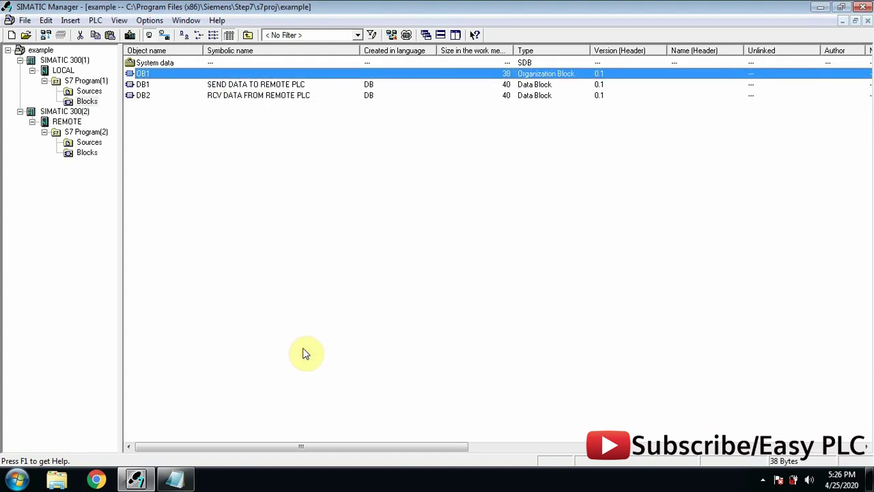
key(Return)
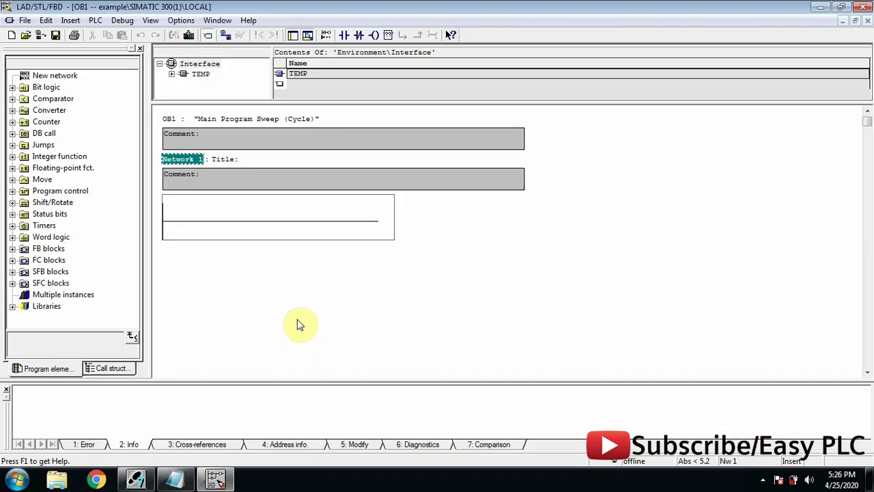
Insert the SFB14 GET block from the Standard Library's System Function Blocks into Network 1 of OB1
click(272, 226)
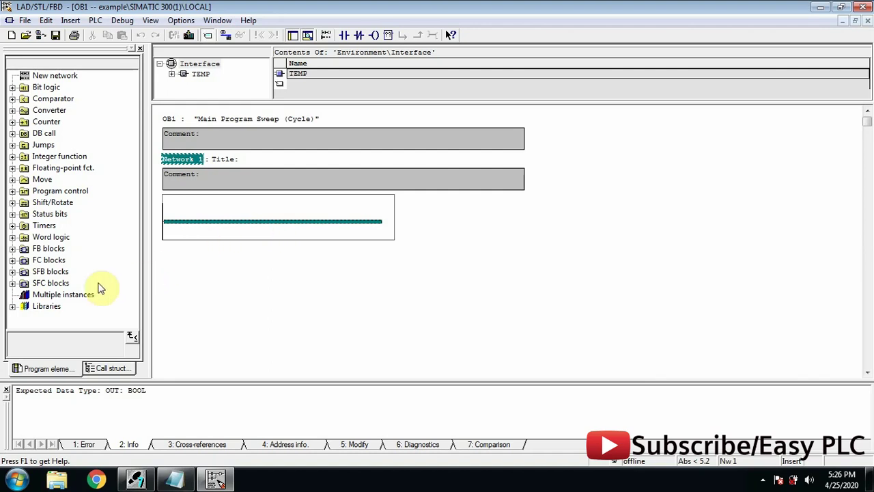
click(12, 306)
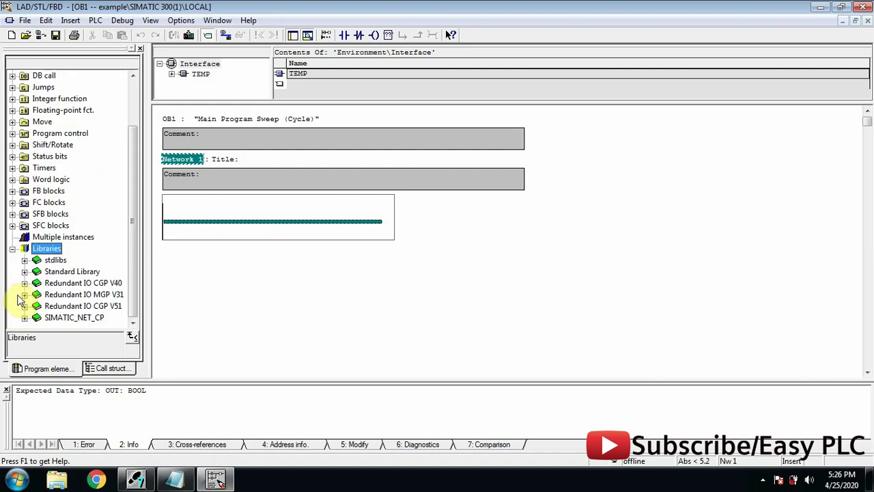
click(25, 271)
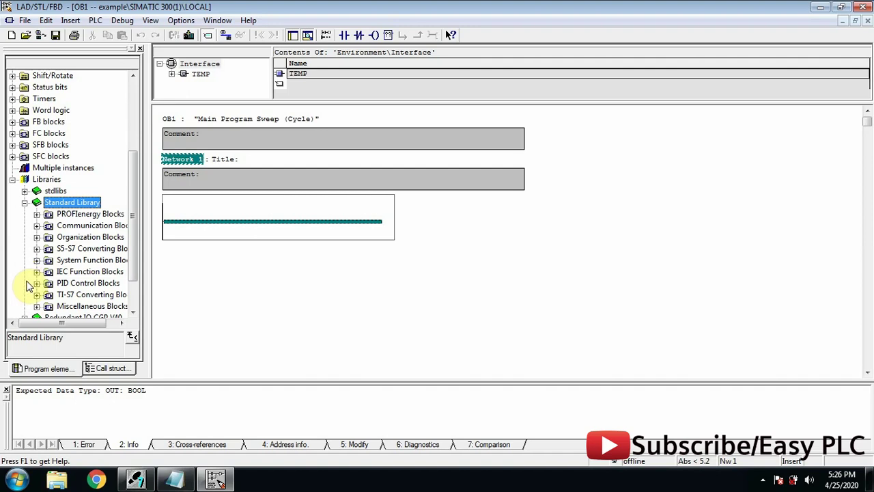
click(37, 261)
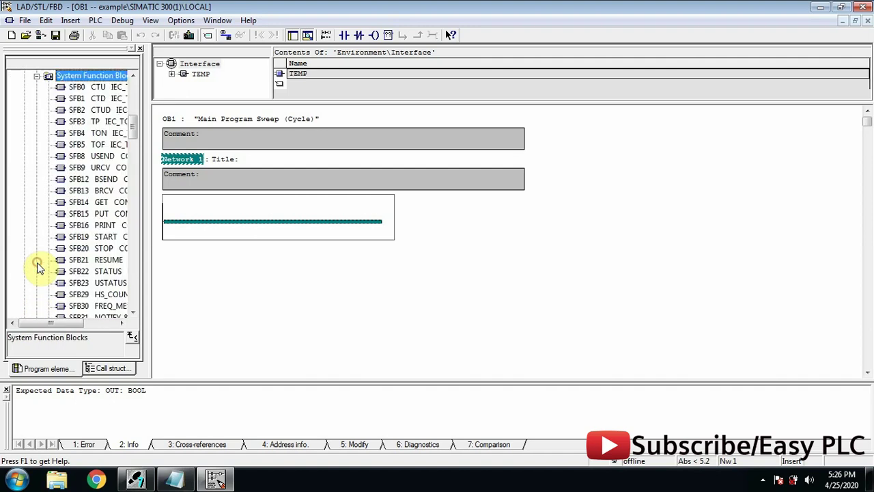
drag(56, 323, 77, 335)
drag(43, 202, 259, 224)
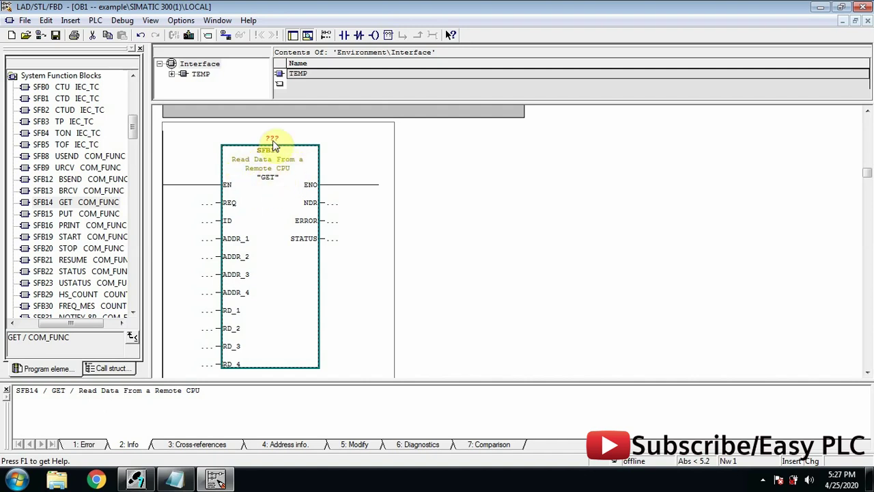
Assign DB14 as the instance data block of the GET block and generate it
click(272, 140)
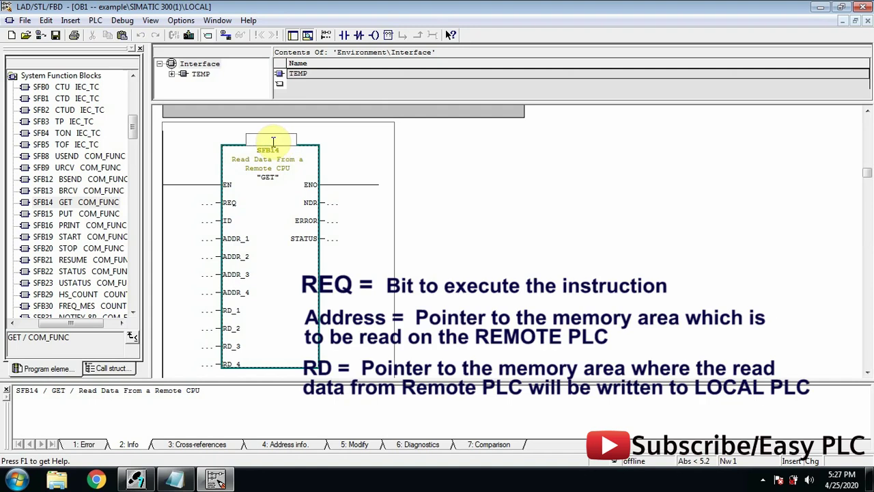
text(DB14)
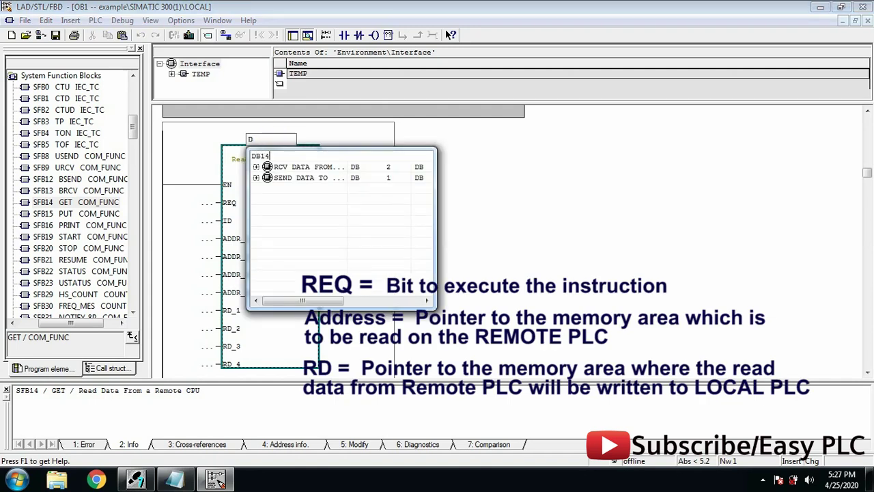
key(Return)
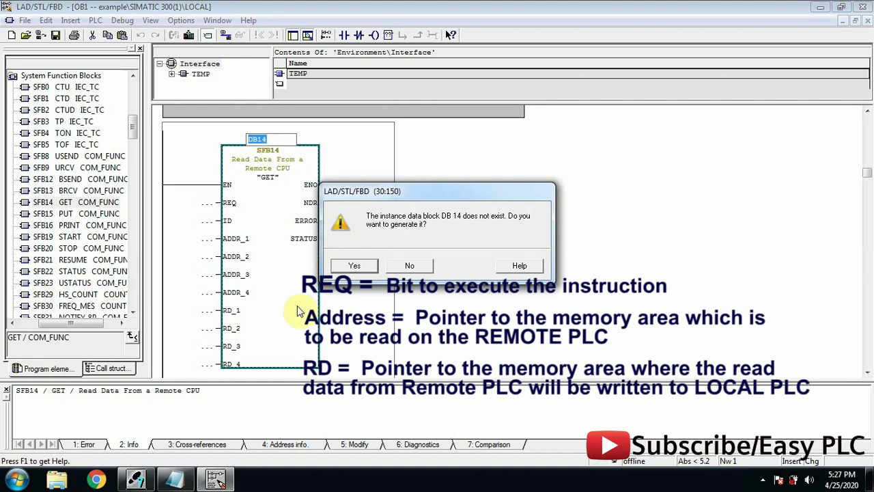
click(354, 265)
click(457, 305)
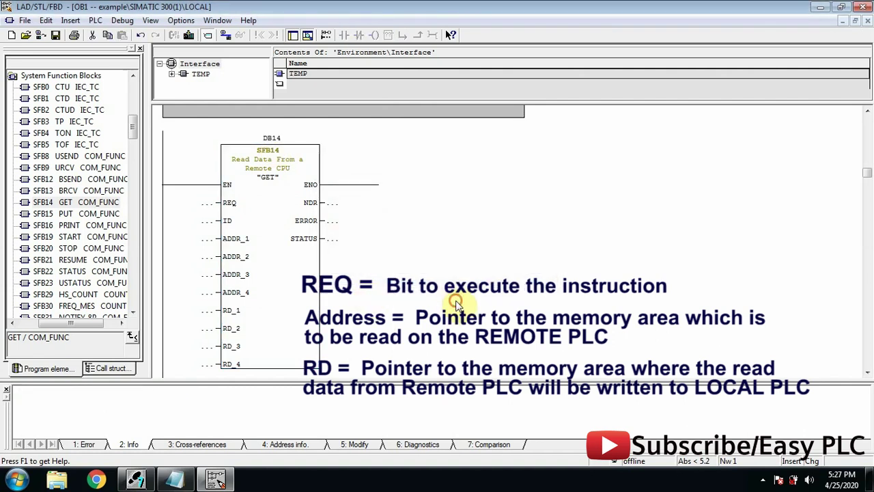
Assign memory bit M0.5 to the REQ input of the GET block
click(200, 203)
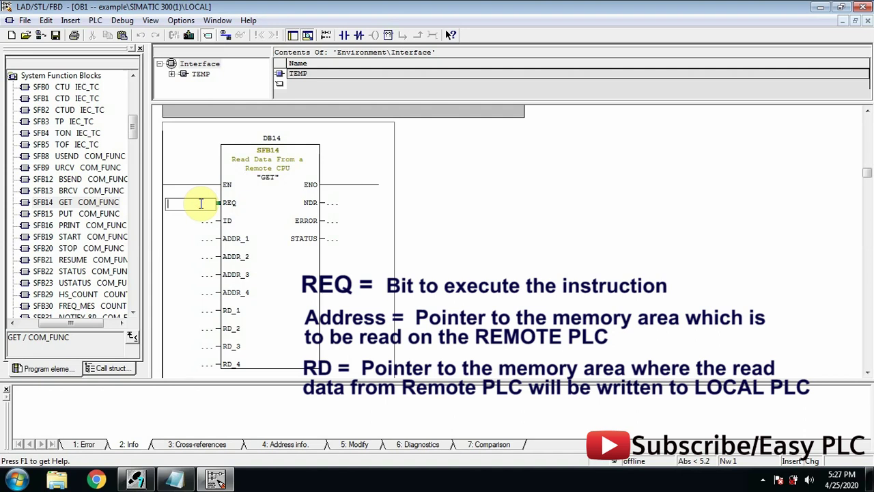
text(M0)
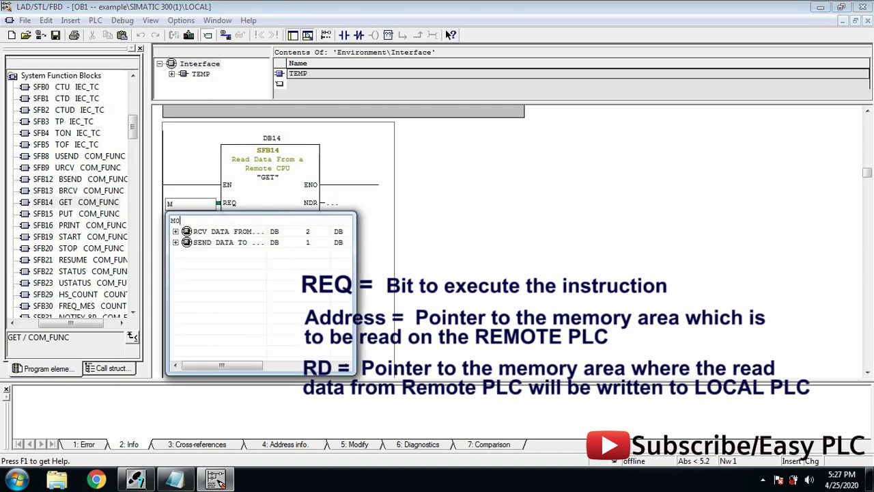
text(.5)
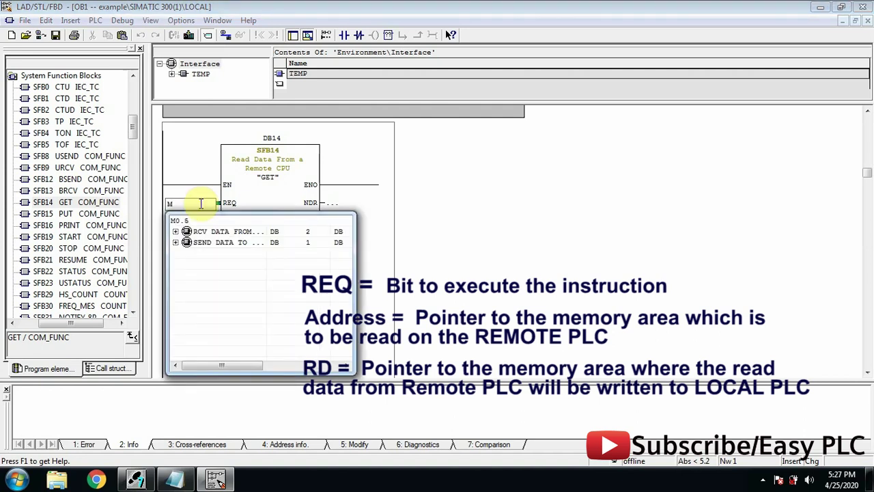
key(Return)
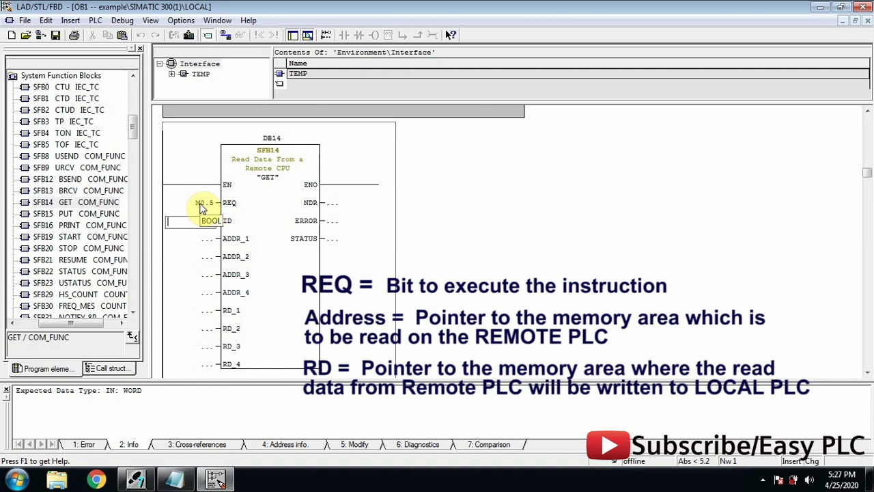
Define a symbol for the GET block's REQ bit M0.5, naming it M0.5 with the comment ON OFF BIT
click(203, 204)
right_click(208, 211)
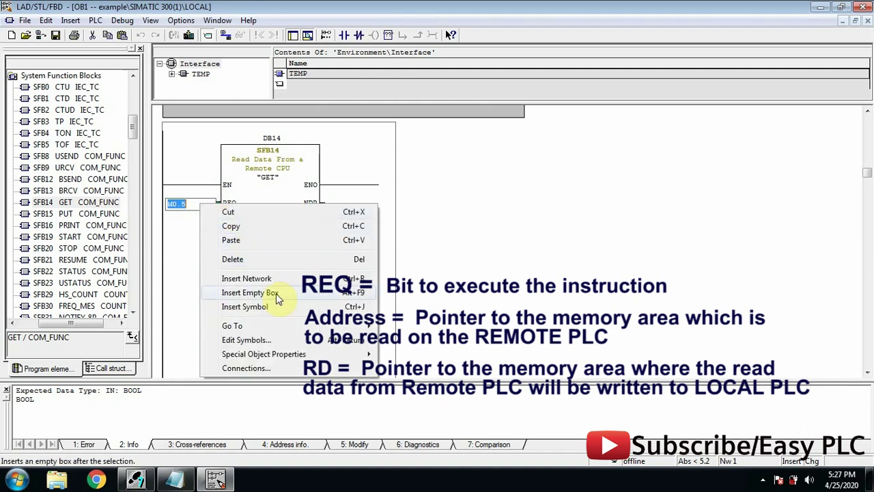
click(303, 341)
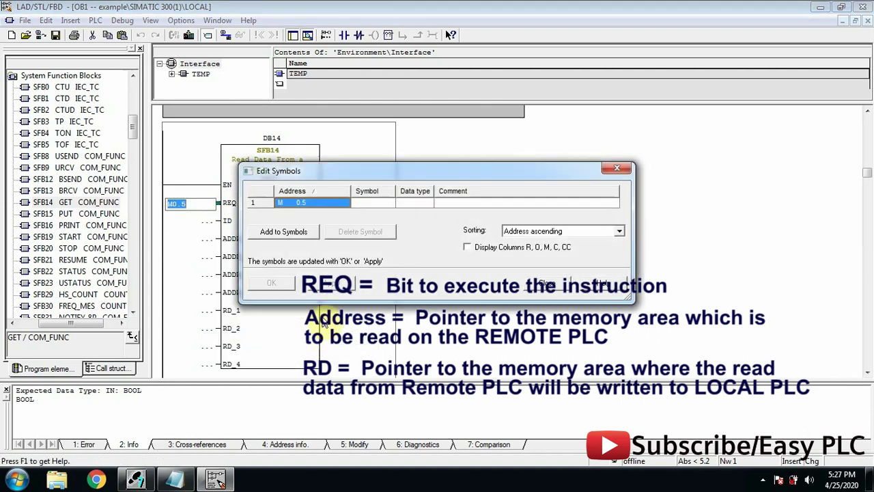
click(388, 203)
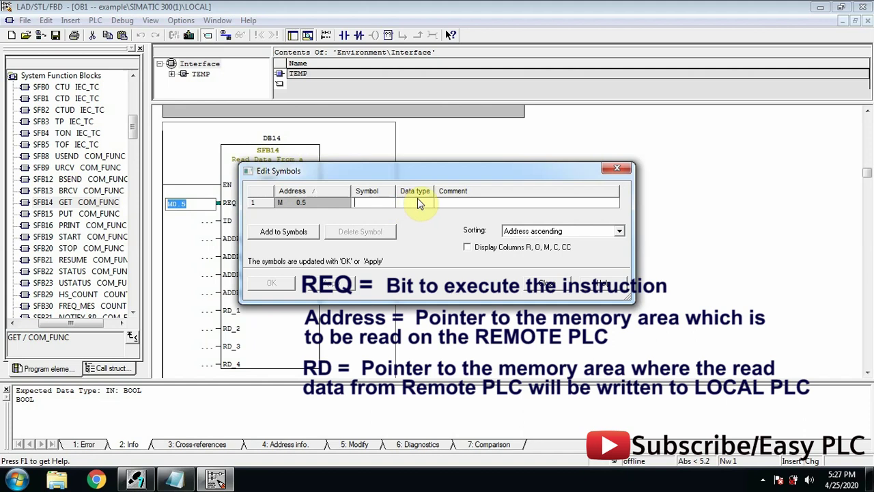
text(M0.5)
click(436, 203)
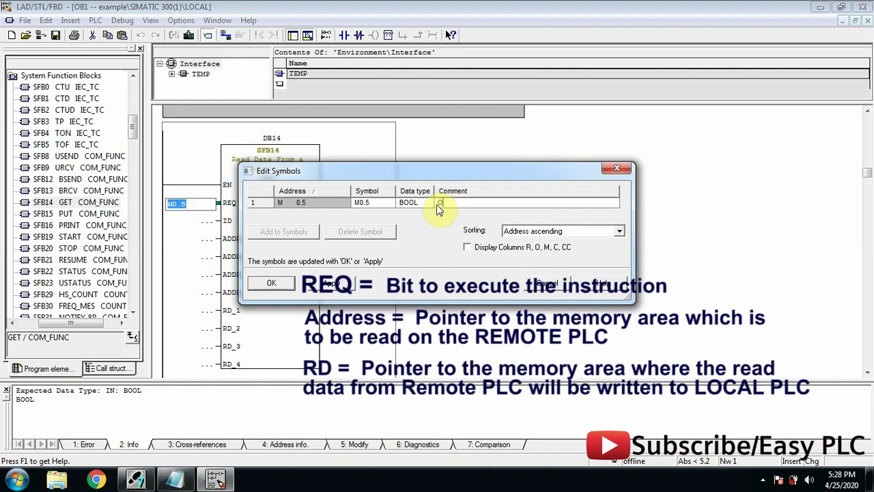
text(ON OFF BIT)
click(273, 284)
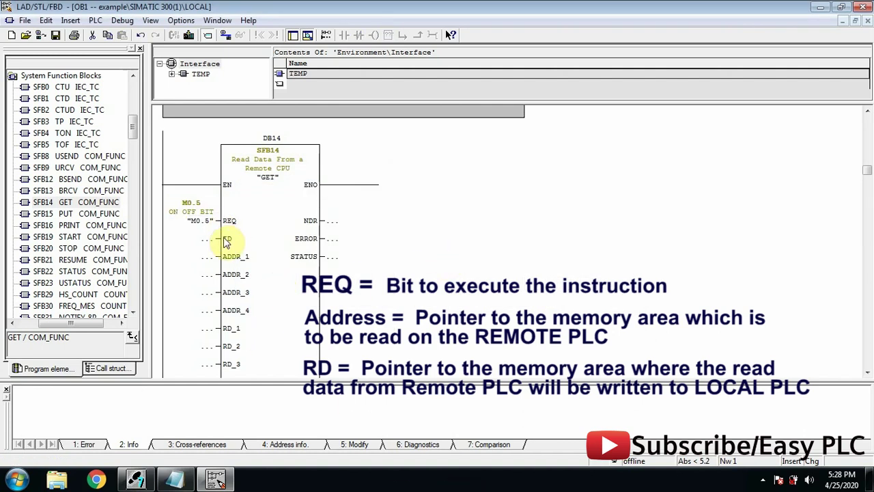
Set the ID input of the GET block to W#16#1
click(200, 238)
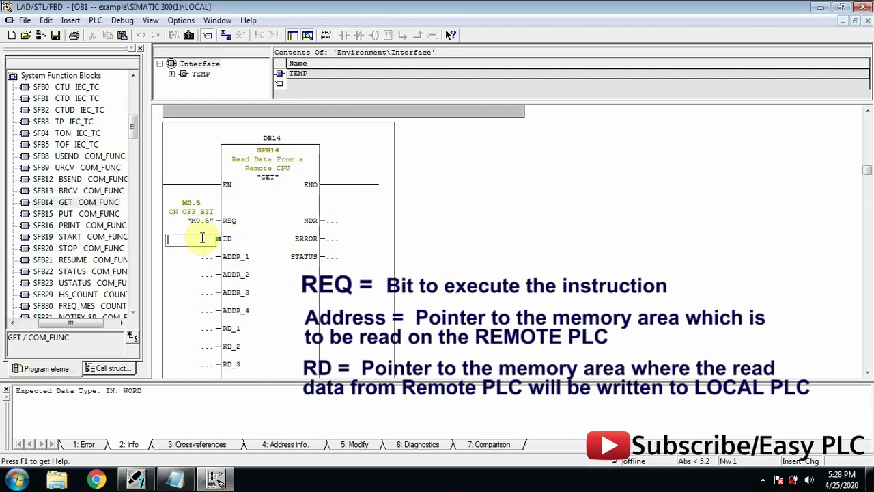
text(W#16)
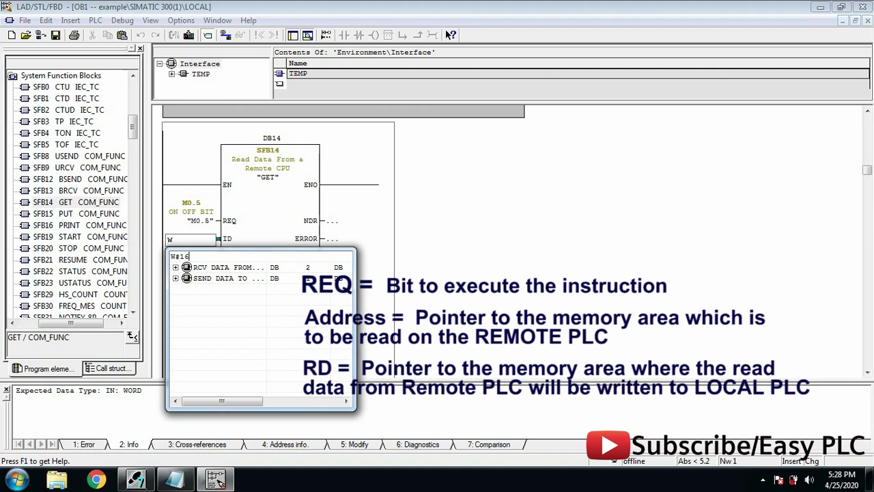
text(#1)
key(Return)
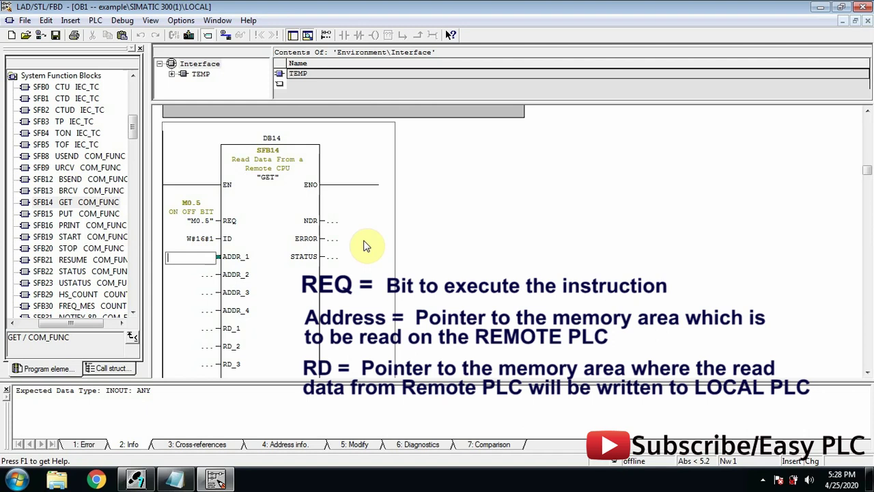
Set the ADDR_1 input of the GET block to the pointer P#DB1.DBX 0.0 INT 2
scroll(369, 245, down, 3)
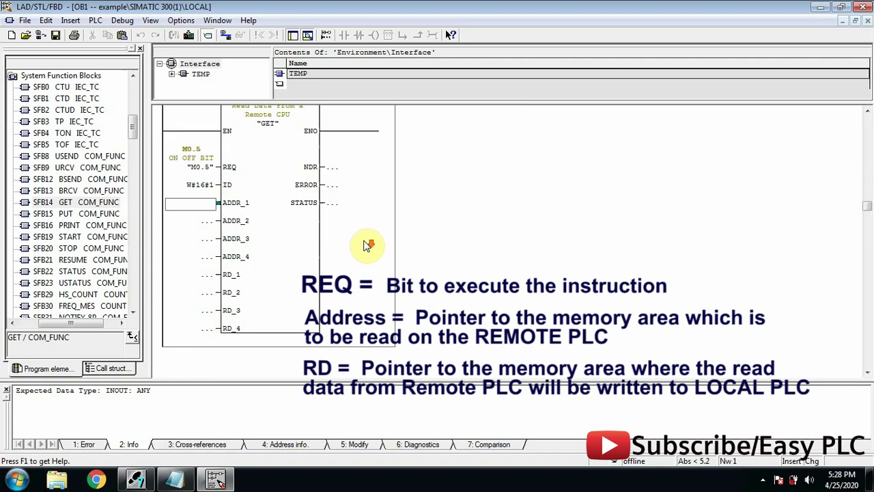
click(231, 206)
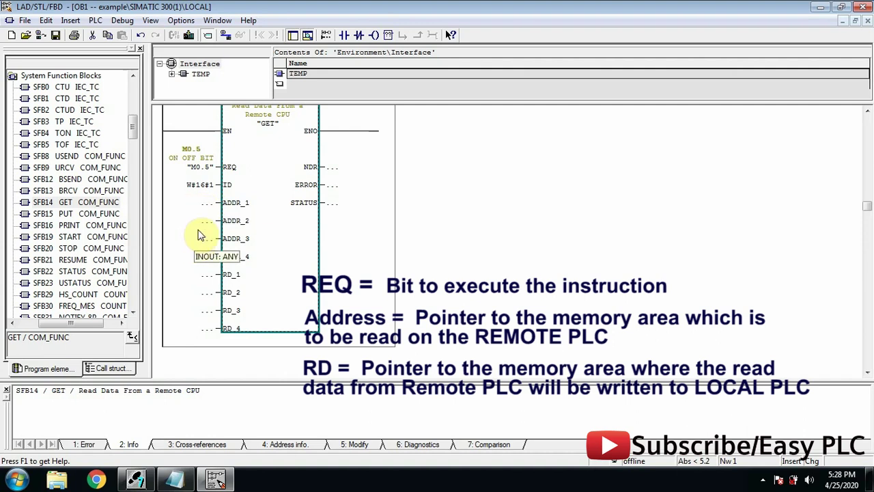
click(205, 203)
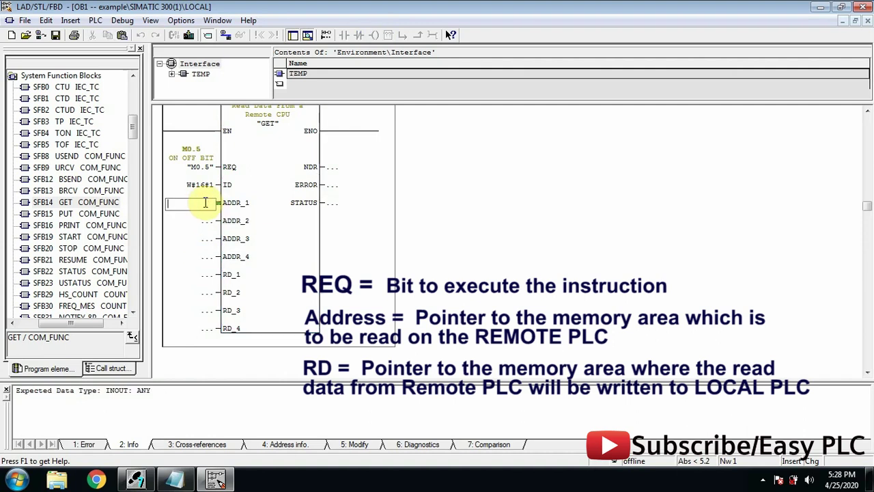
text(P)
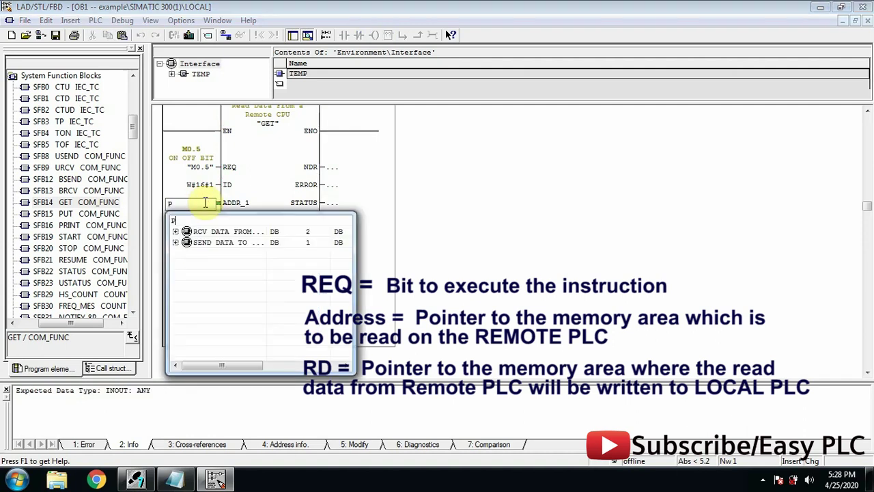
text(#)
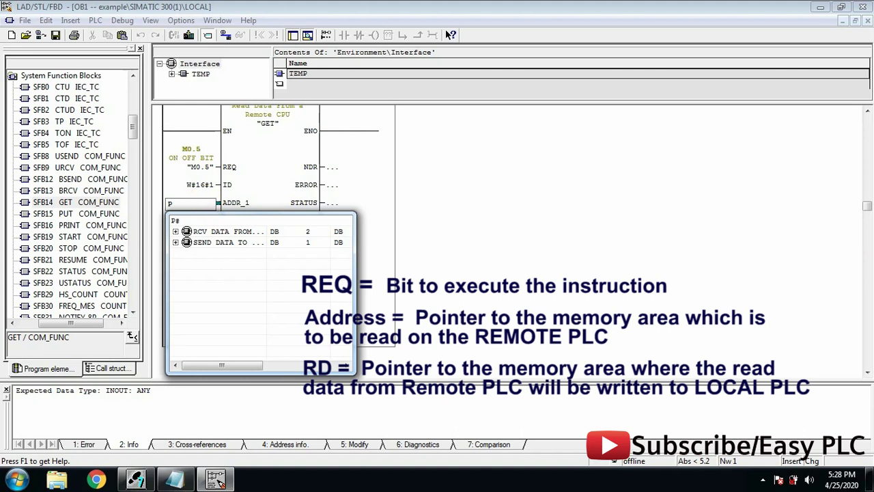
text(DB1.DBX 0.)
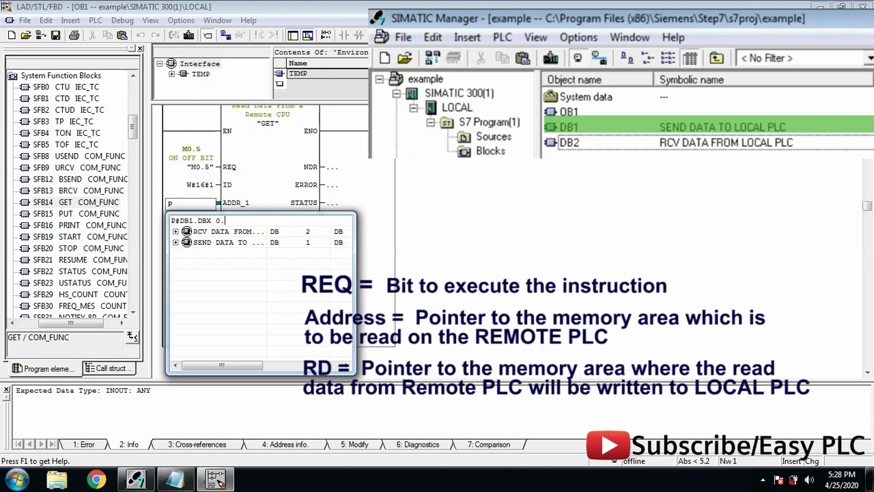
text(0 INT 2)
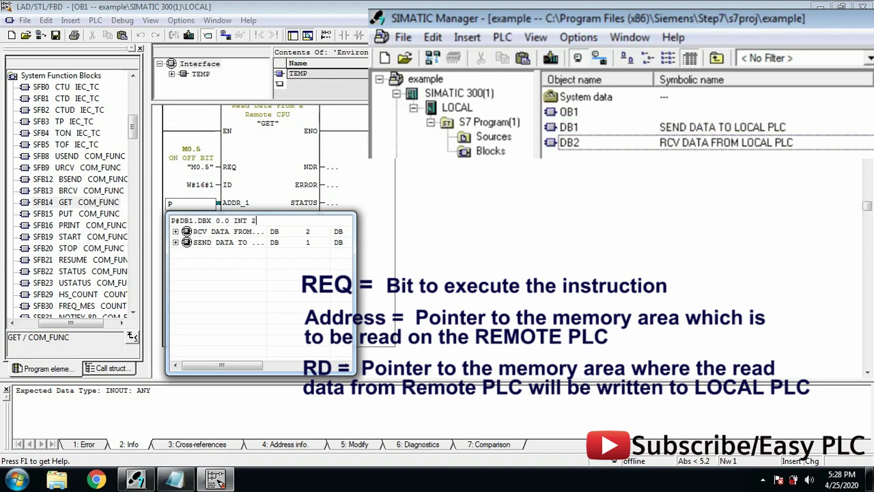
key(Return)
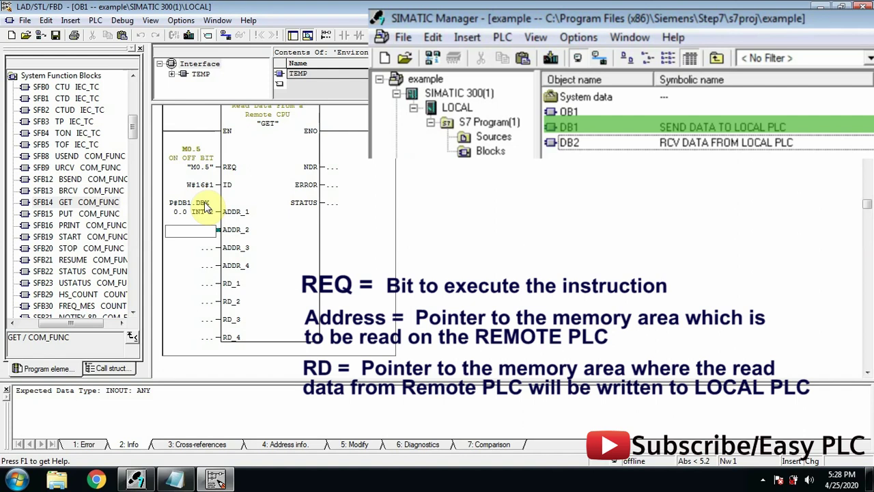
click(388, 240)
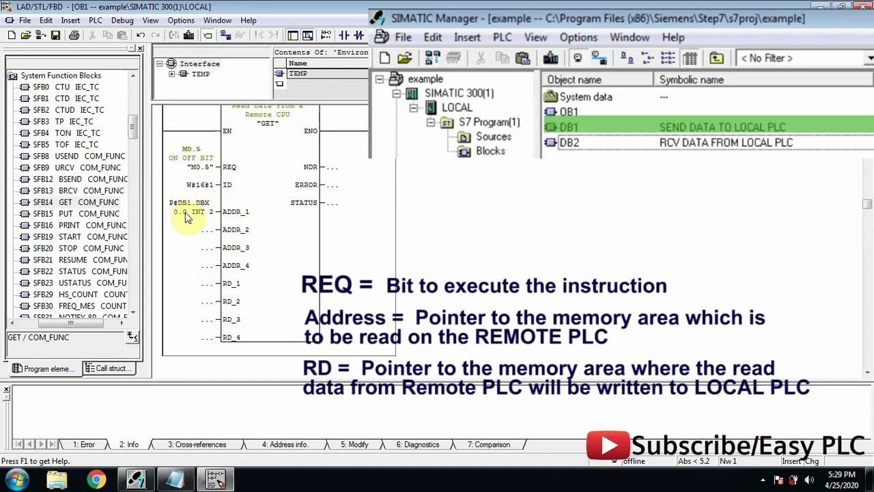
Copy the ADDR_1 pointer of the GET block into its RD_1 input
click(207, 284)
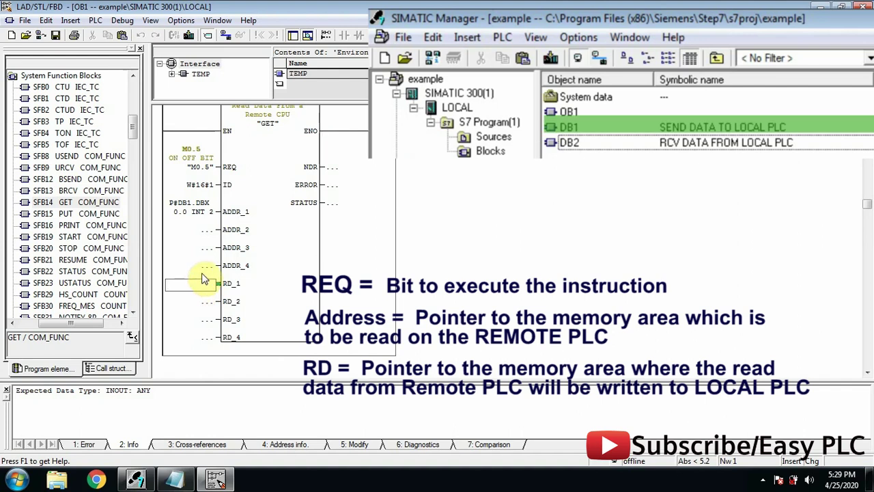
click(197, 211)
right_click(188, 204)
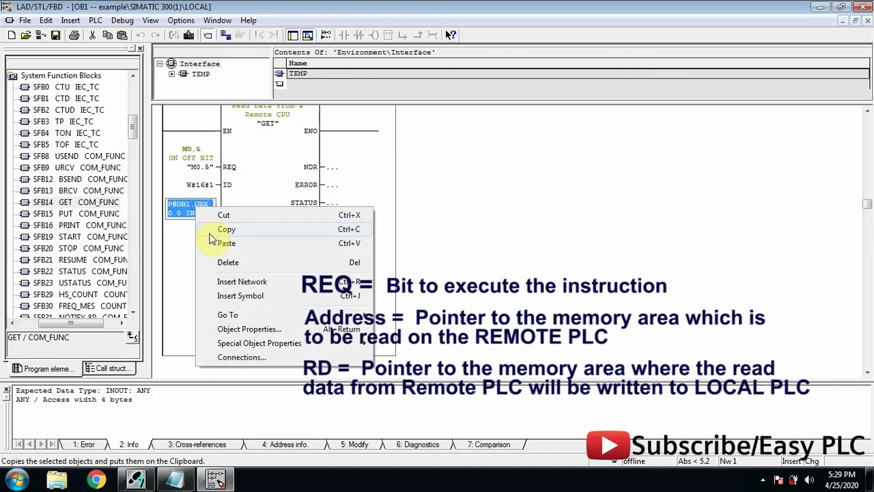
click(209, 229)
click(203, 286)
right_click(203, 285)
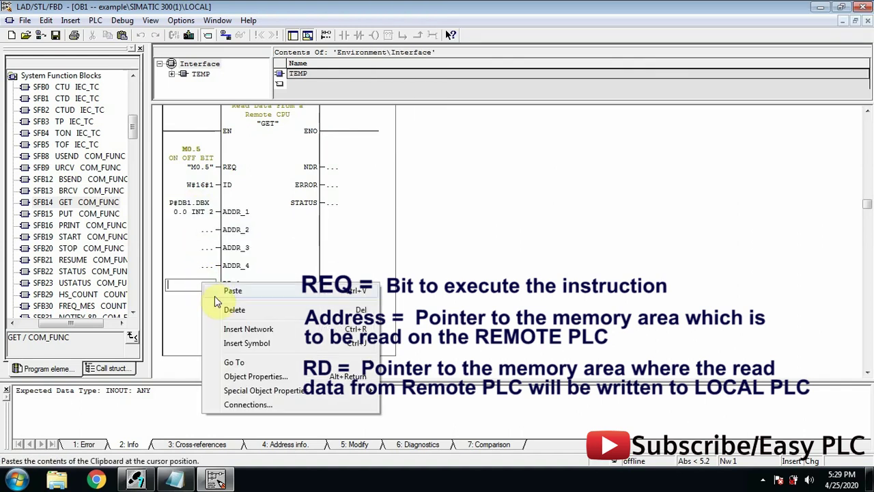
click(232, 291)
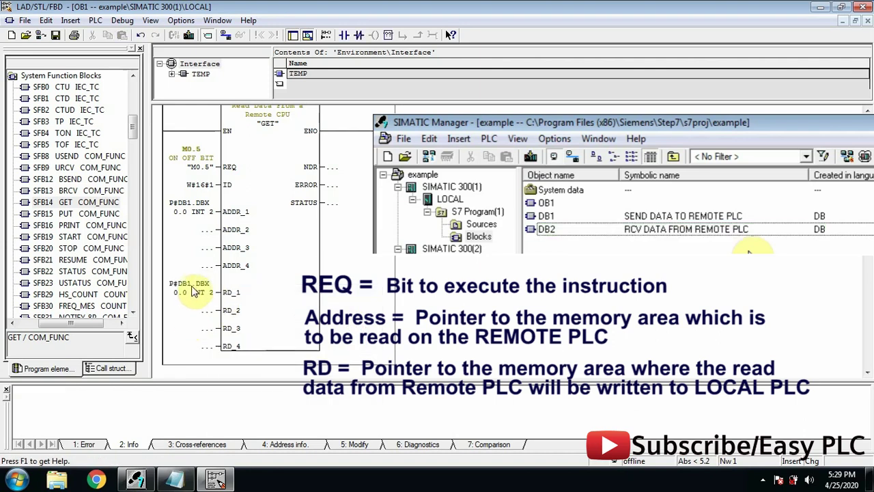
Change the RD_1 pointer of the GET block to P#DB2.DBX 0.0 INT 2
click(194, 286)
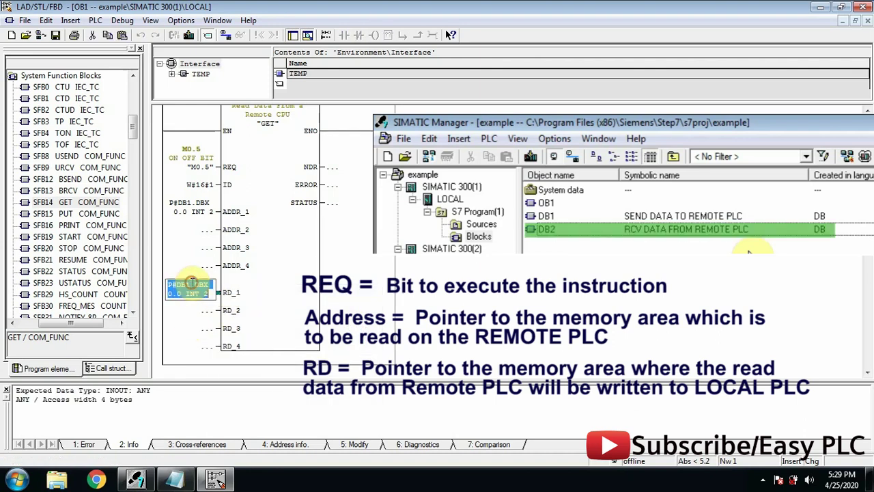
click(194, 289)
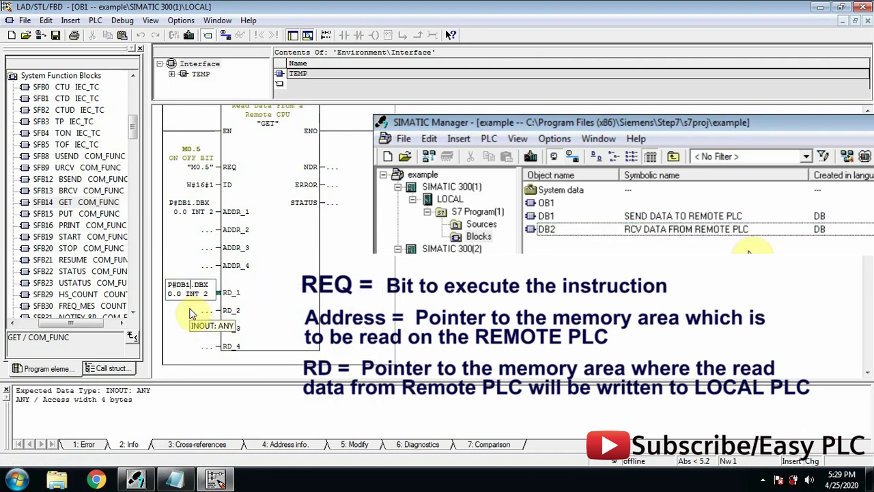
key(BackSpace)
text(2)
key(Return)
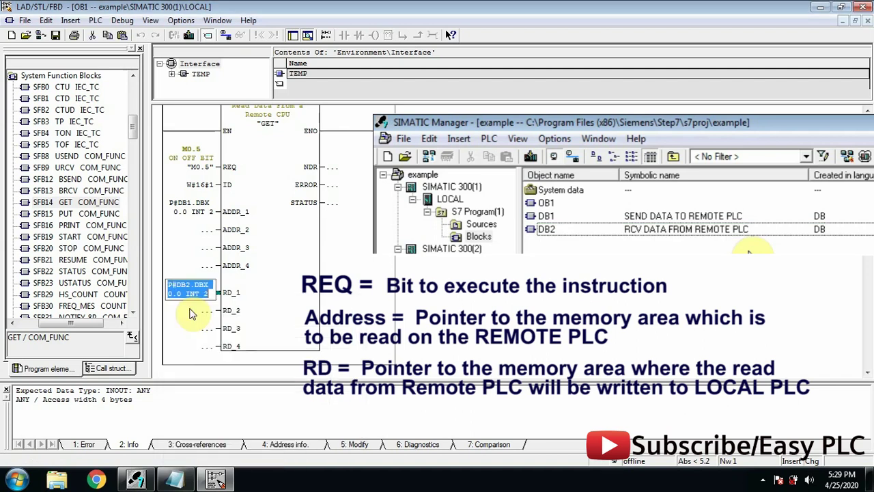
click(591, 330)
scroll(592, 329, up, 1)
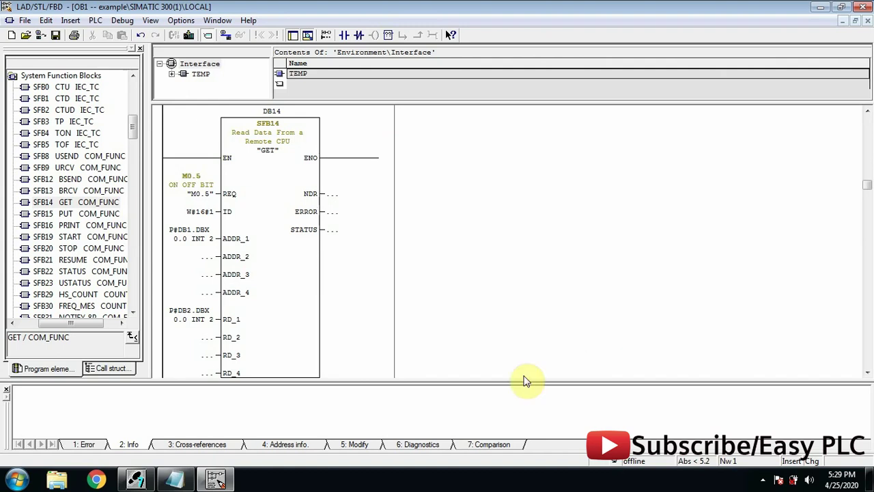
scroll(378, 209, up, 1)
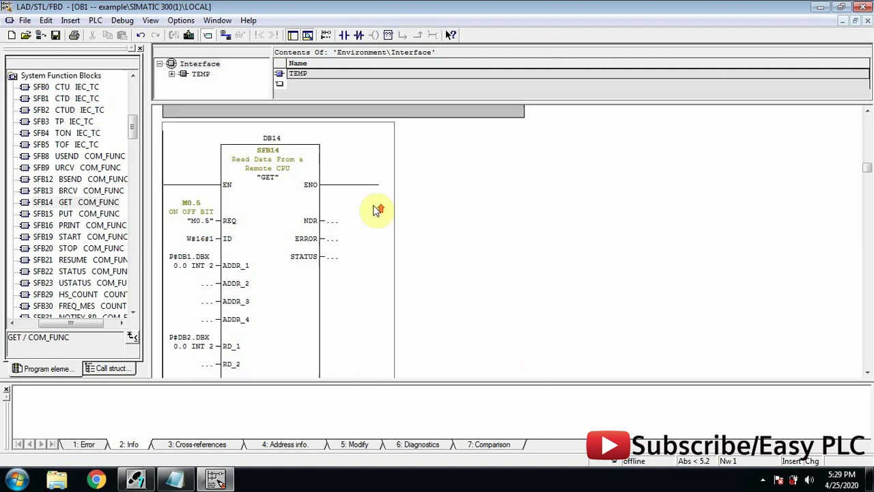
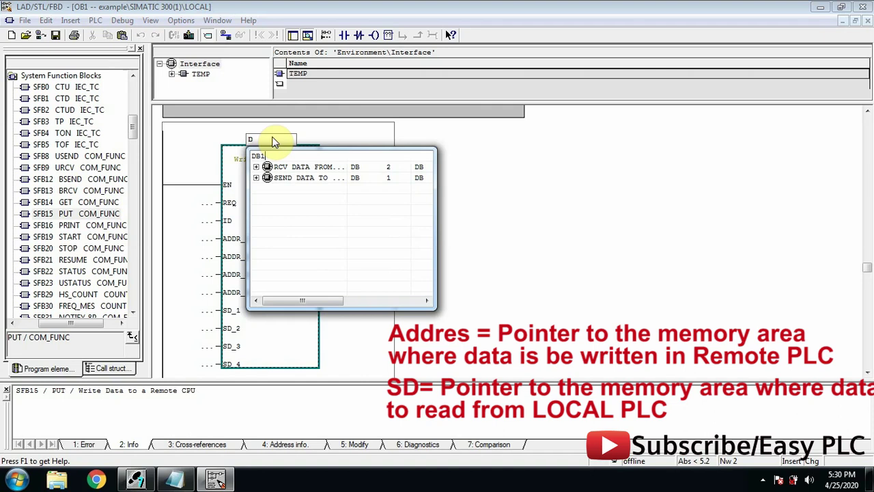
Assign DB15 as the instance data block of the PUT block in Network 2 and generate it
text(5)
key(Return)
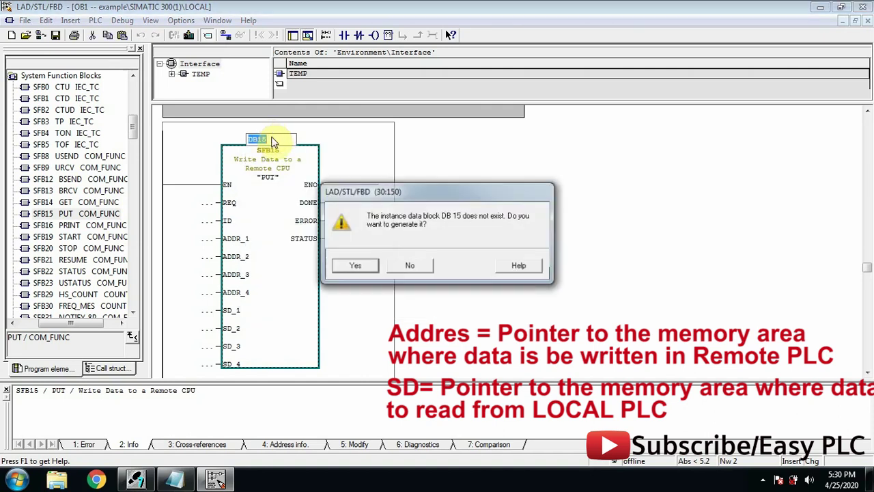
click(342, 266)
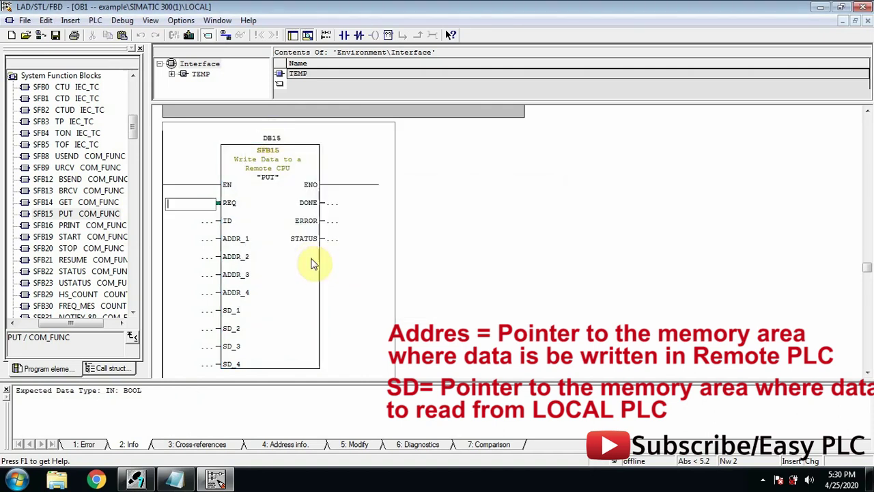
Set the REQ input of the PUT block to M0.5 and its ID input to W#16#1
text(M)
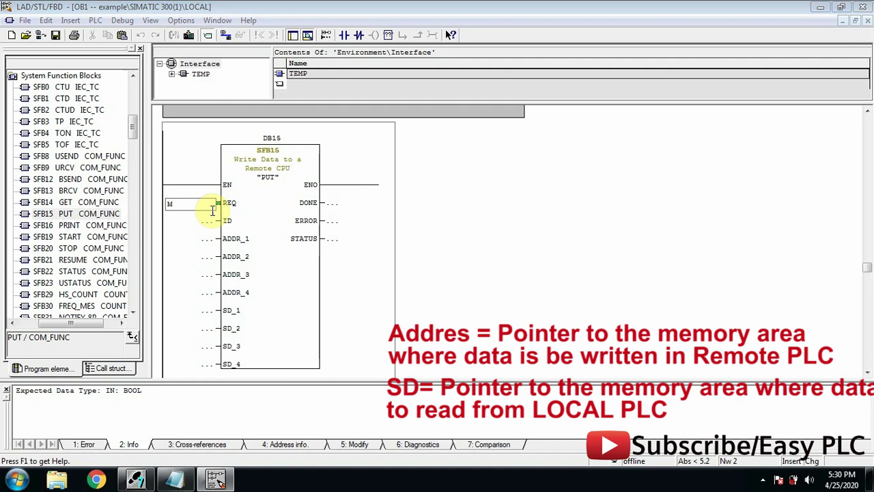
text(0.5)
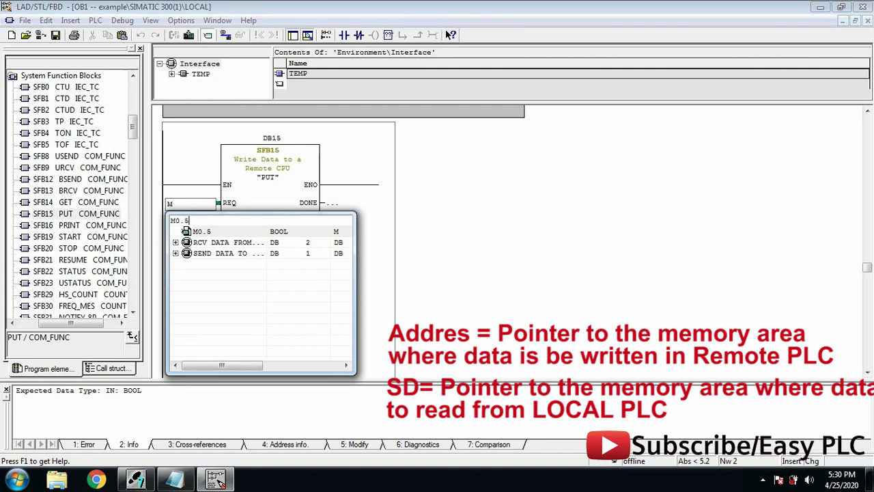
key(Return)
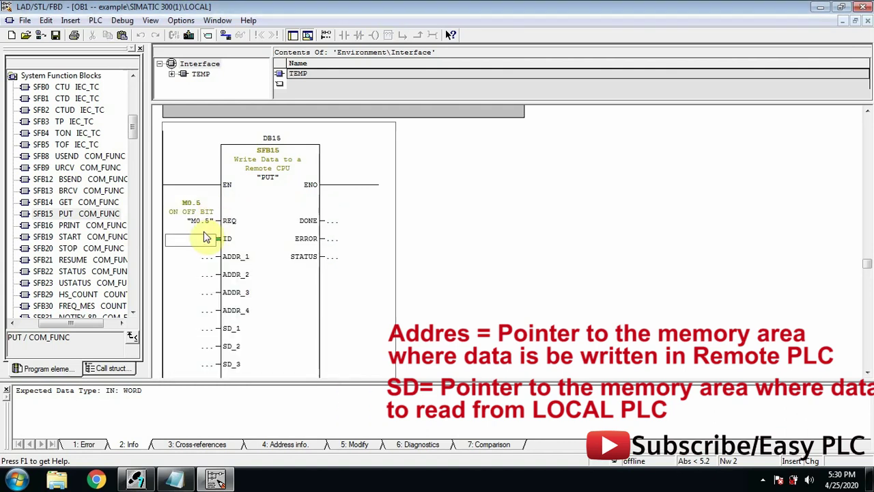
text(W)
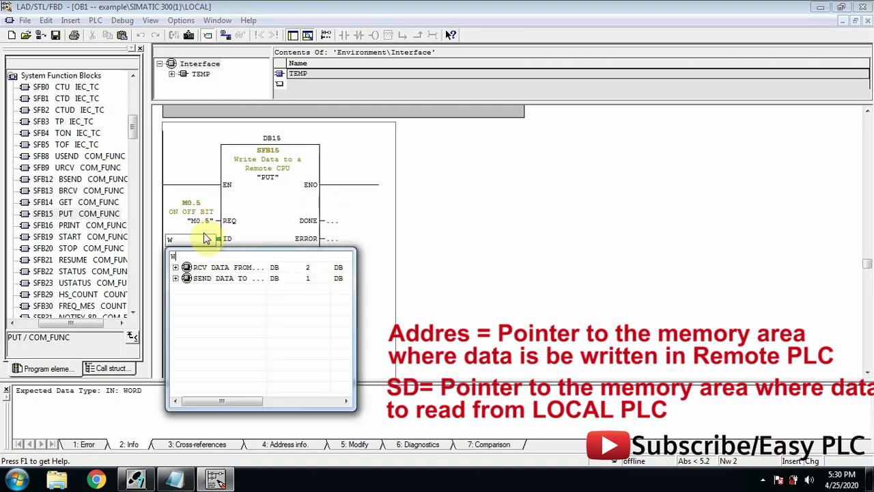
text(#16)
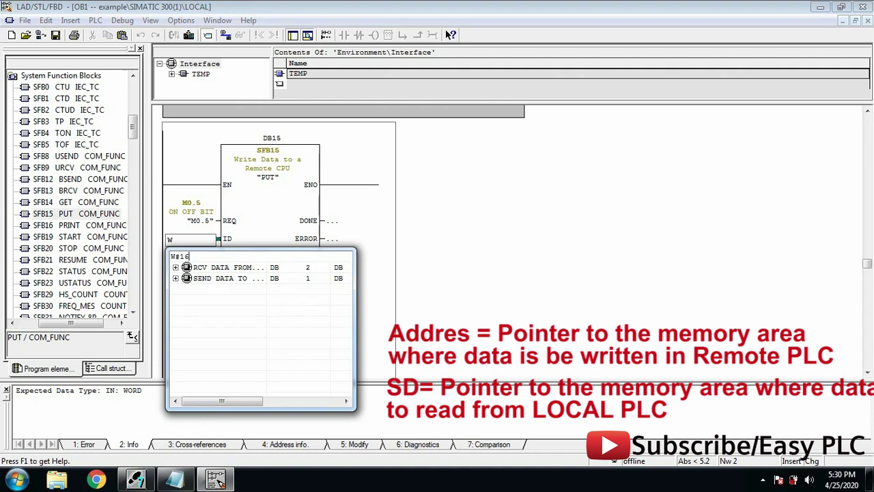
text(#1)
key(Return)
Set the ADDR_1 input of the PUT block to the pointer P#DB2.DBX 0.0 INT 2
click(202, 258)
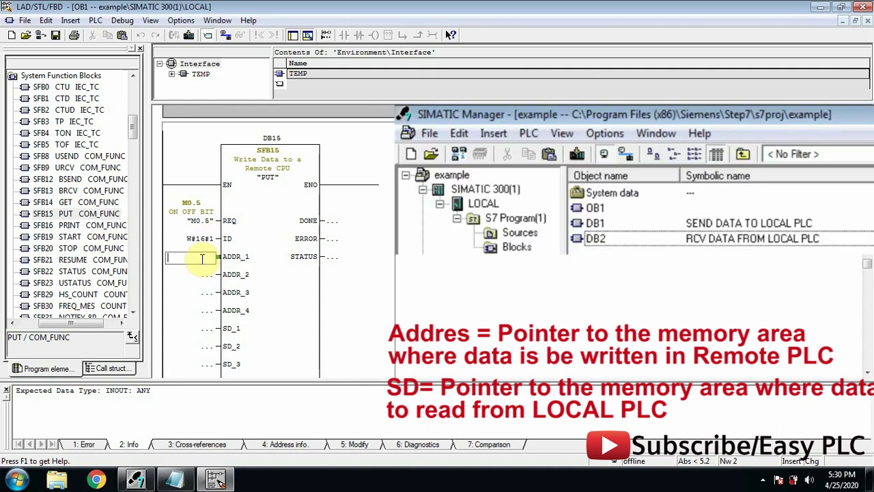
text(P)
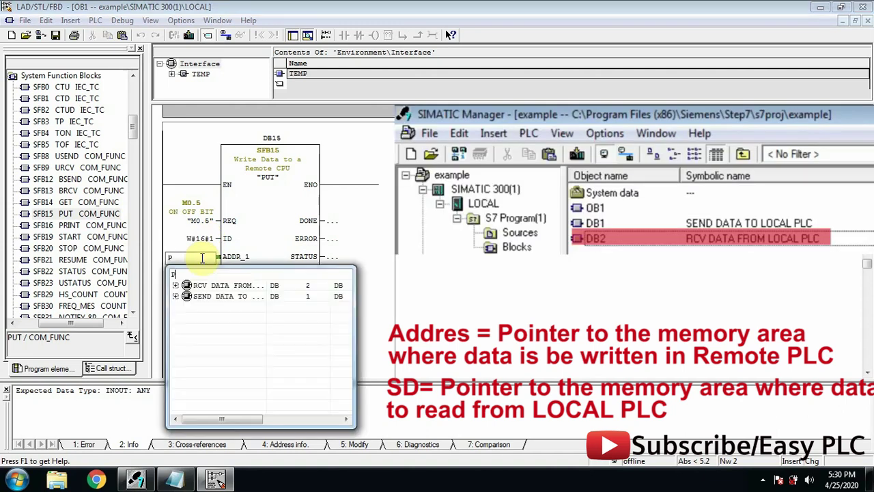
text(#DB)
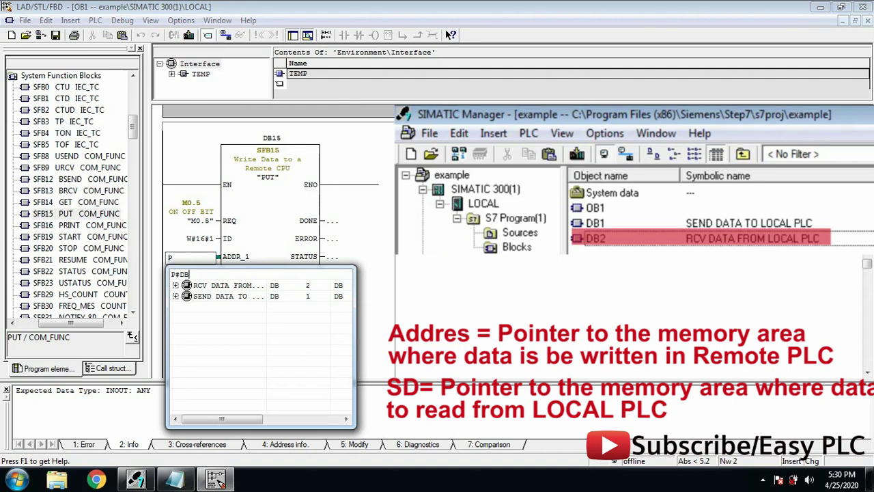
text(2.)
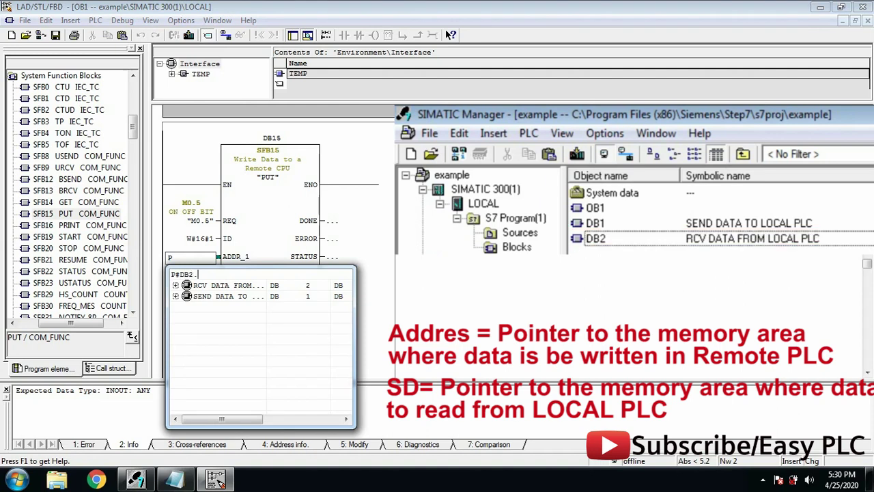
text(DBX 0.0)
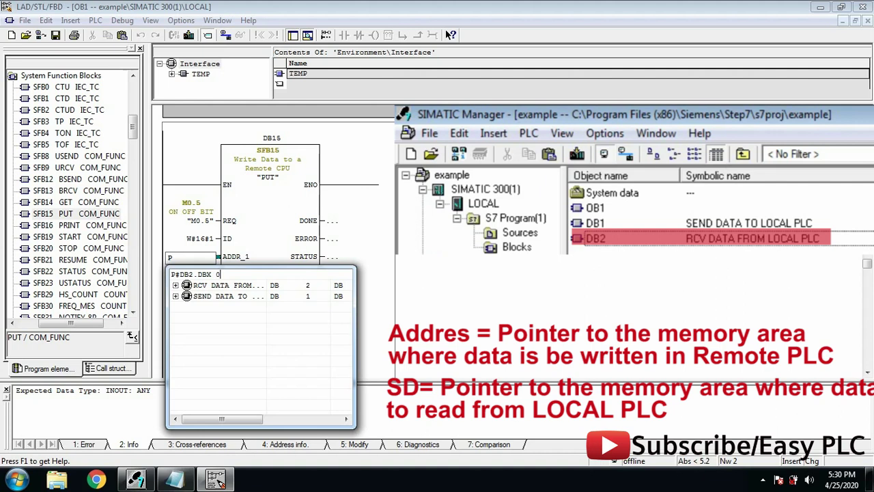
key(BackSpace)
key(BackSpace)
key(BackSpace)
key(BackSpace)
text(0.0)
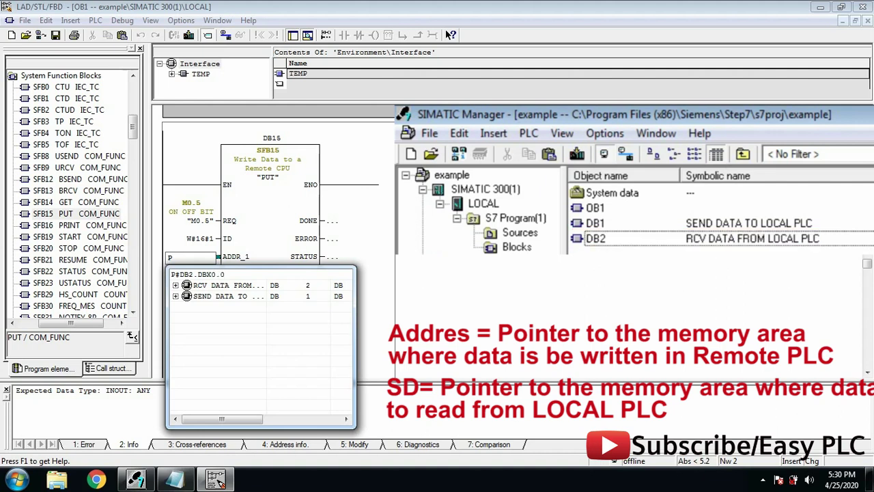
text( INT 2)
key(Return)
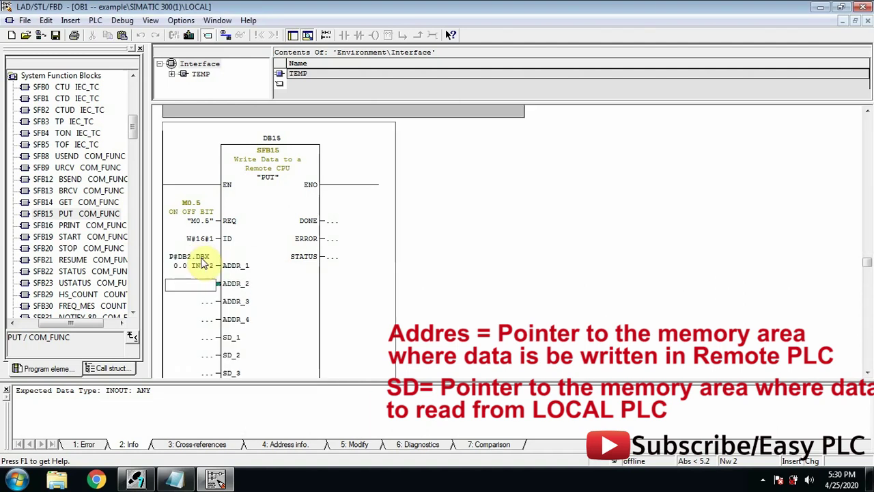
Copy the ADDR_1 pointer of the PUT block into its SD_1 input
click(248, 350)
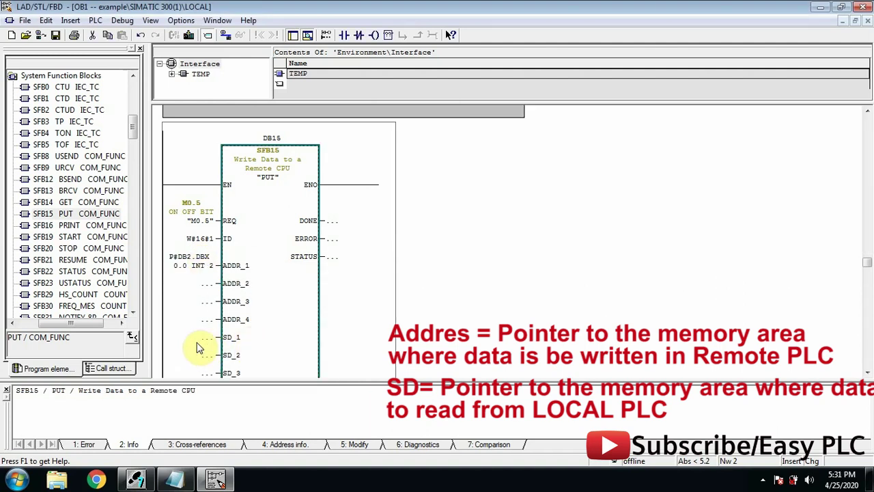
click(195, 261)
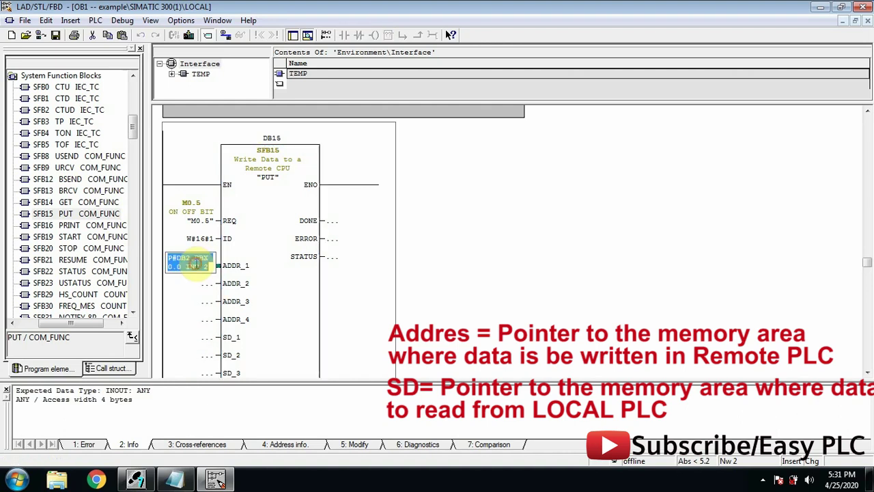
right_click(195, 263)
click(222, 285)
click(195, 337)
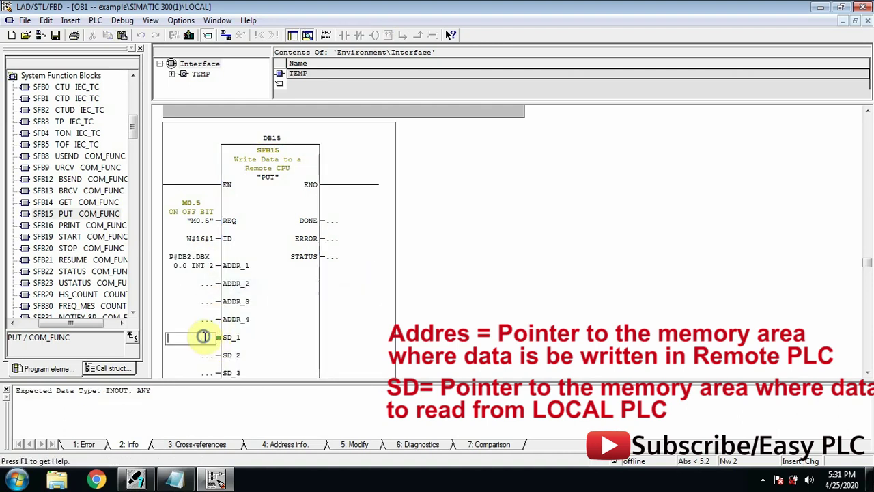
right_click(205, 337)
click(234, 232)
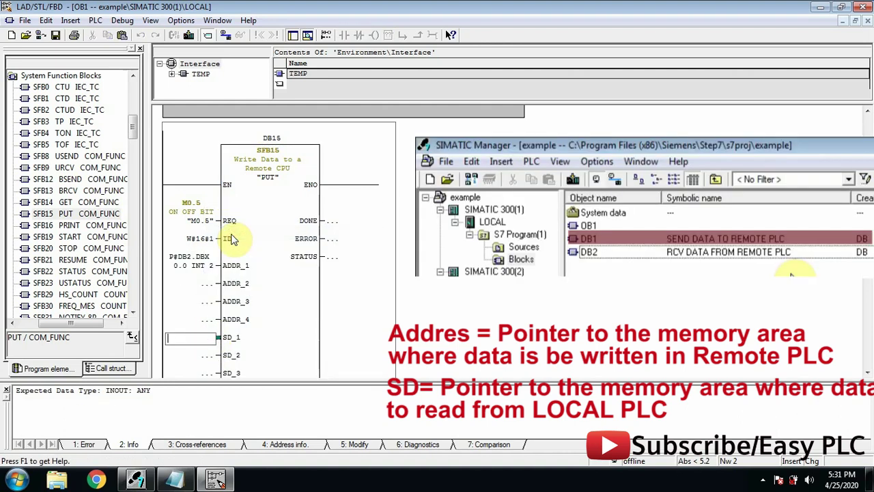
right_click(198, 338)
click(218, 342)
key(Return)
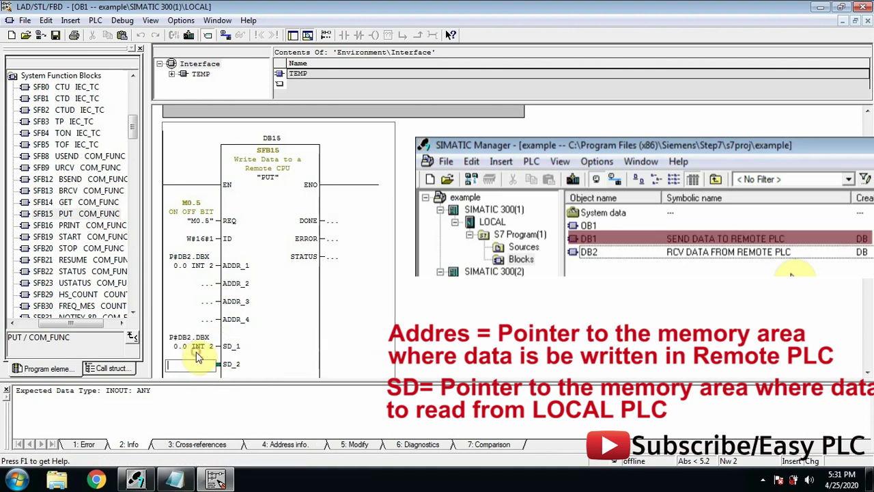
Change the SD_1 pointer of the PUT block to P#DB1.DBX 0.0 INT 2
click(189, 346)
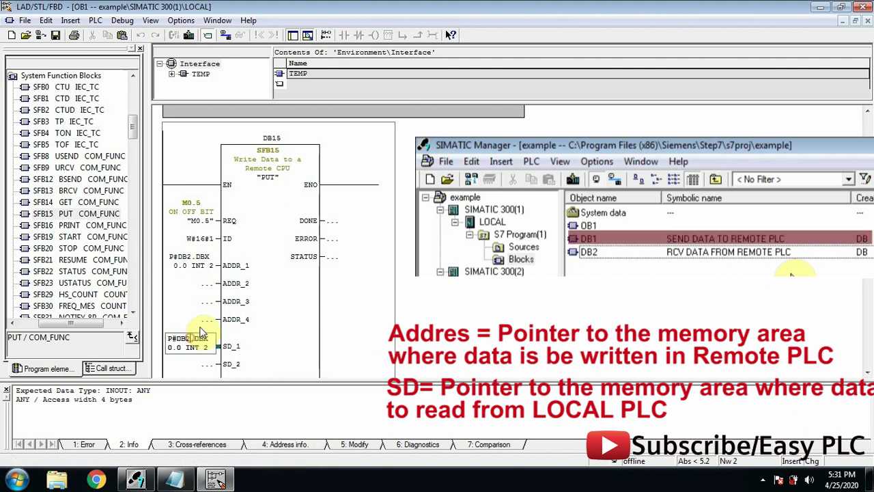
click(201, 331)
key(BackSpace)
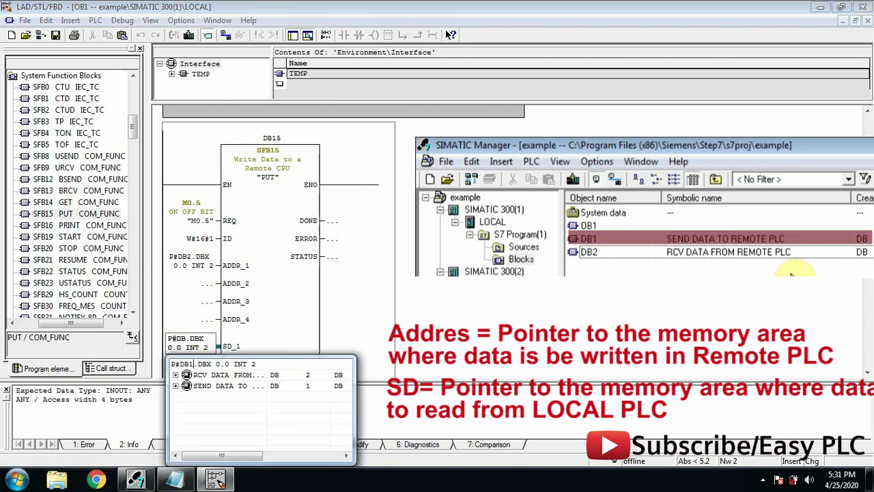
text(1)
key(Return)
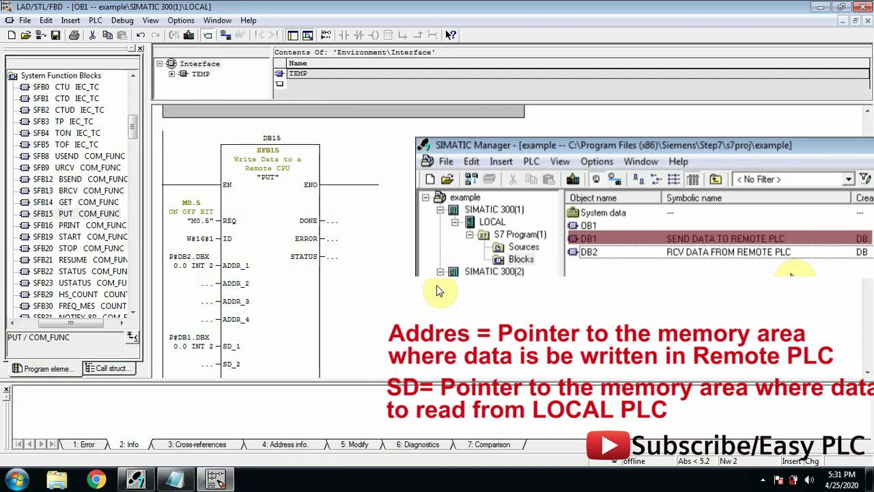
Review the PUT and GET networks, then save OB1 and close the block editor
scroll(436, 285, down, 1)
scroll(440, 289, up, 2)
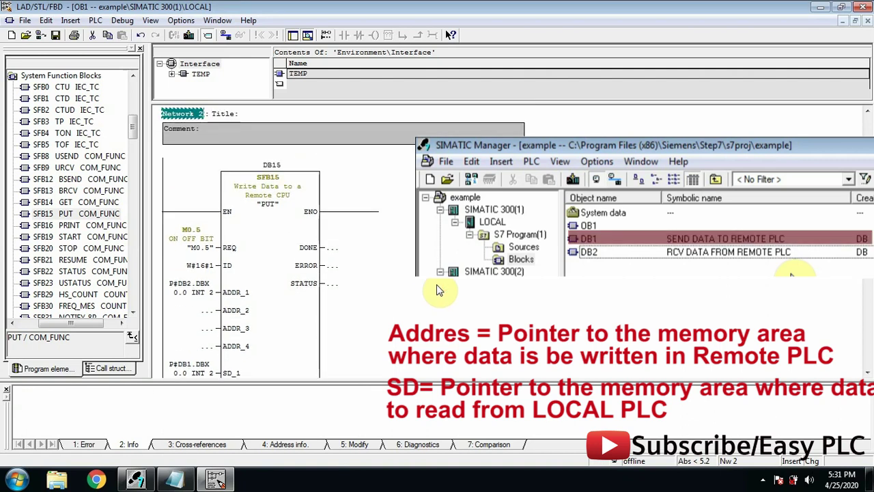
scroll(441, 289, down, 1)
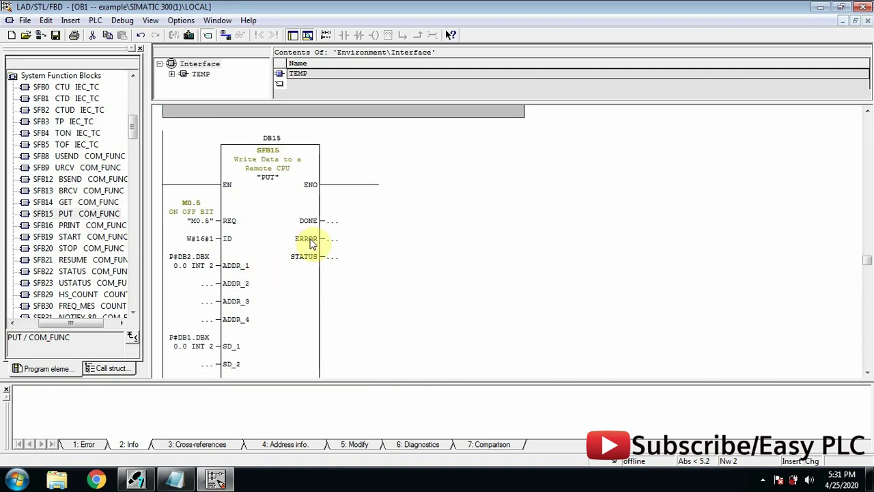
scroll(315, 240, up, 5)
scroll(312, 241, up, 10)
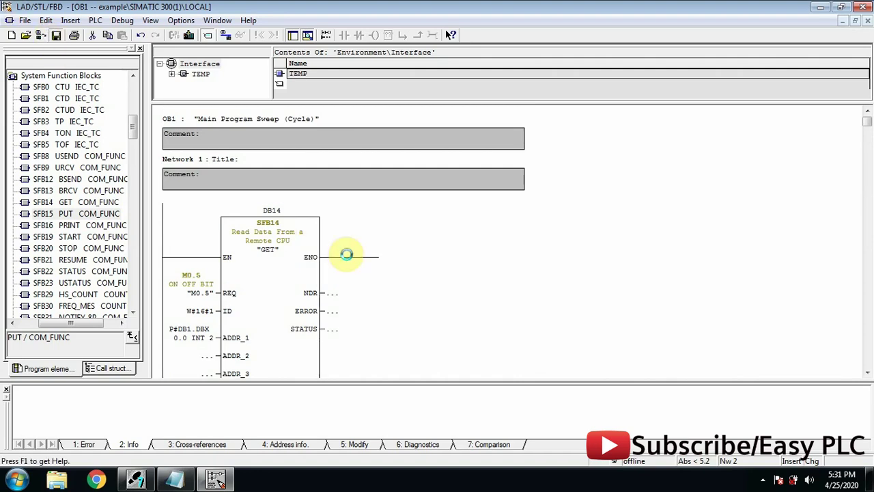
key(ctrl+s)
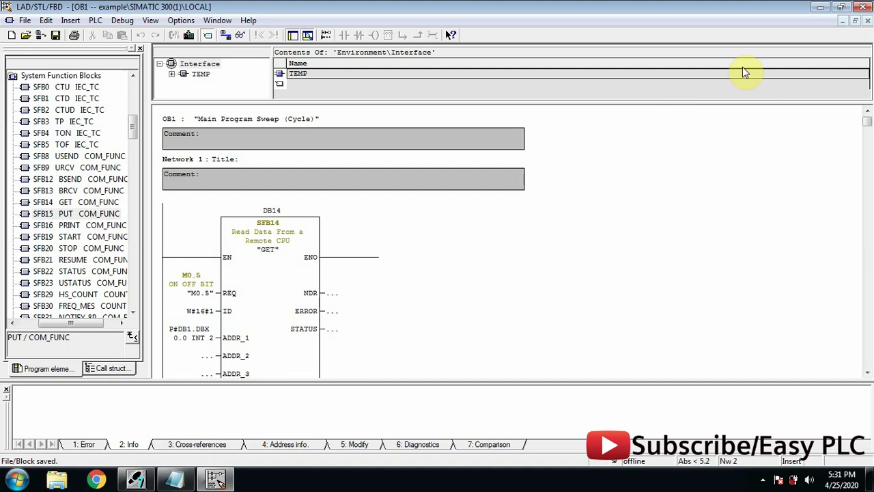
click(862, 6)
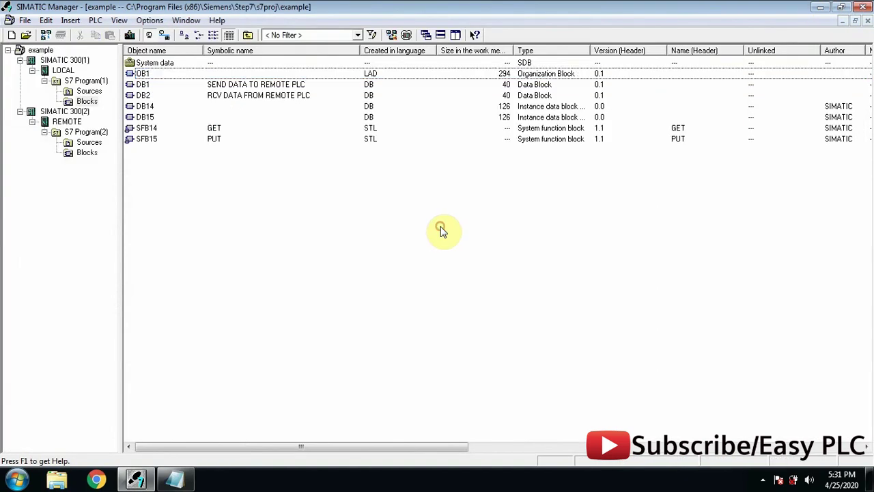
Insert a variable table with the symbolic name LOCAL into the LOCAL station's blocks
right_click(160, 175)
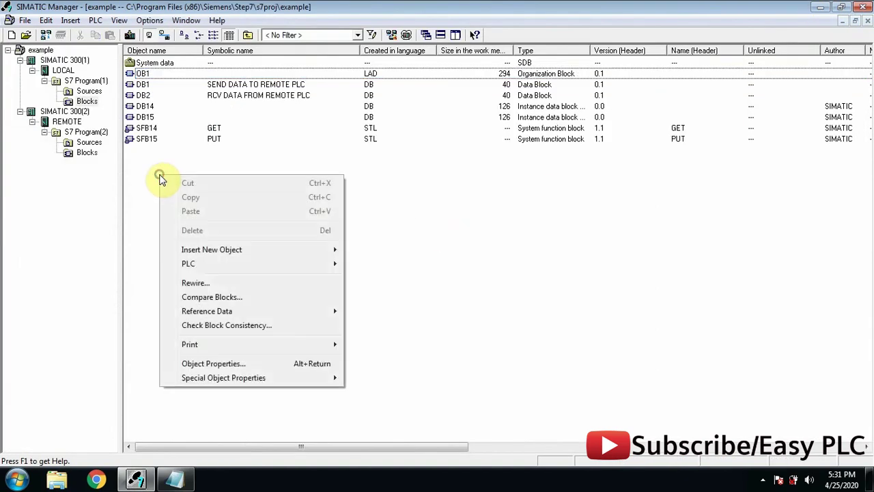
mouse_move(217, 268)
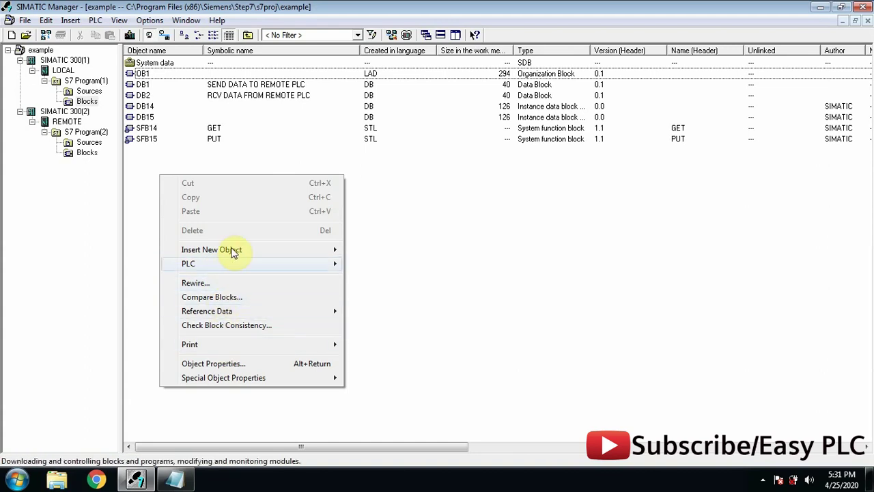
mouse_move(231, 250)
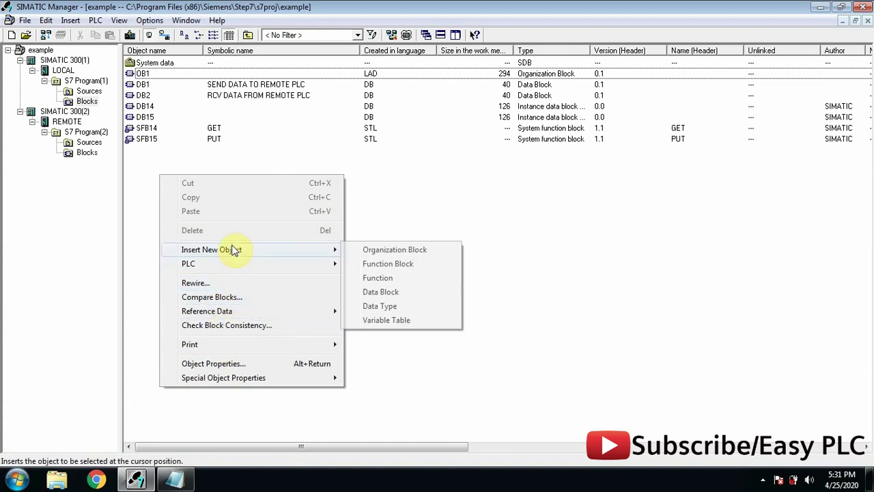
click(385, 320)
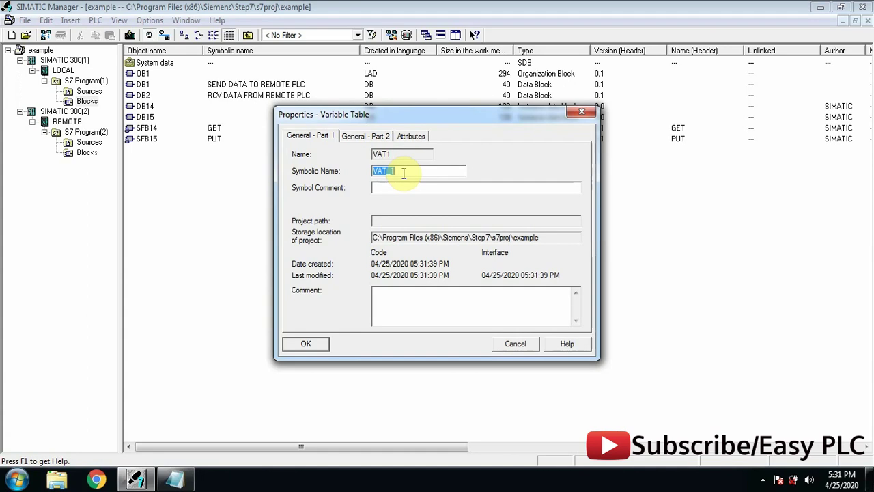
text(LOCAL)
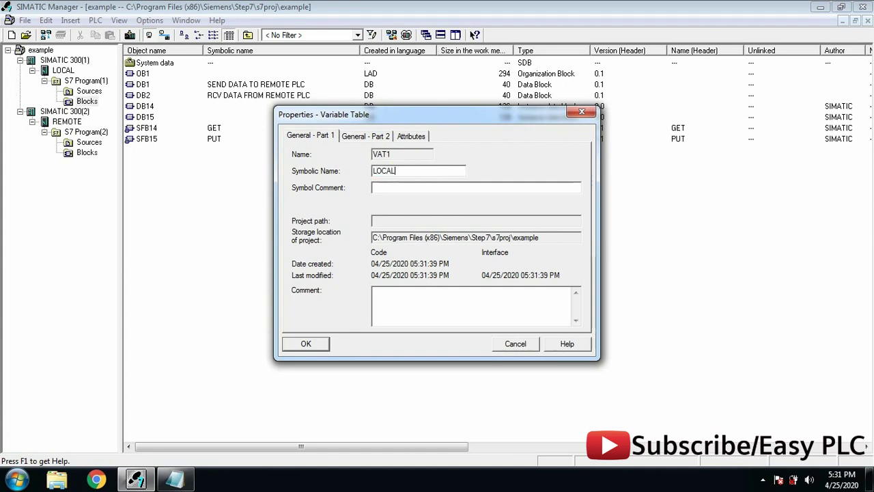
click(327, 352)
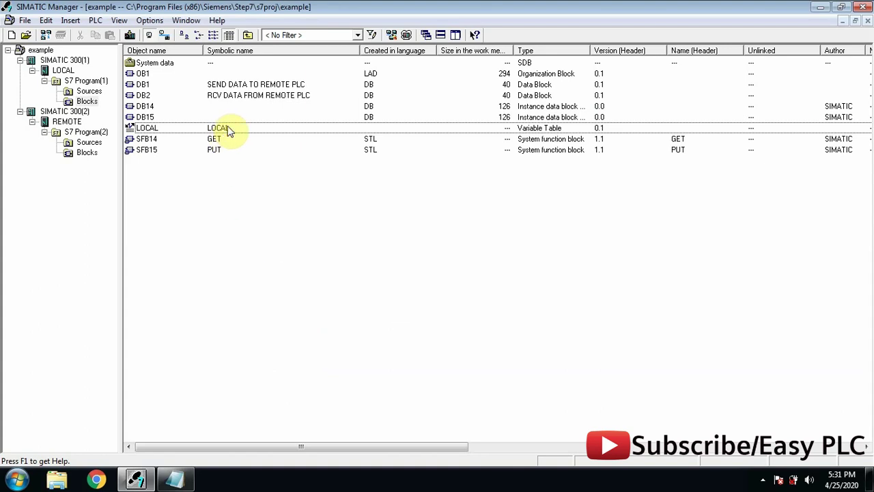
Open the LOCAL variable table and enter the comment line //SEND DATA TO REMOTE PLC in row 1
double_click(221, 129)
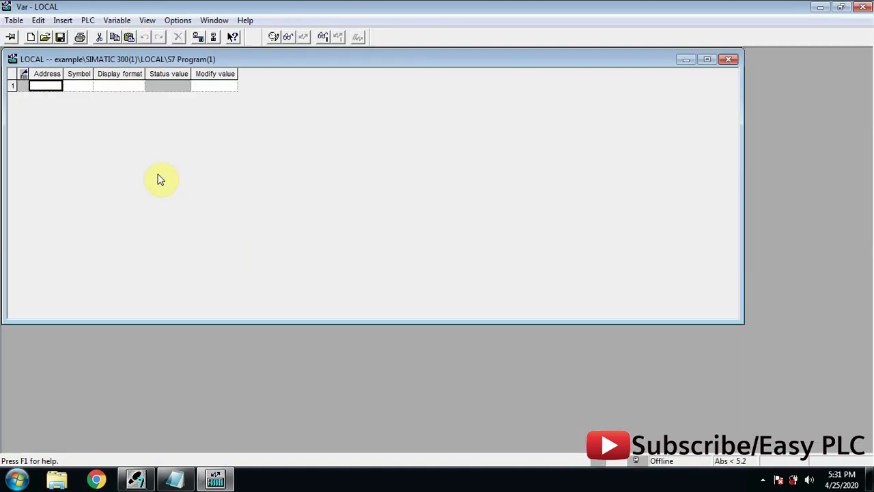
text(//)
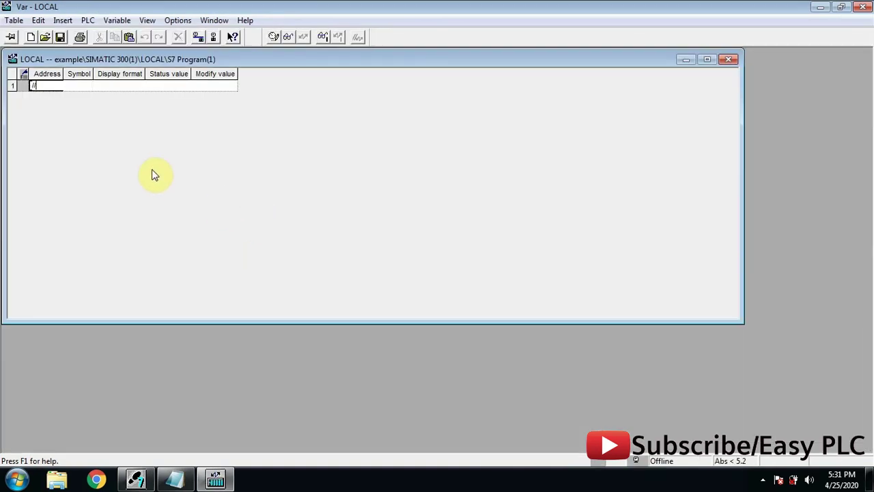
text(SEND DATA TO REMOT)
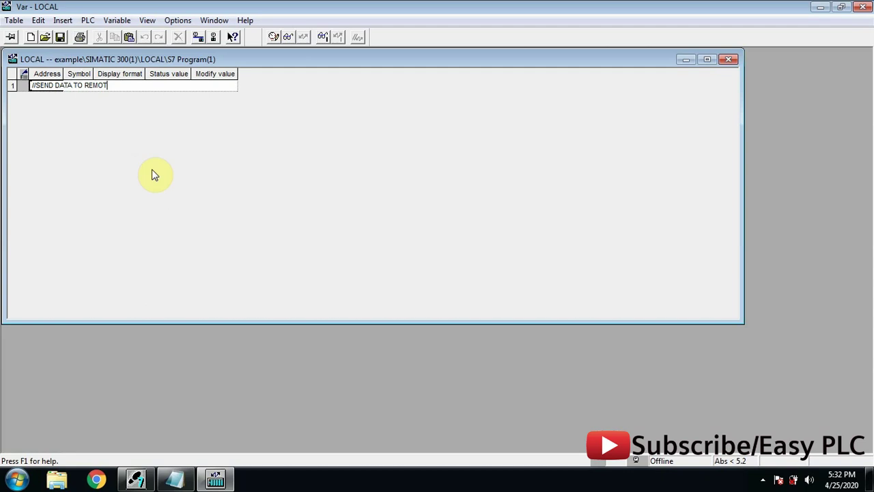
text(E PLC)
key(Return)
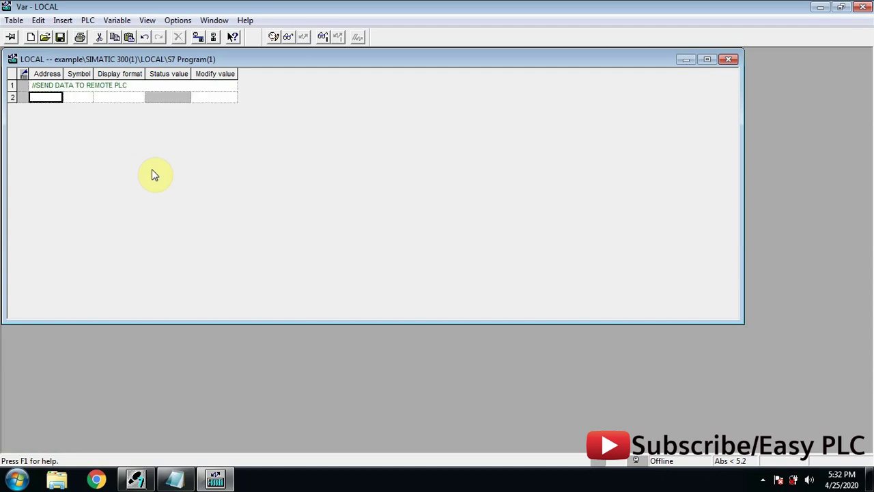
Enter the address DB1.DBX 0 in row 2 of the LOCAL variable table and widen the Address column
key(alt+Tab)
text(D)
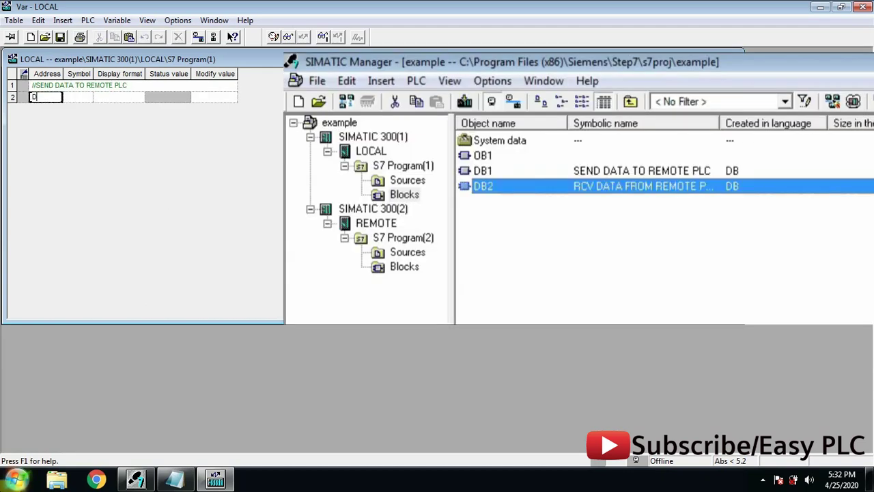
text(B1.D)
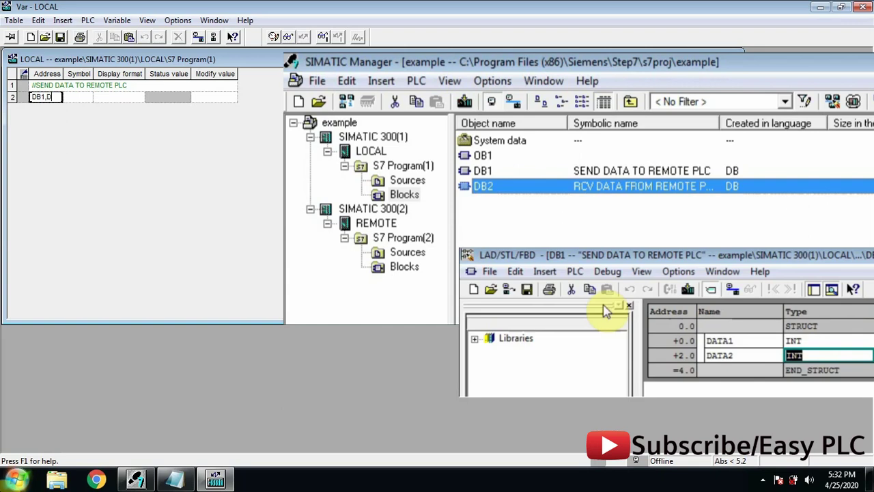
text(B)
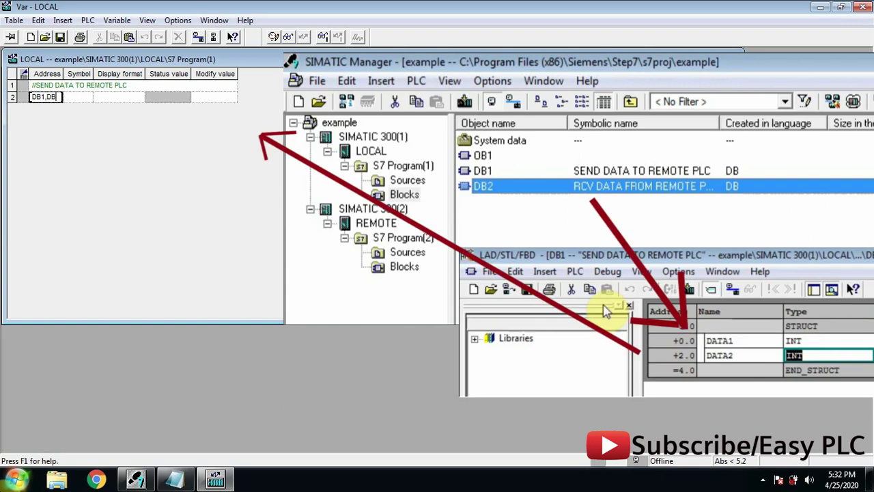
text(X)
key(BackSpace)
key(BackSpace)
key(BackSpace)
key(BackSpace)
text(.)
text(DBX)
text( 0)
key(Return)
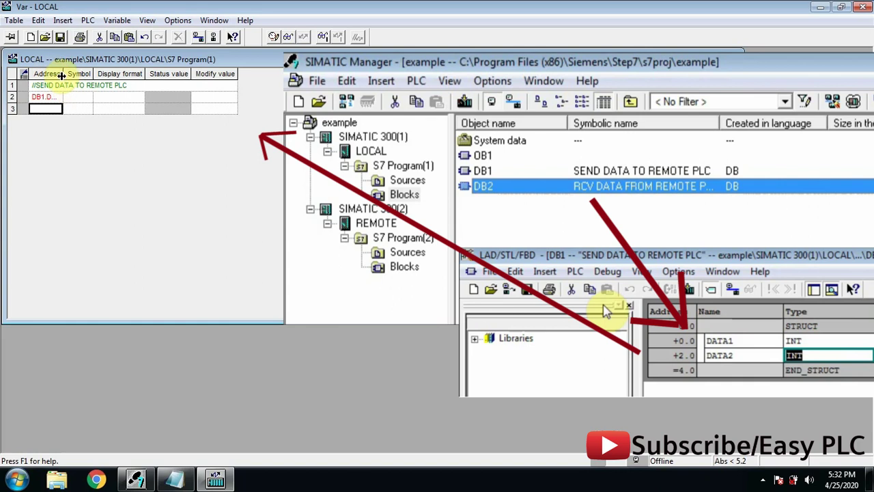
drag(62, 74, 81, 74)
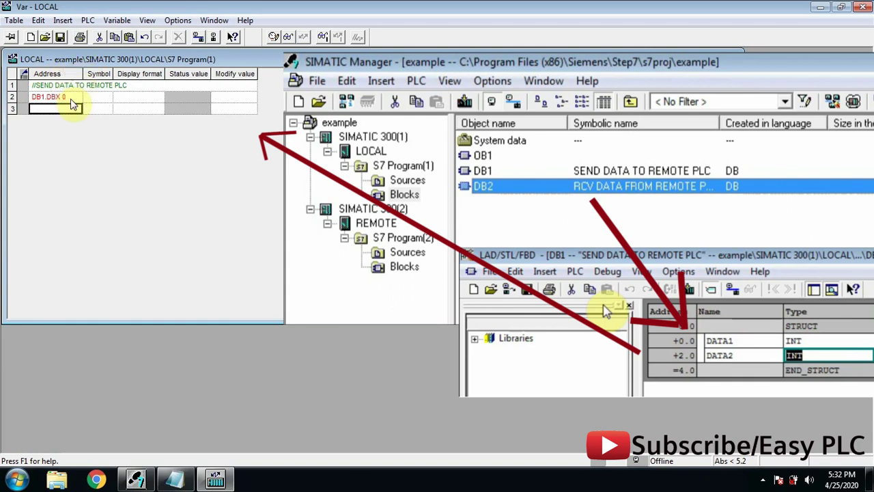
Change the row 2 address in the LOCAL variable table to DB1.DBW 0 and widen the Symbol column
click(58, 97)
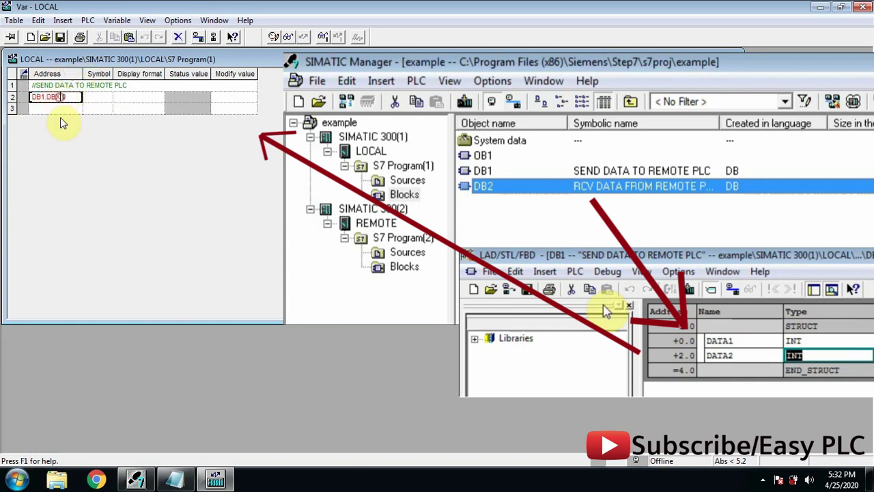
key(BackSpace)
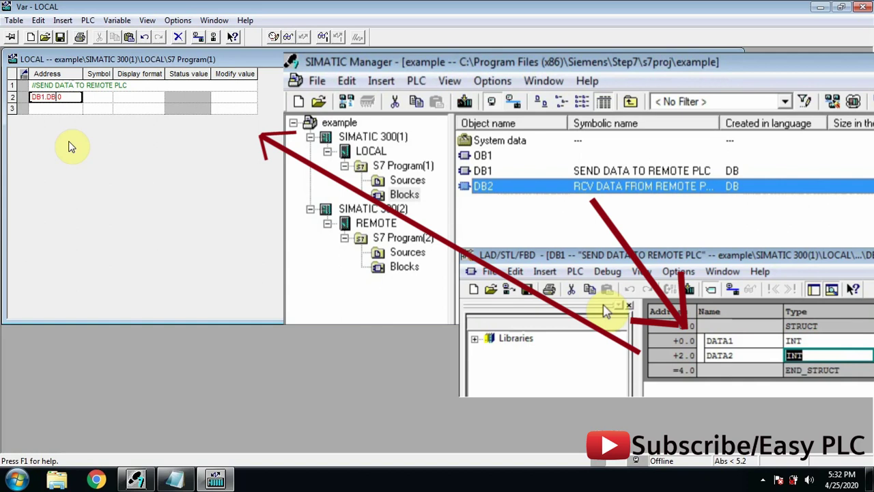
text(W)
key(Return)
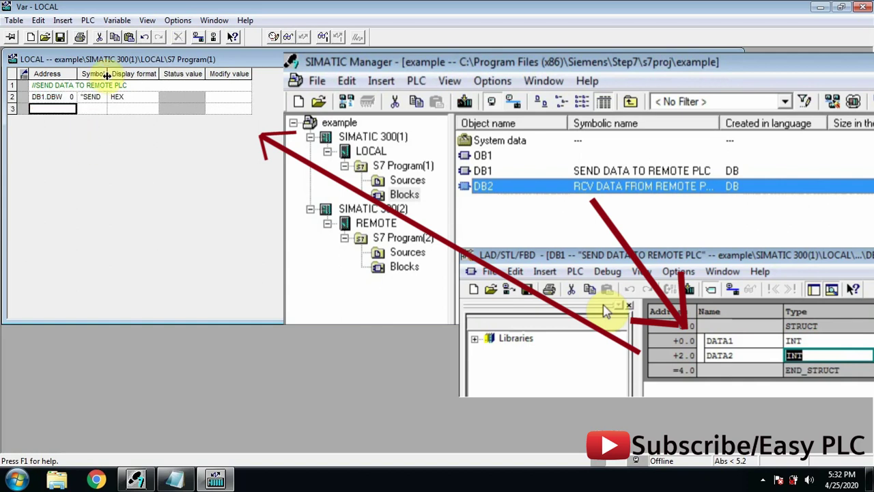
drag(107, 73, 205, 73)
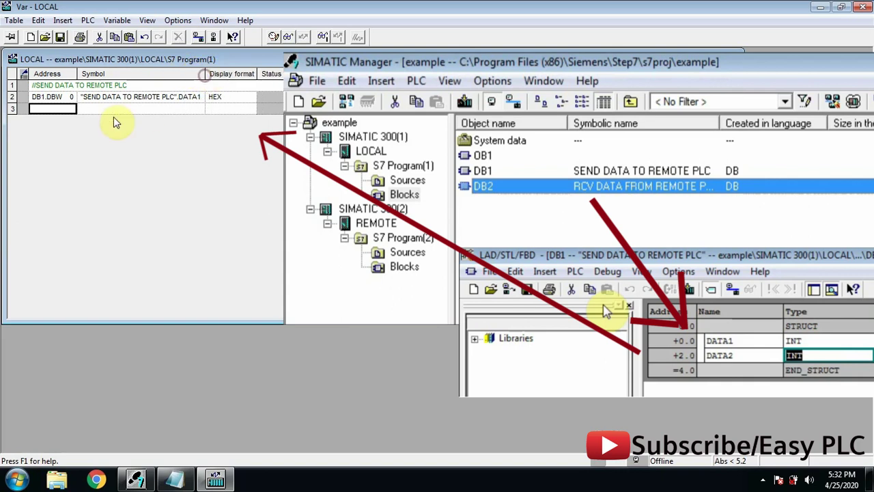
Copy the row 2 address into row 3 of the LOCAL variable table and change it to DB1.DBW 2
click(59, 99)
right_click(60, 98)
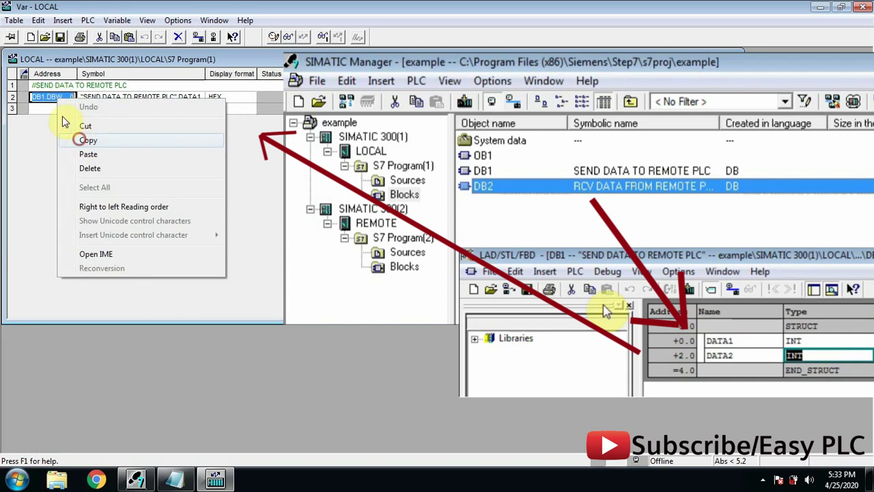
click(81, 140)
click(62, 108)
right_click(61, 108)
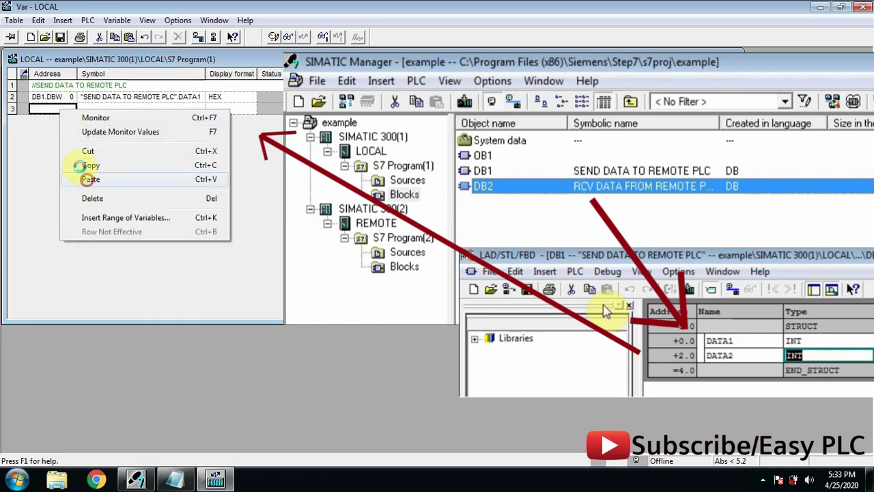
click(89, 179)
click(66, 109)
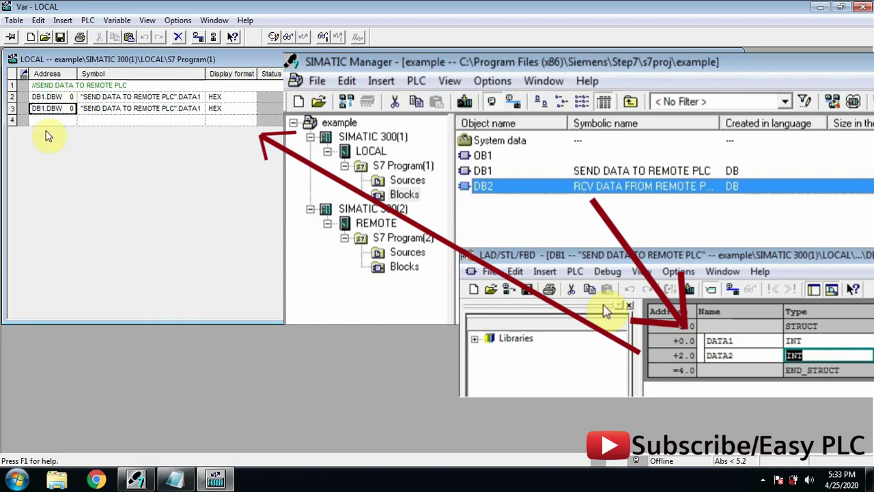
key(BackSpace)
text(2)
key(Return)
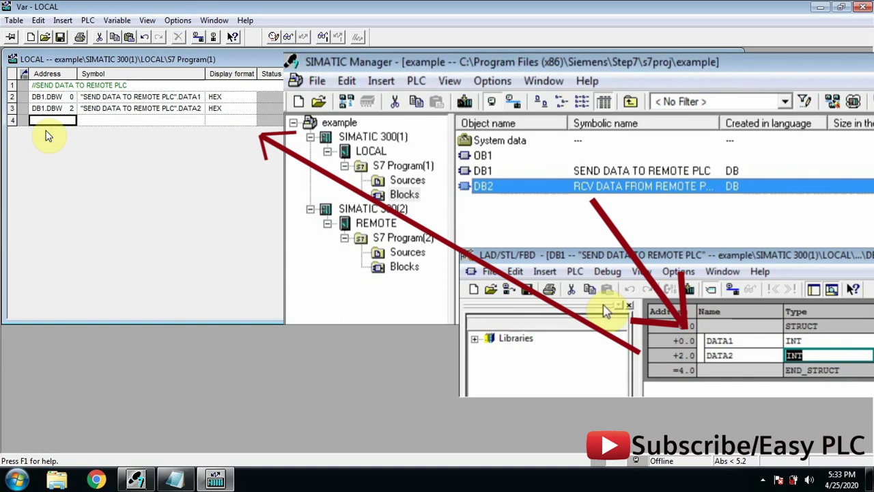
Enter the comment line //RECIEVE DATA FROM LOCAL PLC in row 4 of the LOCAL variable table
text(/)
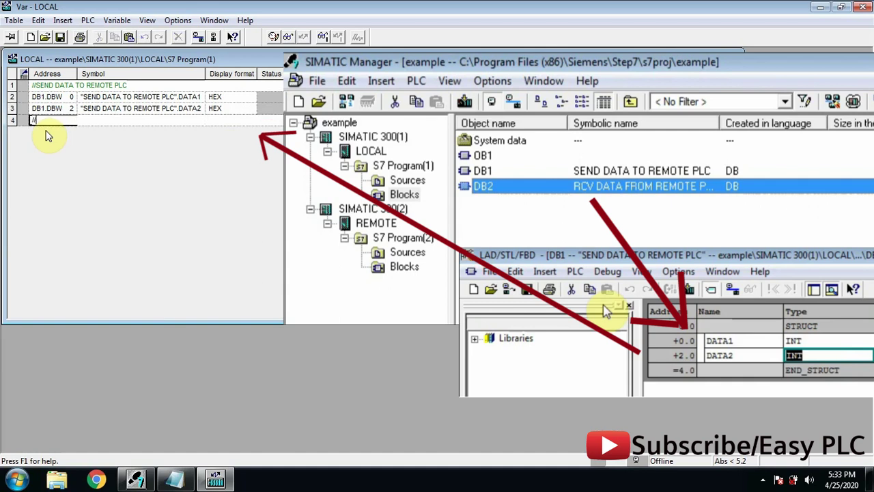
text(/RE)
key(BackSpace)
text(ECIEVE DATA FROM LOCAL )
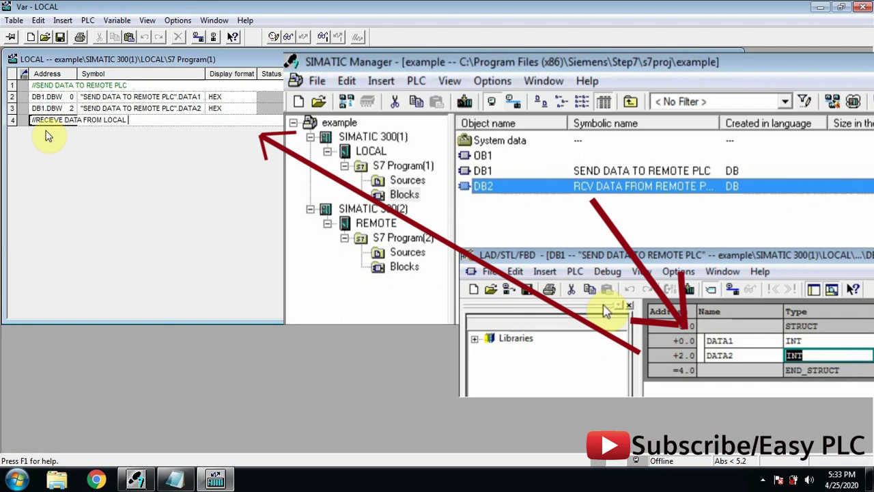
text(PLC)
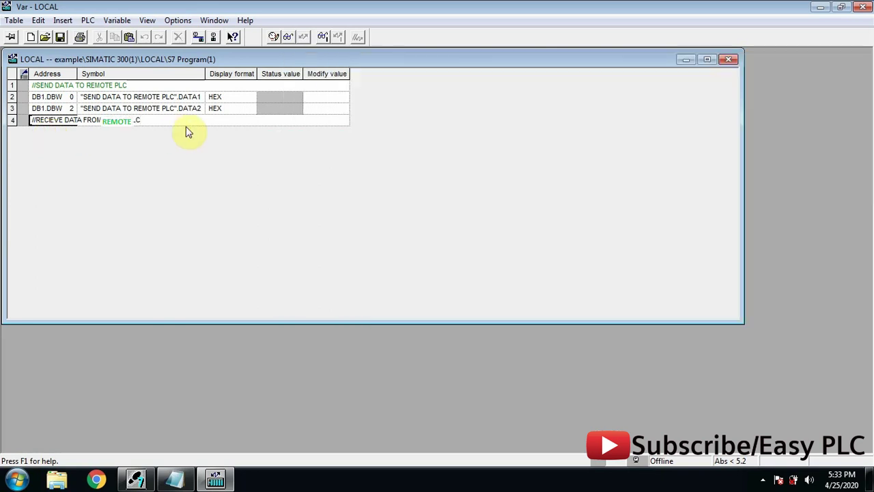
key(Return)
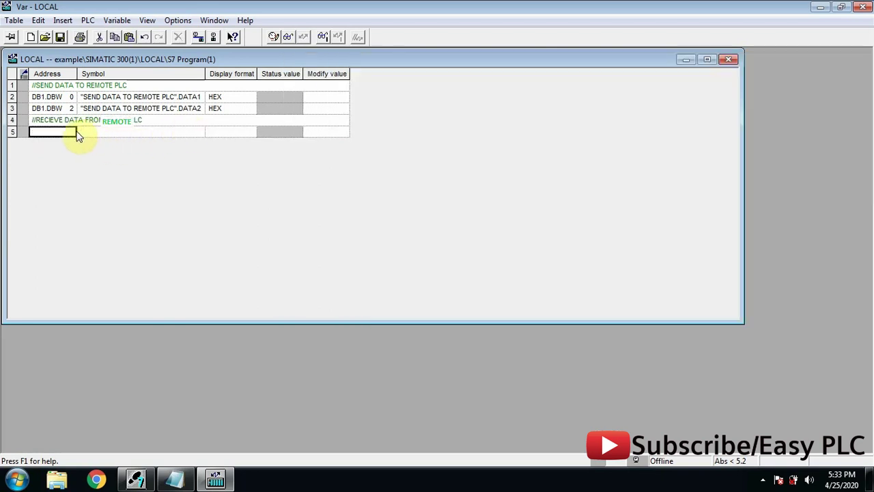
Enter the addresses DB2.DBW 0 in row 5 and DB2.DBW 2 in row 6, then save the LOCAL variable table
text(DB2)
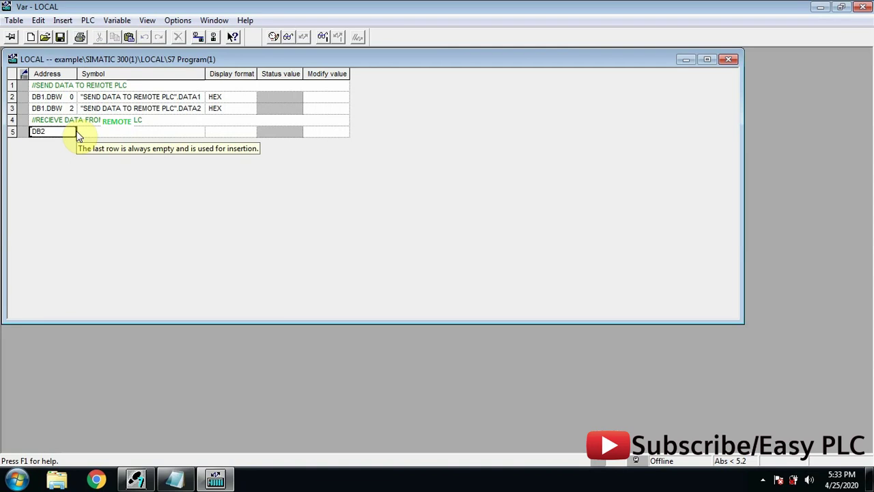
text(.DBW 0)
key(Return)
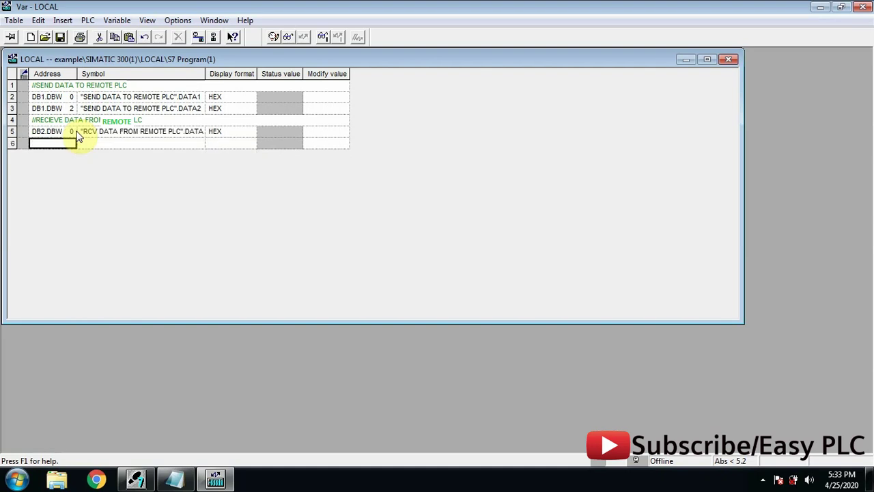
text(DB2)
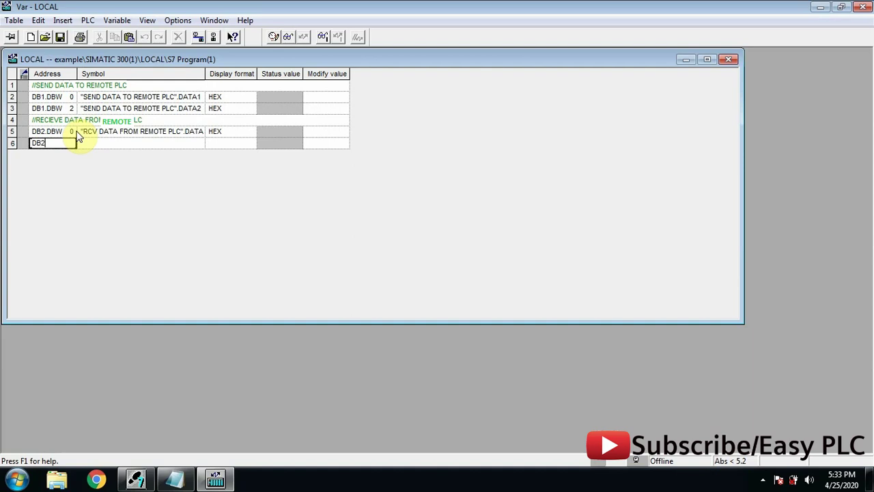
text(.DBW    2)
key(Return)
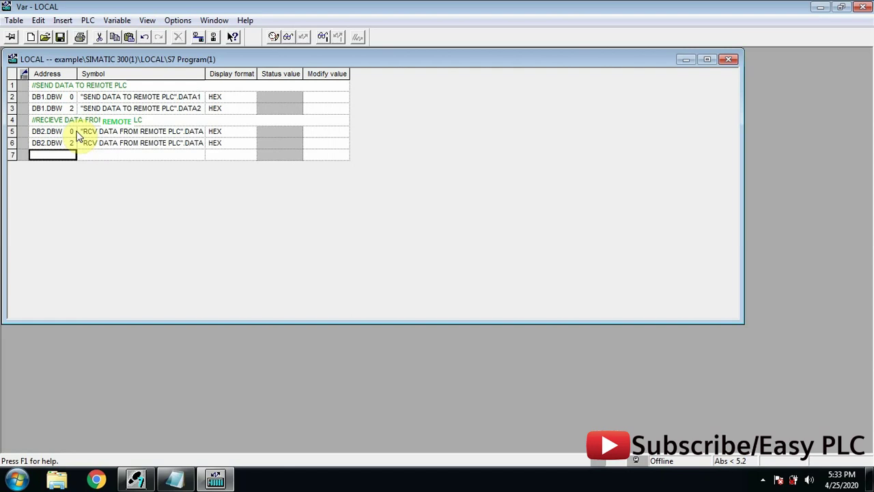
click(59, 37)
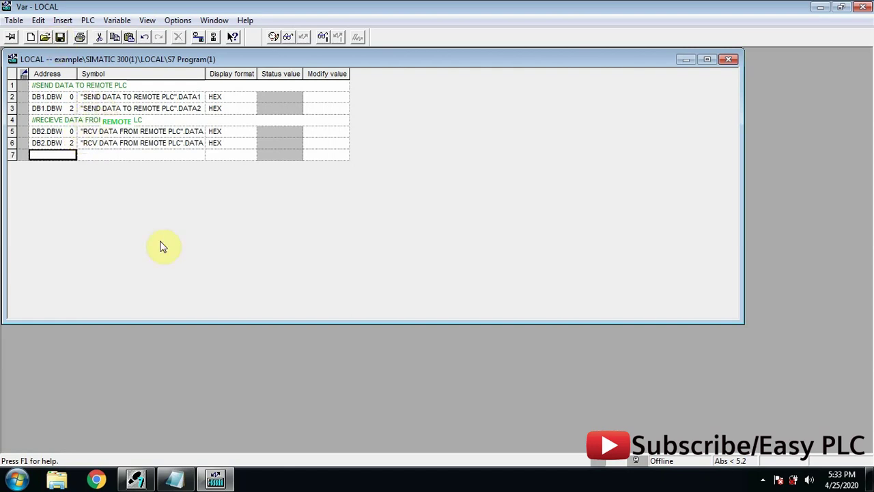
Switch to SIMATIC Manager and copy the LOCAL variable table into the REMOTE station's blocks
click(134, 482)
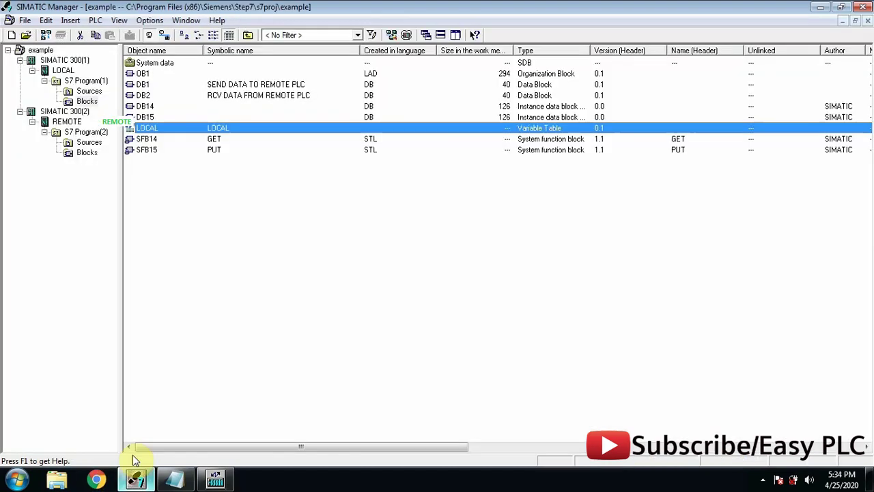
click(191, 129)
right_click(191, 129)
click(212, 172)
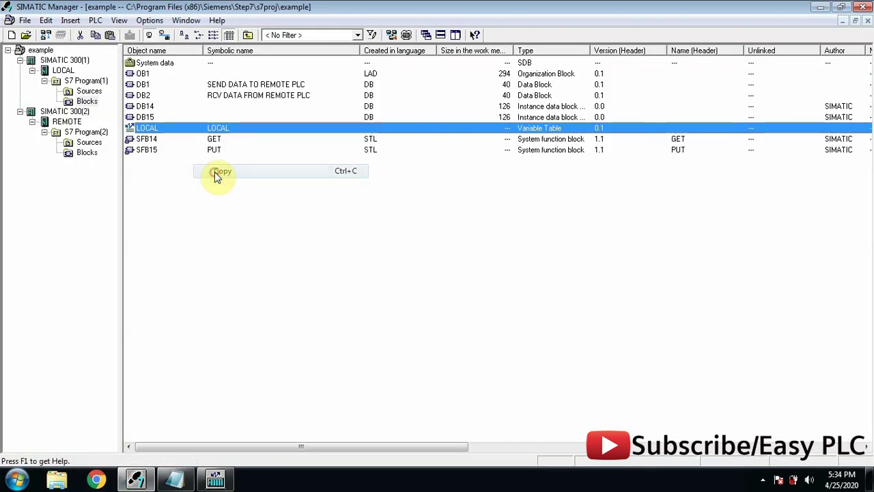
click(188, 209)
click(87, 154)
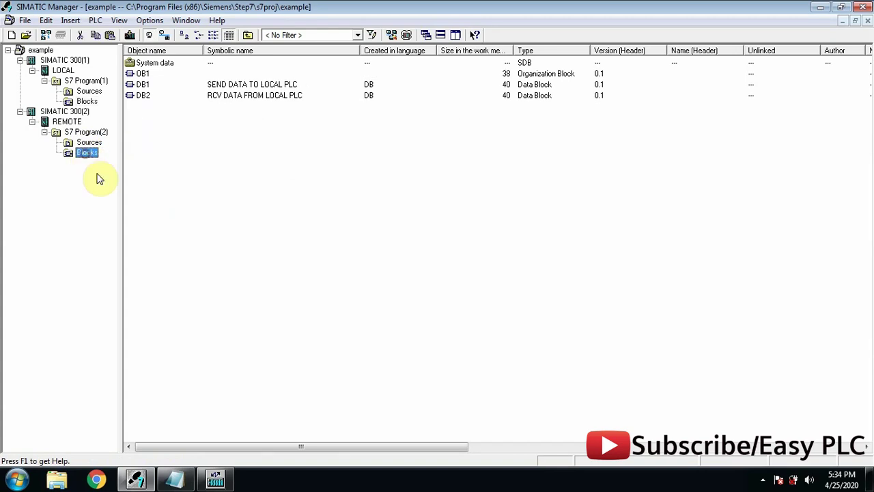
right_click(176, 163)
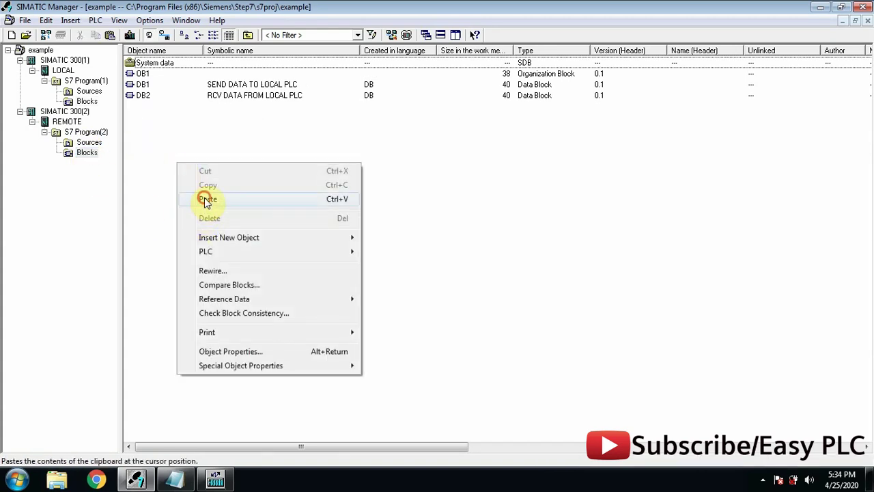
click(206, 199)
click(348, 276)
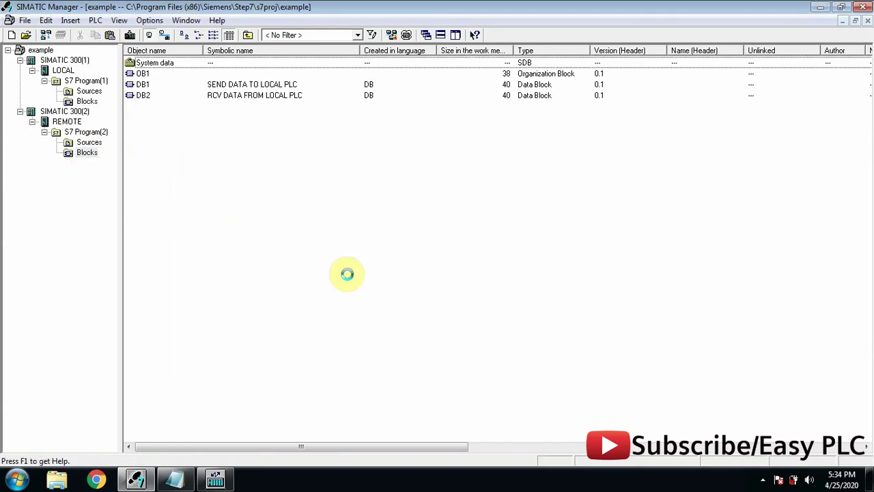
Rename the copied variable table in the REMOTE station's blocks as REMOTE
click(196, 111)
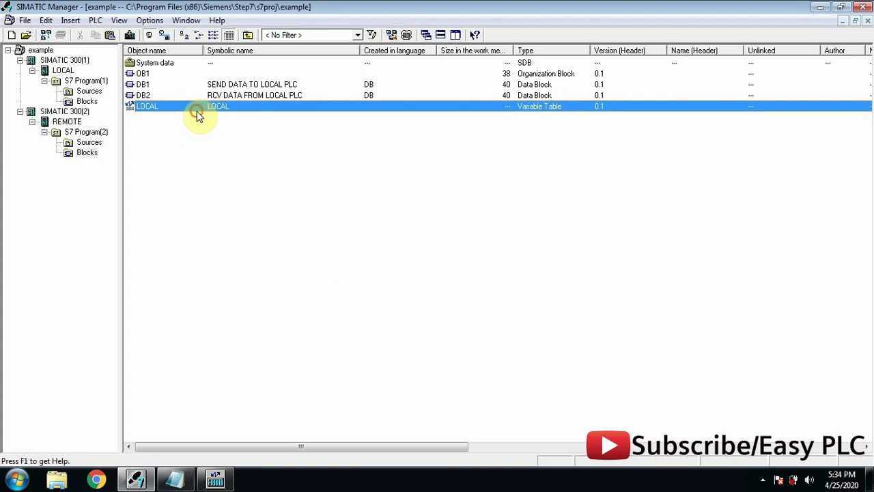
right_click(196, 113)
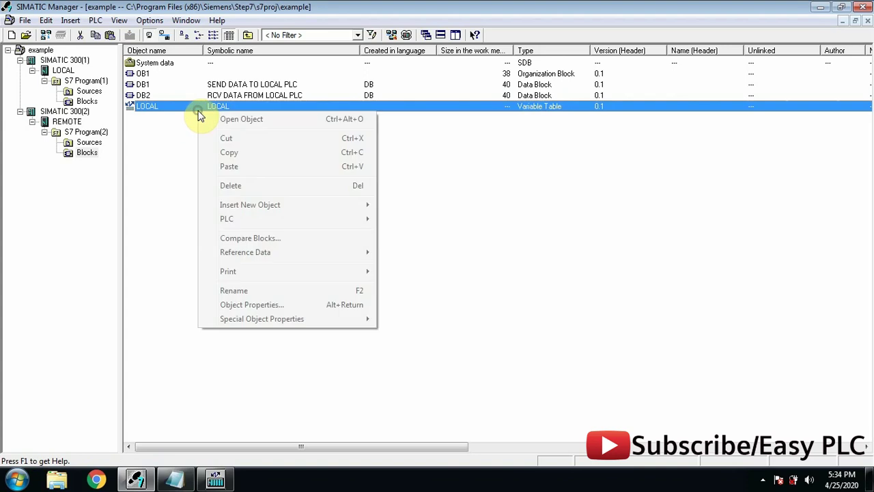
click(232, 291)
text(REMOTE)
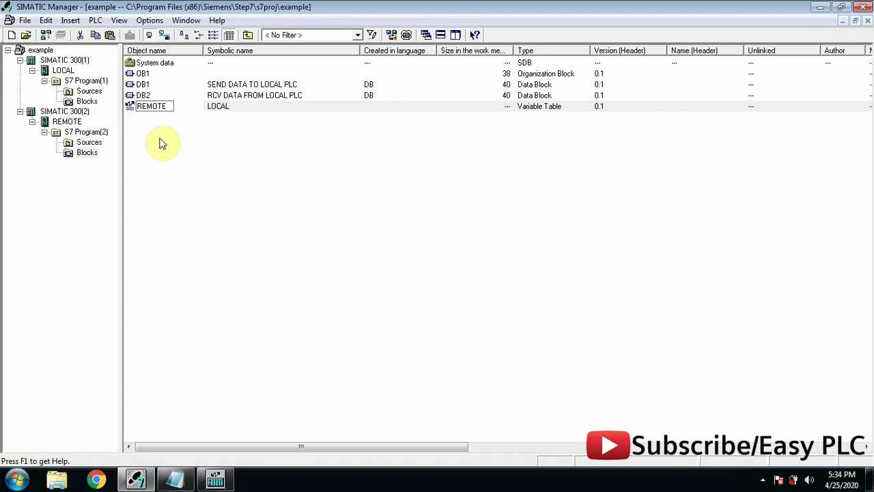
click(160, 142)
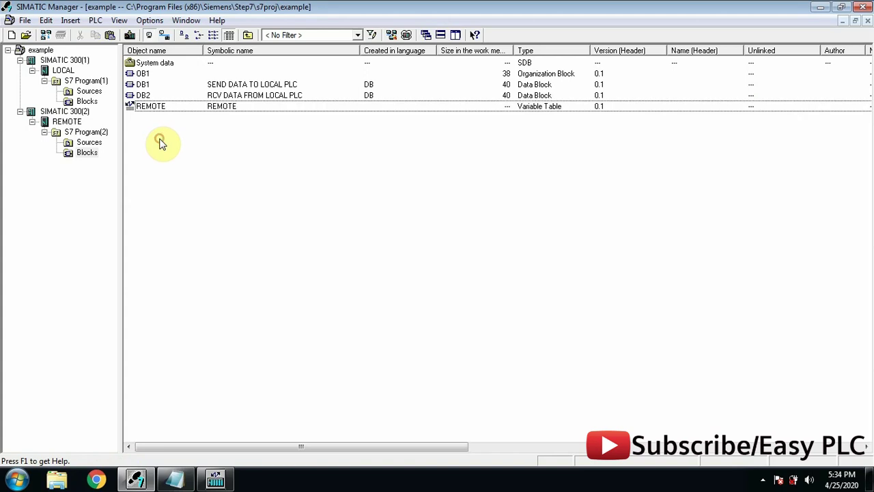
Open the REMOTE variable table and arrange the two open table windows vertically
click(201, 110)
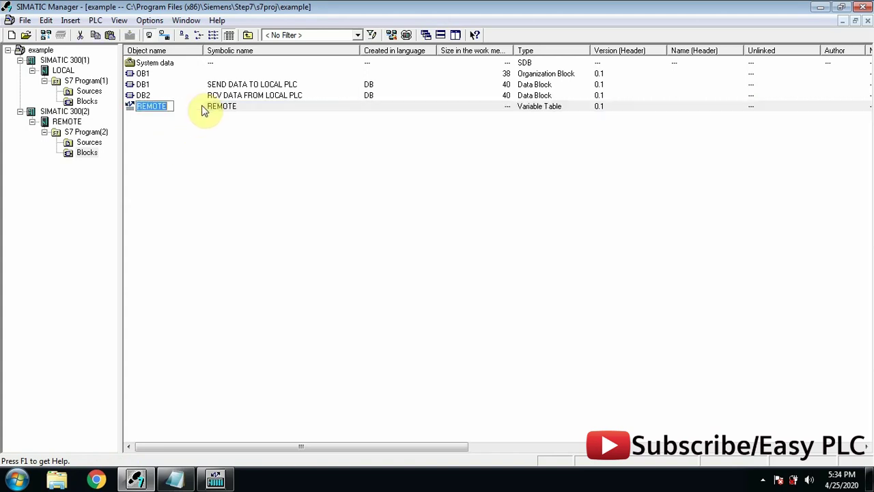
double_click(202, 111)
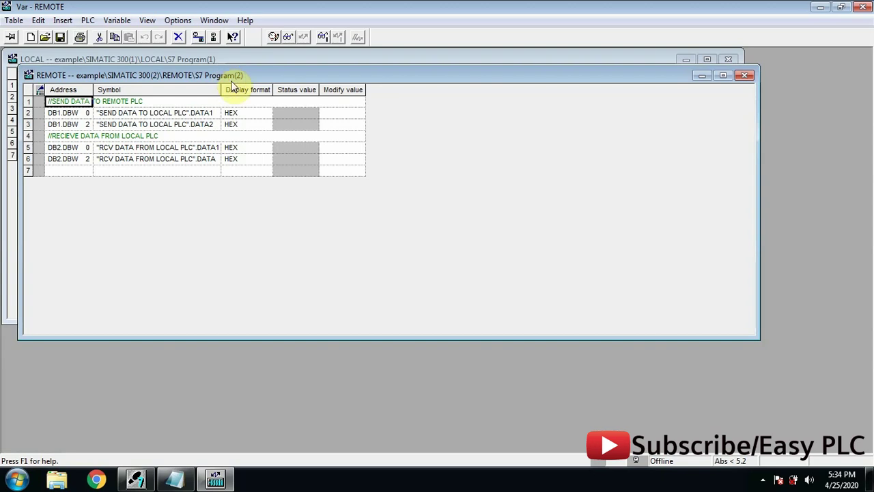
drag(236, 76, 363, 118)
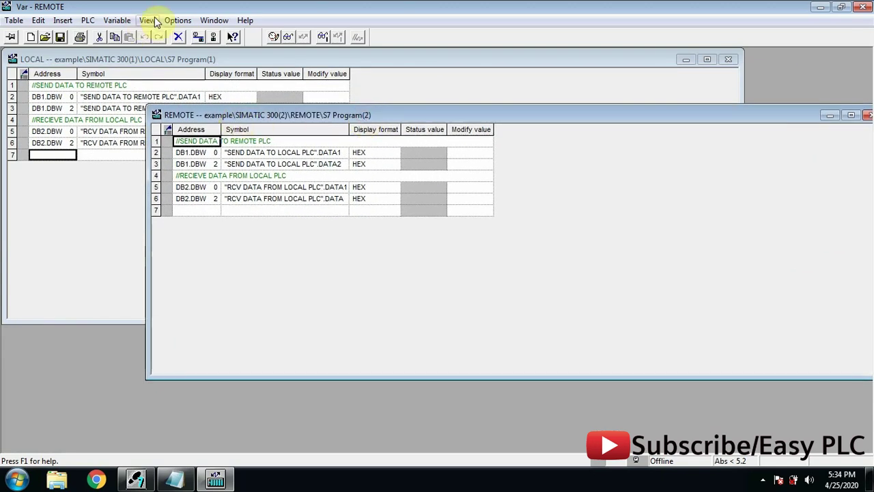
click(185, 20)
mouse_move(213, 21)
mouse_move(253, 35)
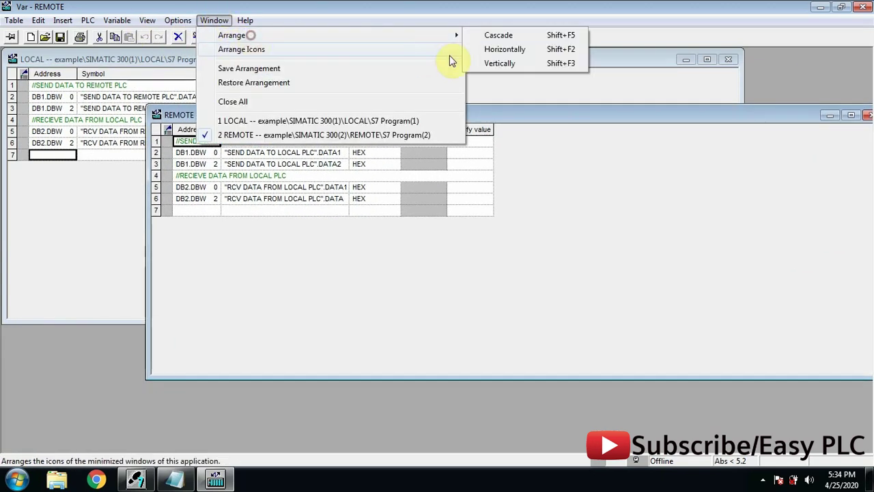
click(526, 68)
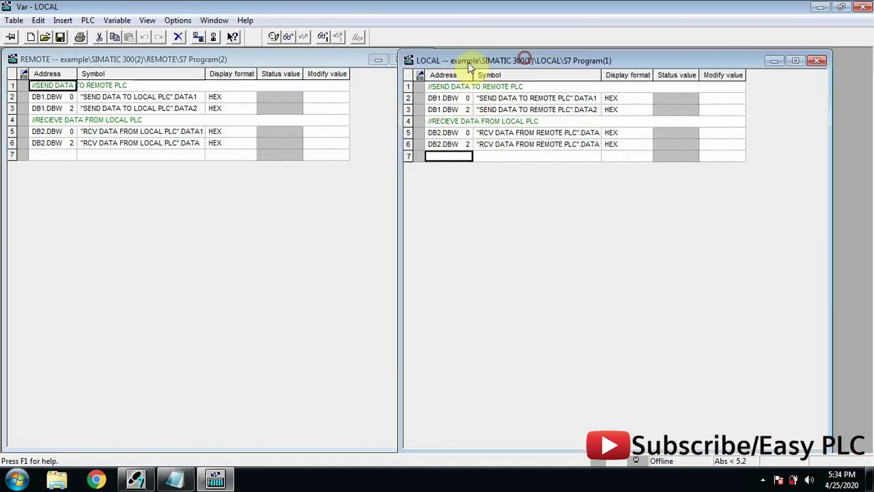
Swap the two table windows so that LOCAL comes first and REMOTE second, side by side at equal height
drag(468, 62, 98, 82)
drag(157, 61, 597, 57)
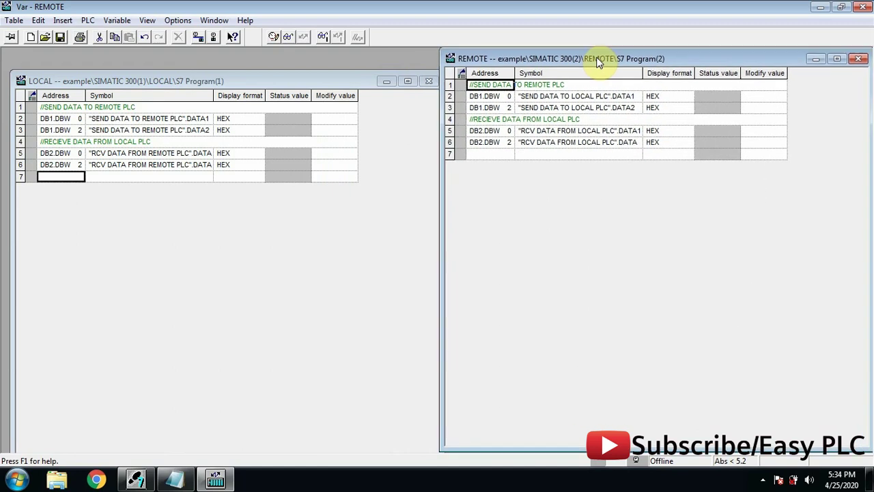
drag(262, 80, 267, 59)
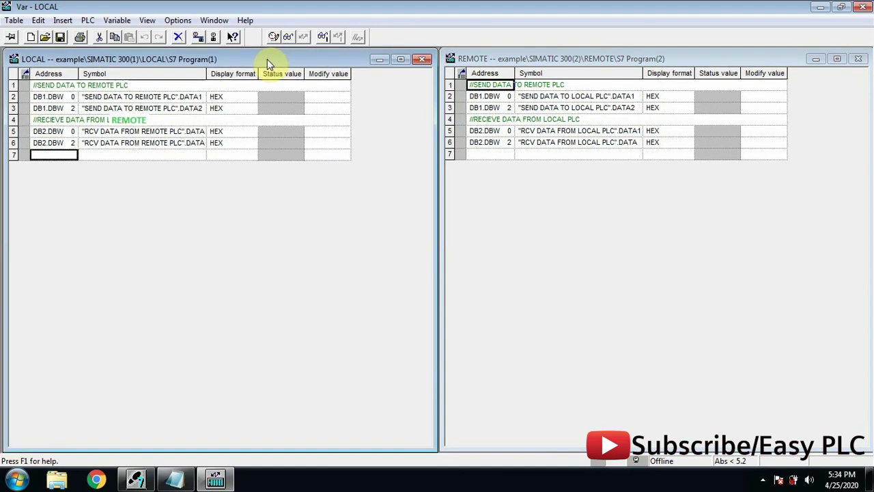
drag(498, 59, 499, 61)
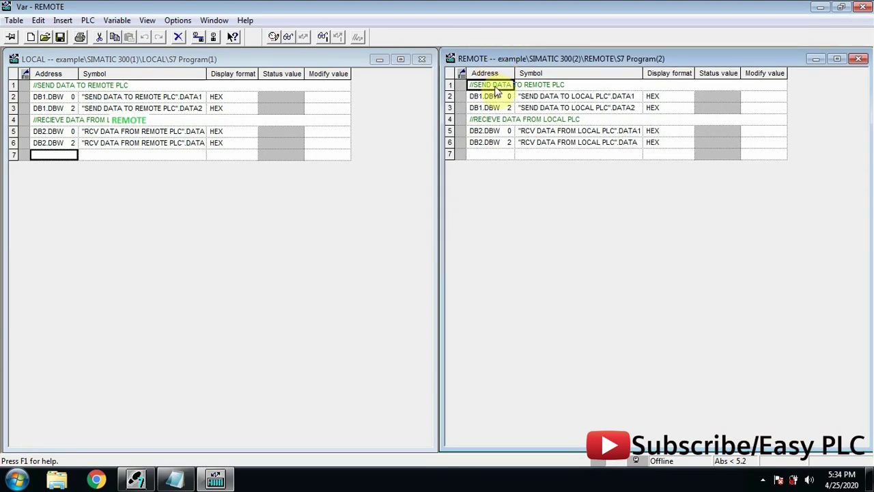
Change the first comment row of the REMOTE variable table to "SEND DATA TO LOCAL PLC"
click(543, 89)
click(547, 85)
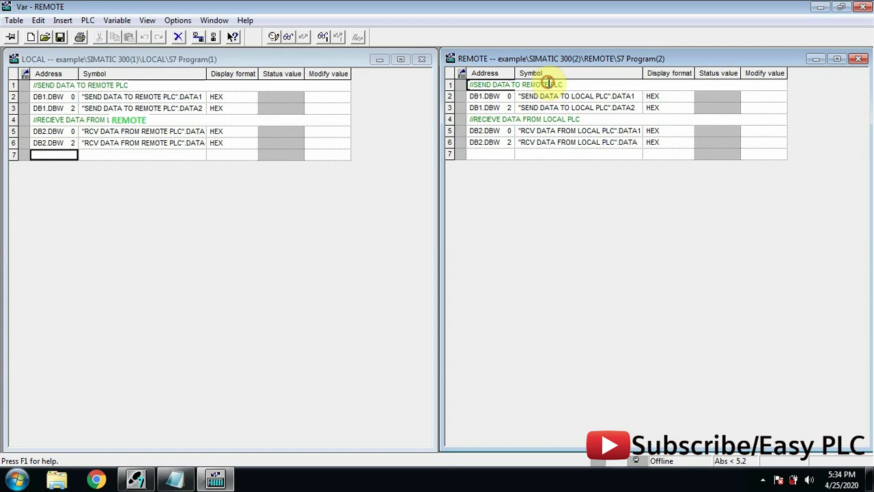
drag(548, 83, 521, 87)
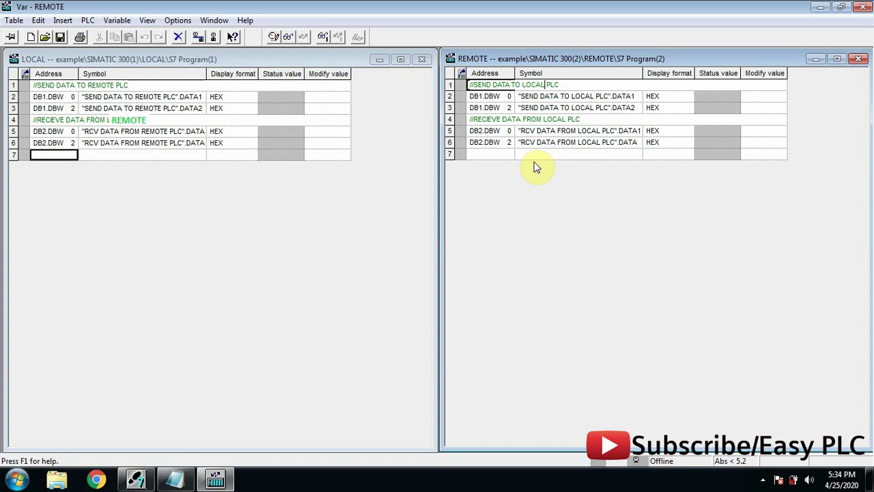
key(Return)
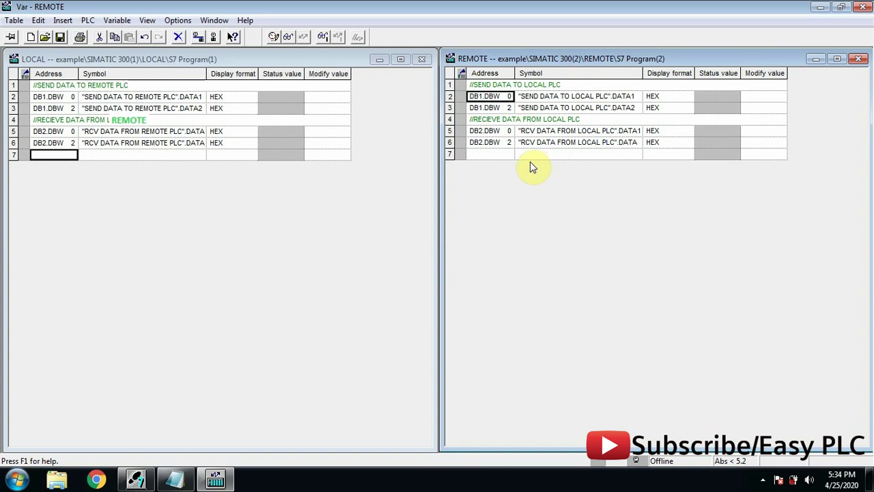
click(547, 119)
click(560, 119)
double_click(561, 119)
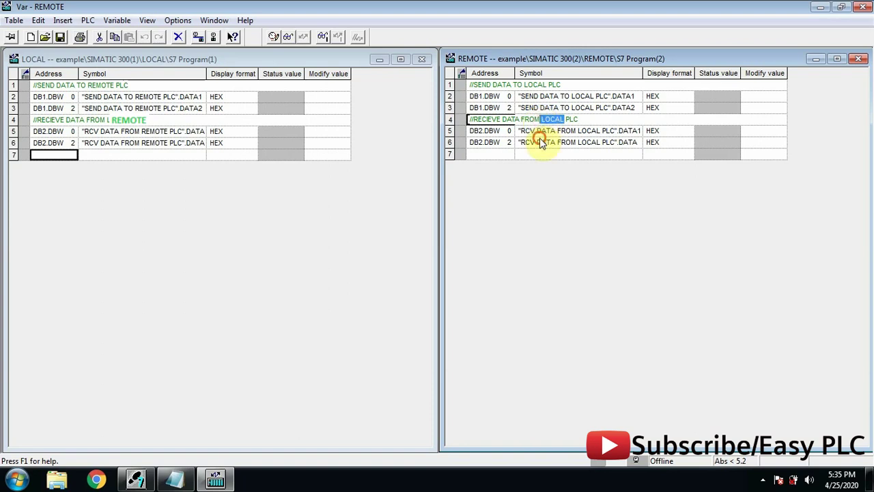
click(539, 142)
click(539, 154)
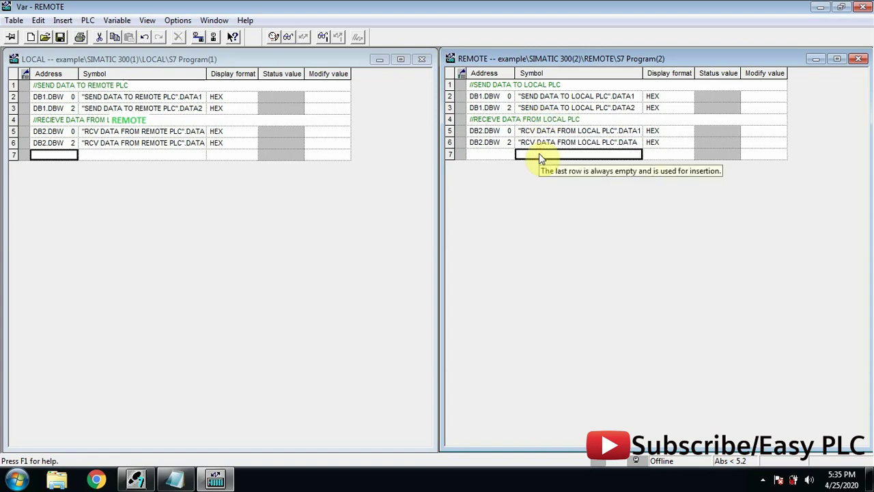
click(541, 131)
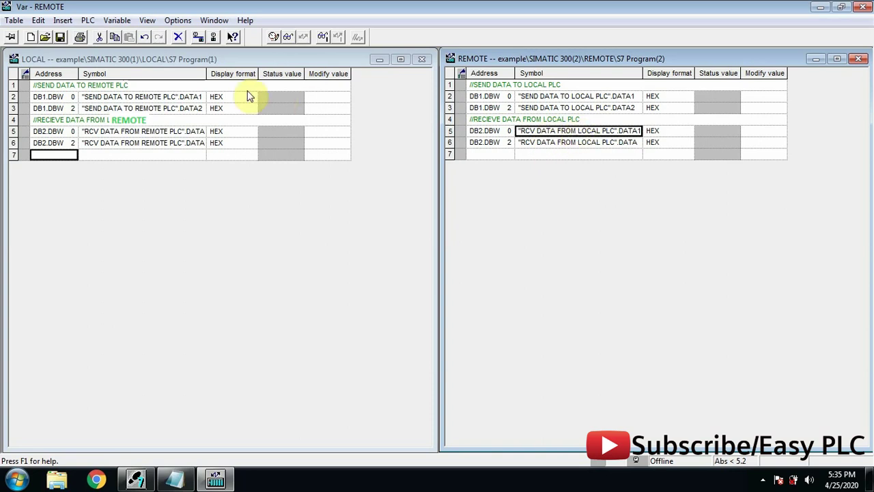
click(182, 108)
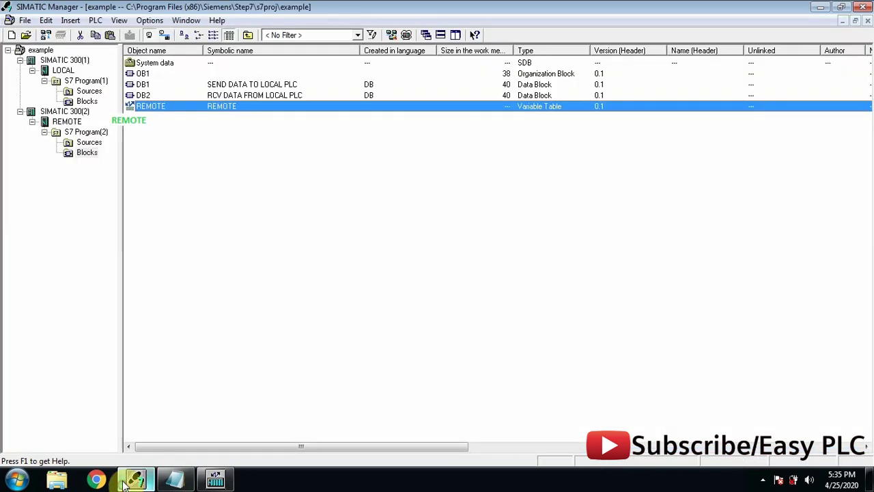
Switch to SIMATIC Manager, start the S7-PLCSIM simulation with the SIMATIC 300(1) station selected, and move its window clear of the project tree
click(191, 245)
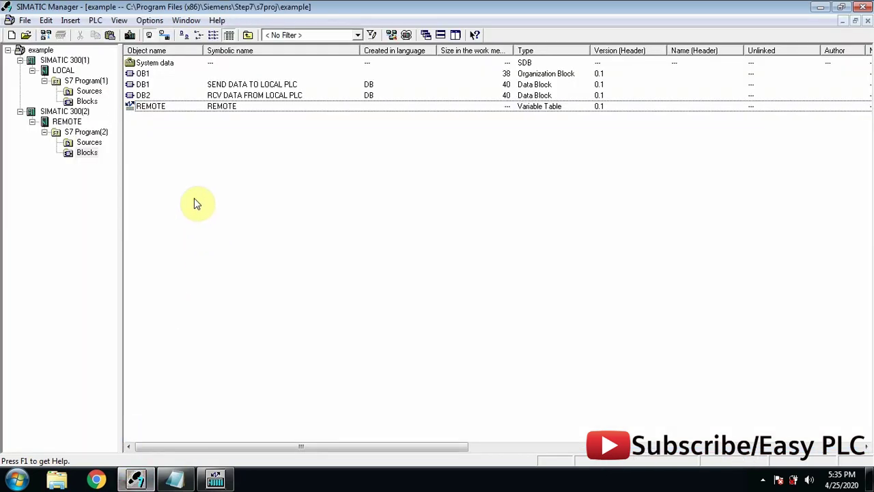
click(68, 60)
click(406, 35)
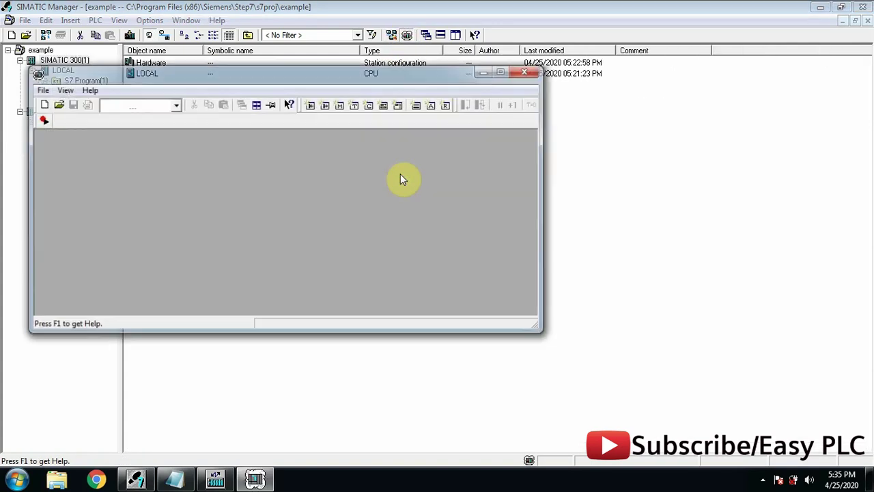
click(418, 70)
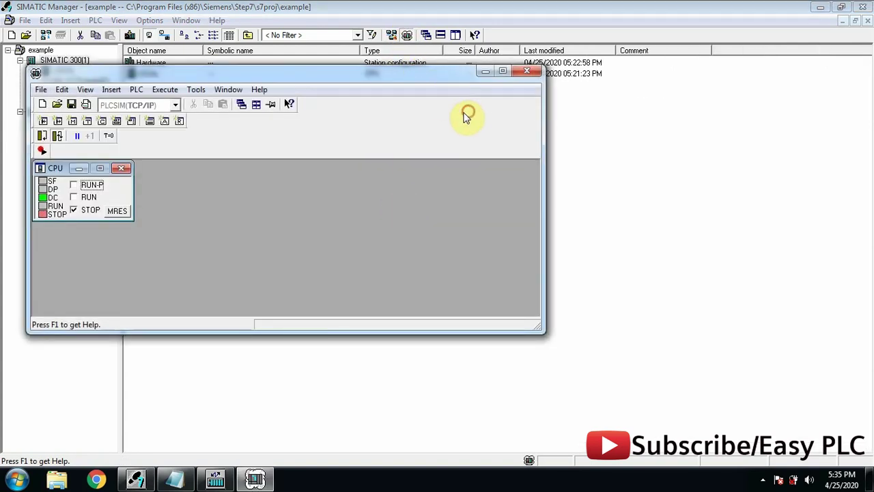
drag(429, 79, 483, 123)
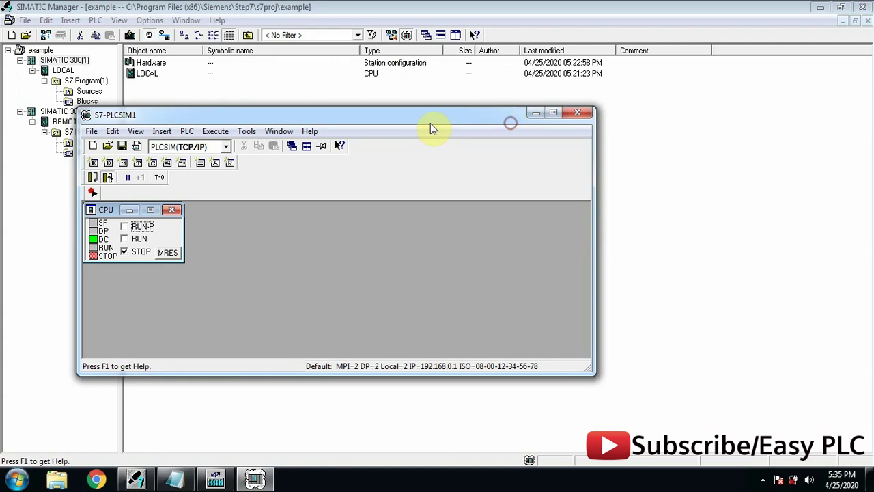
drag(430, 128, 596, 146)
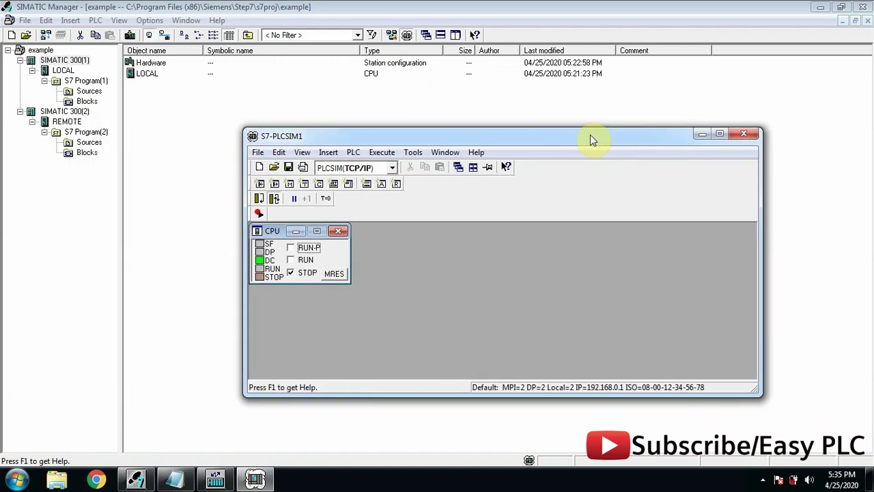
Download the SIMATIC 300(1) station to the simulator, then shrink the simulator window and move it higher
click(130, 35)
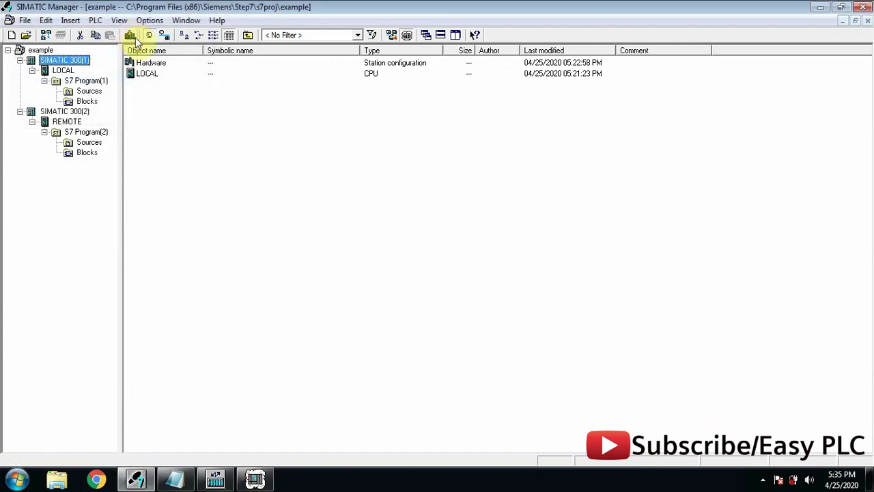
click(255, 479)
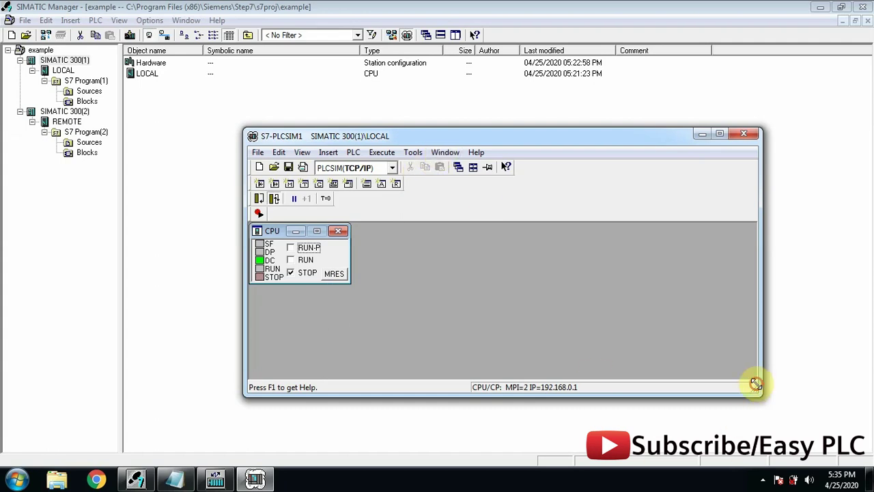
drag(758, 392, 767, 290)
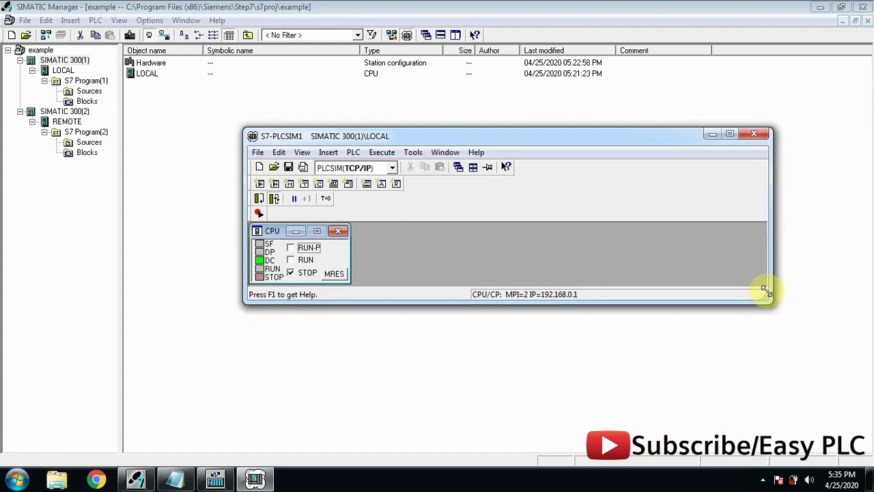
drag(466, 137, 537, 74)
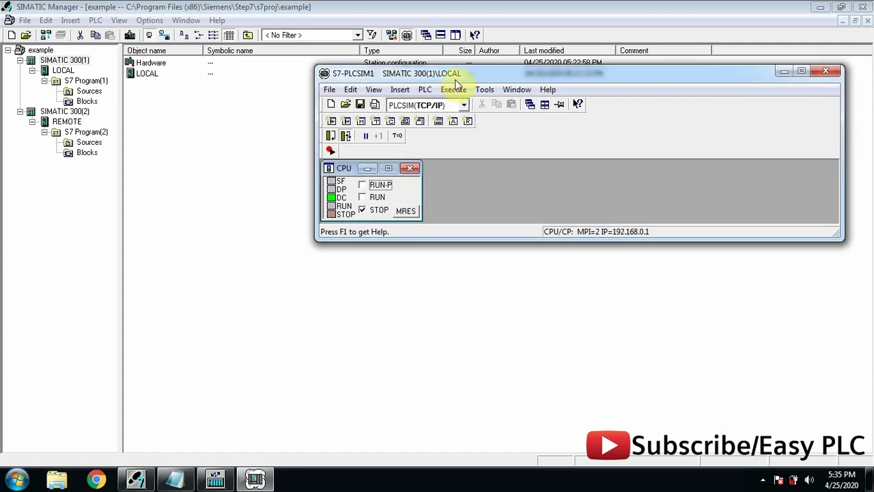
Create a second simulated PLC and fit its window directly below the LOCAL simulator at matching width
click(329, 90)
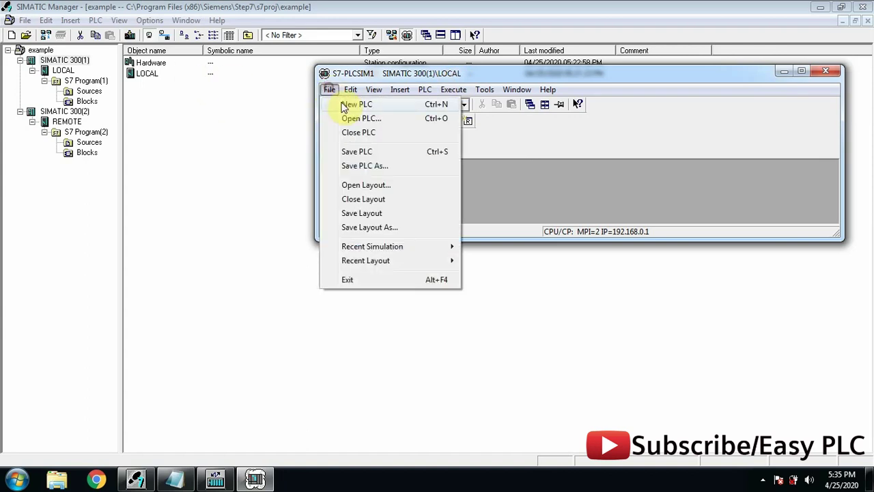
click(355, 105)
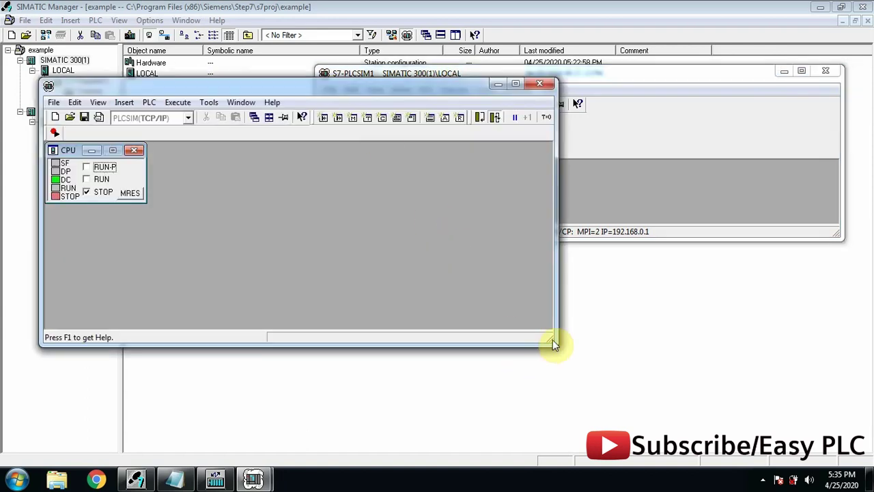
drag(552, 343, 554, 219)
drag(456, 80, 728, 258)
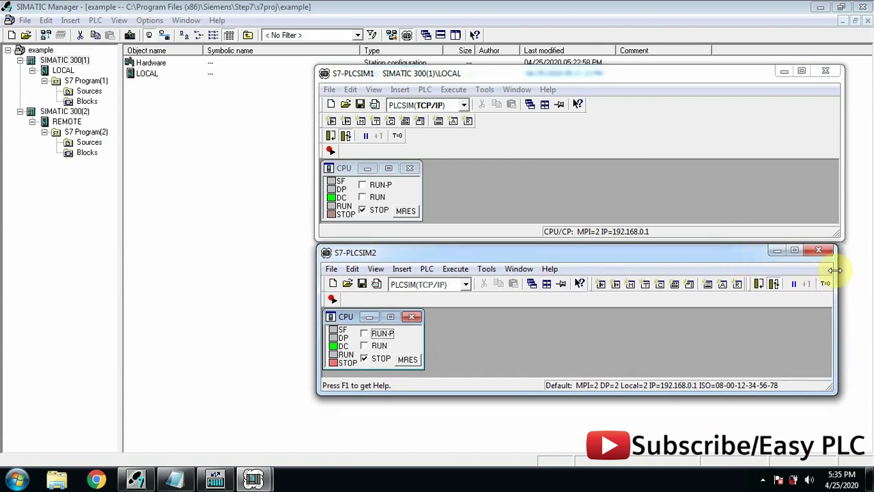
drag(836, 270, 842, 270)
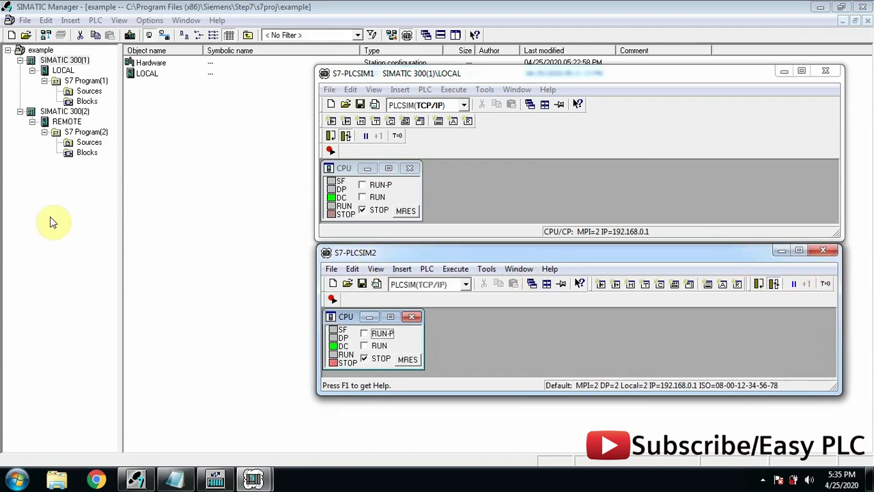
Download the SIMATIC 300(2) station to the second simulator, S7-PLCSIM2
click(61, 112)
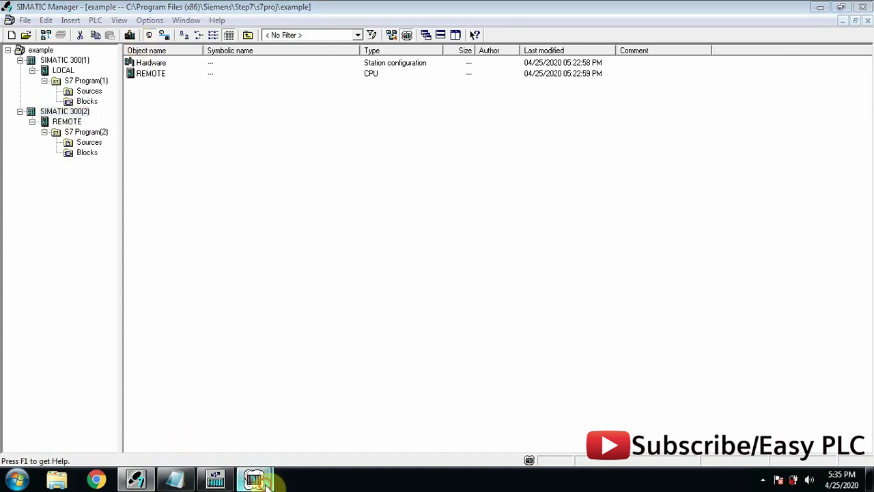
mouse_move(252, 480)
click(287, 437)
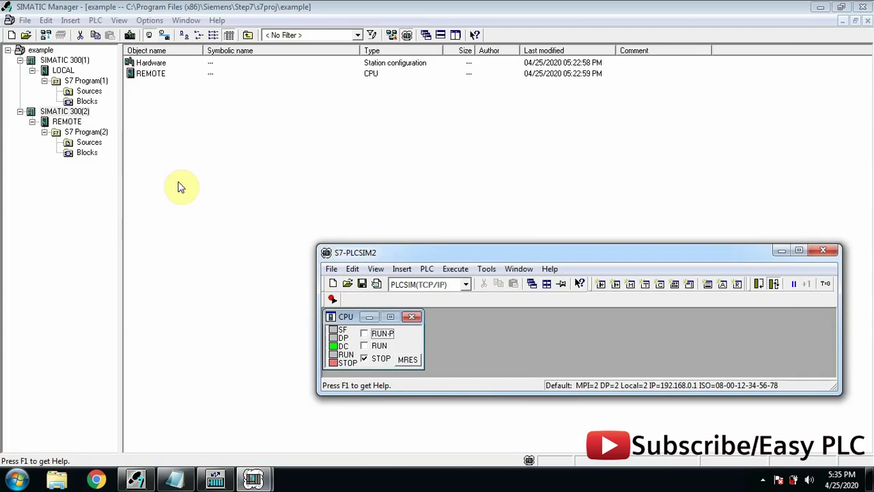
click(129, 36)
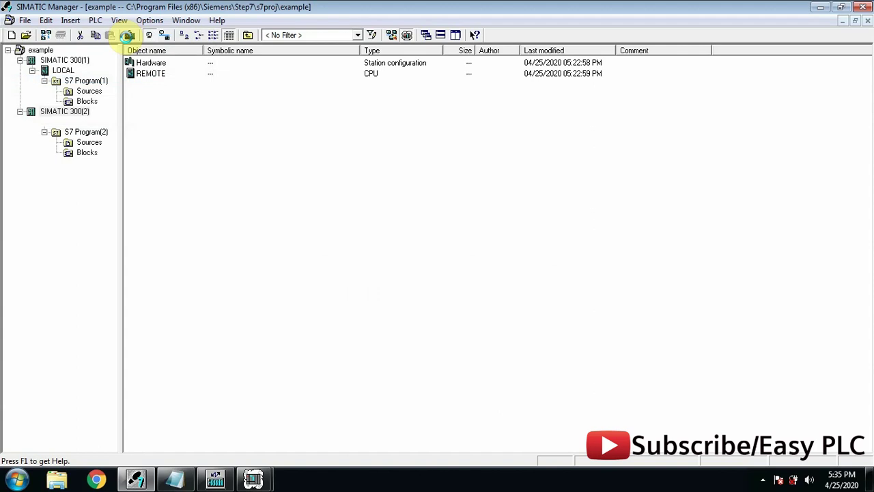
Bring both simulator windows to the front and set the LOCAL and REMOTE CPUs to RUN-P
mouse_move(252, 481)
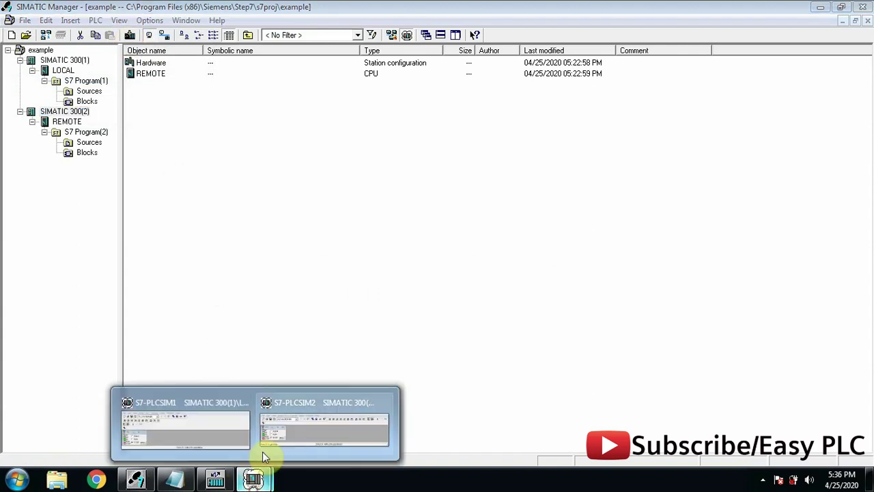
click(196, 419)
click(284, 373)
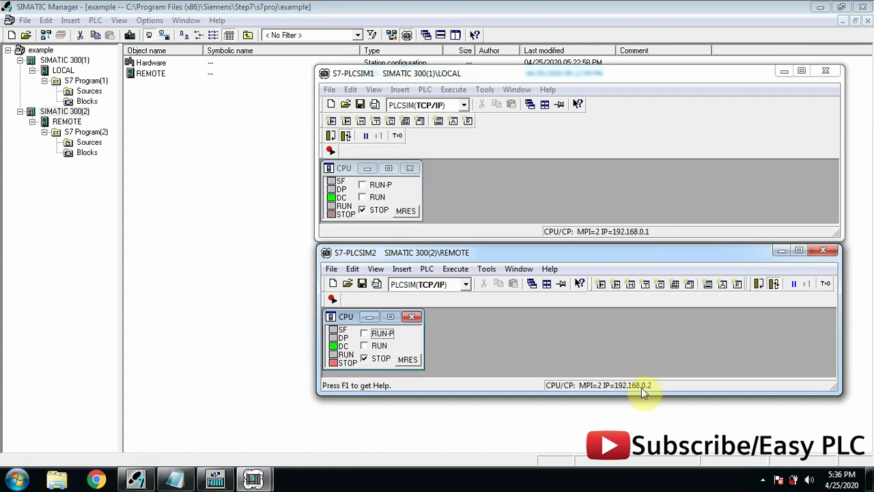
click(369, 185)
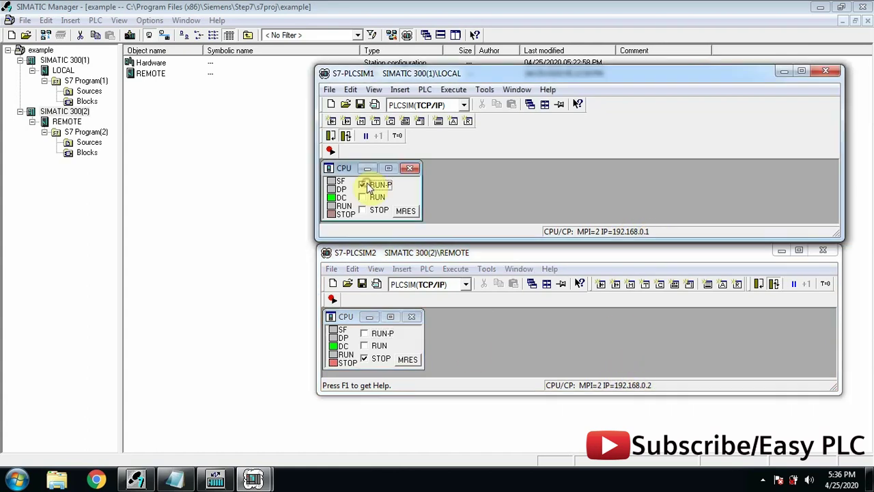
click(363, 332)
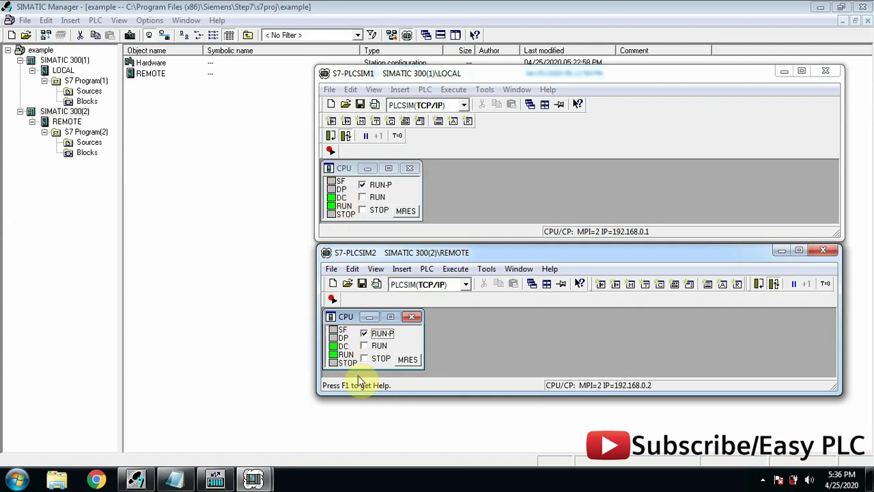
Switch to the variable tables and connect both the LOCAL and REMOTE tables to their configured CPUs
click(218, 480)
mouse_move(253, 480)
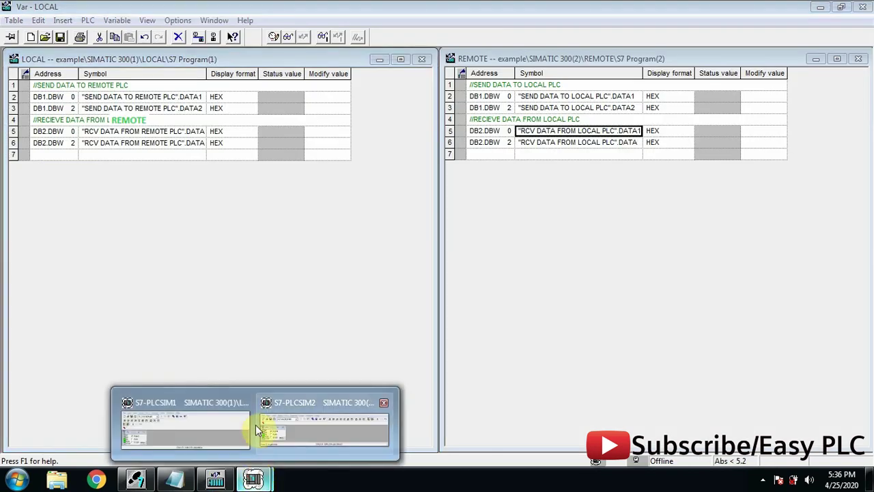
mouse_move(249, 419)
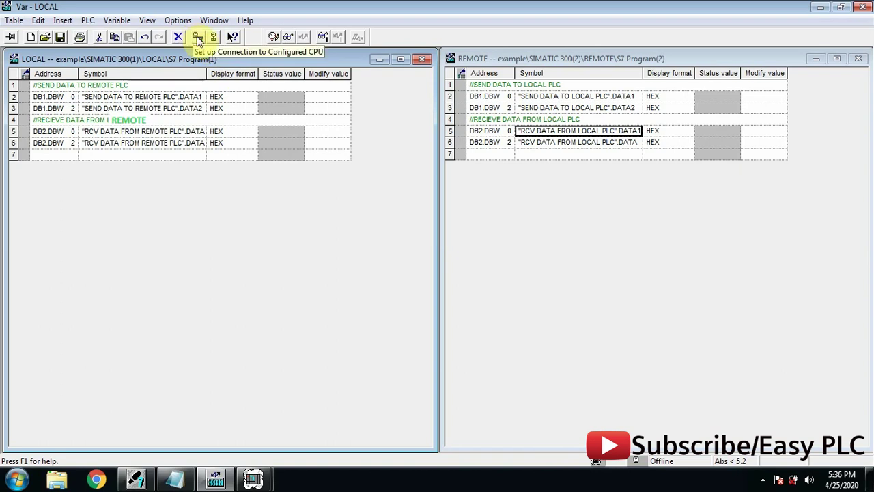
click(204, 39)
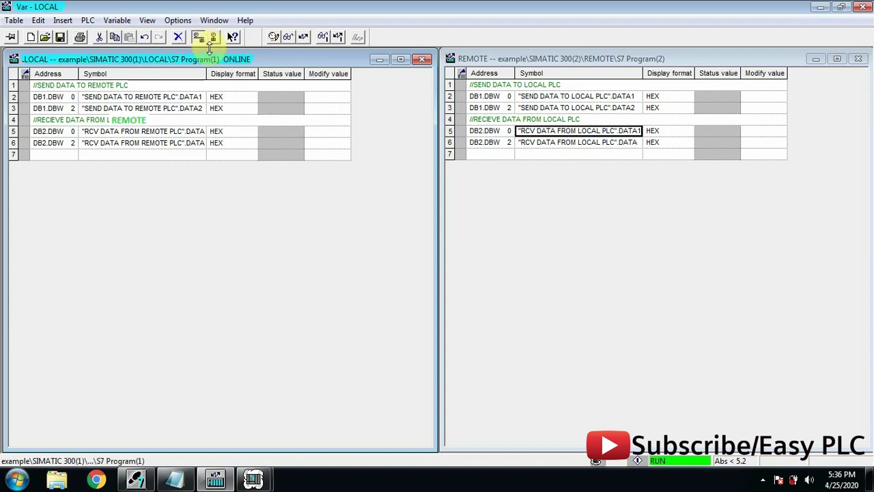
click(510, 67)
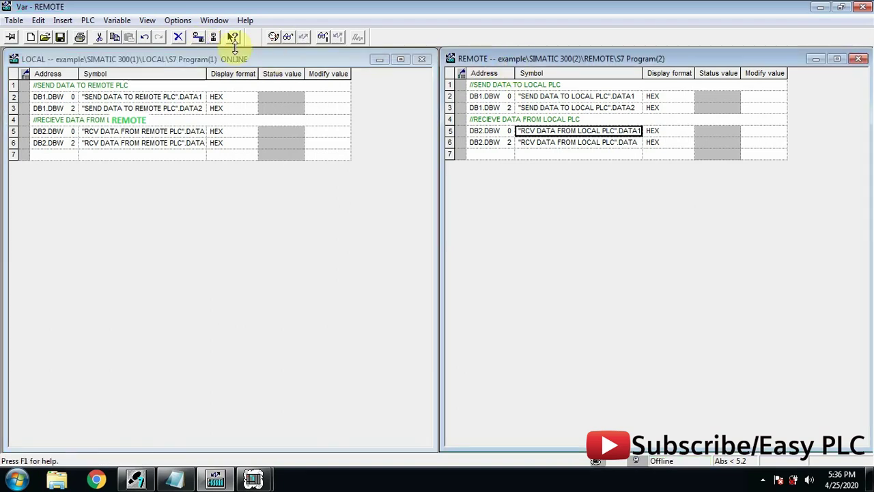
click(198, 37)
Turn on variable monitoring in both the LOCAL and REMOTE tables
click(200, 58)
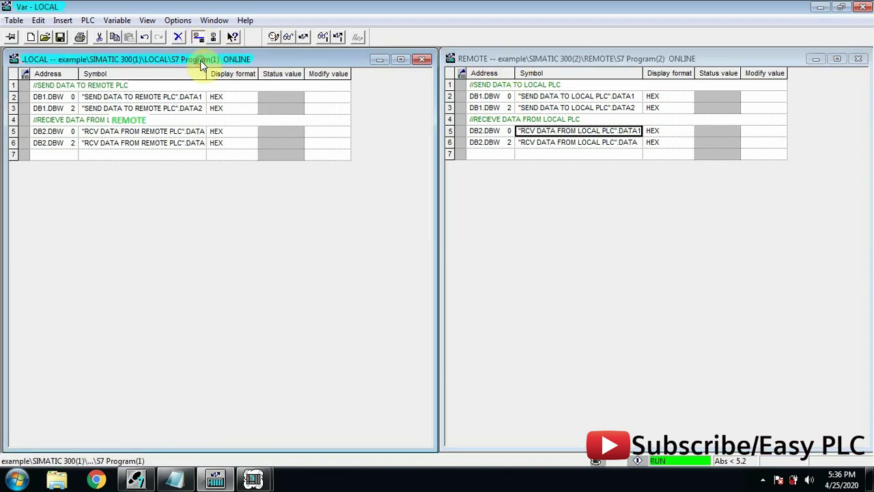
click(286, 38)
click(499, 60)
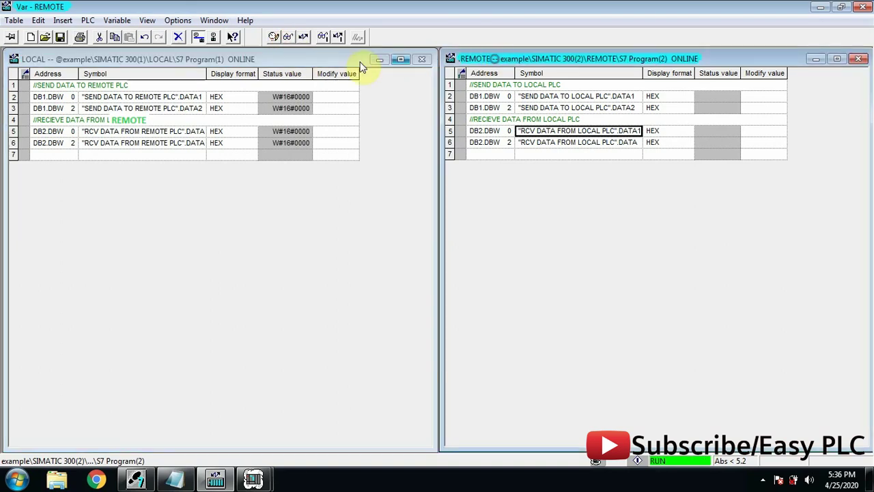
click(288, 37)
Set the display format of all variables in the LOCAL table to Decimal
click(290, 59)
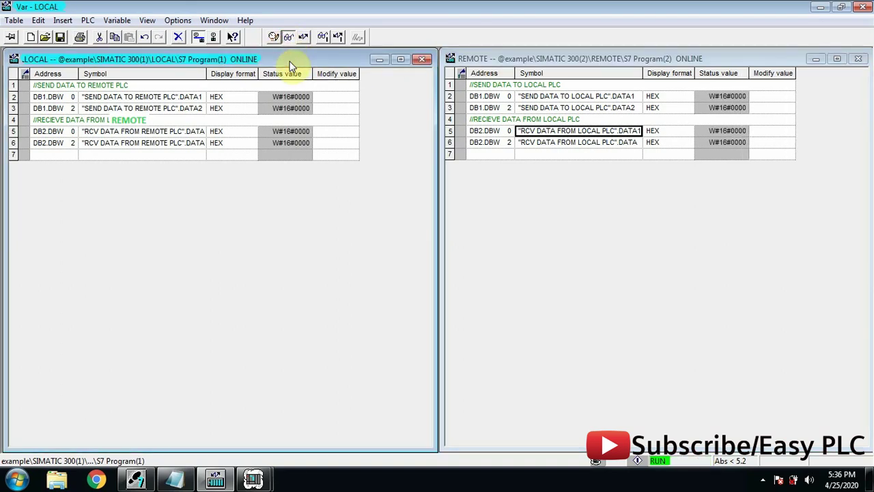
click(240, 74)
right_click(240, 74)
click(229, 108)
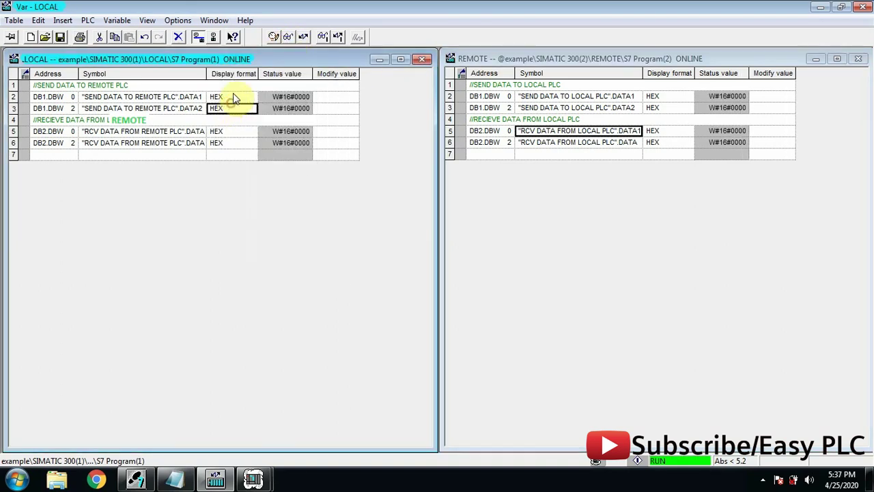
click(243, 73)
right_click(243, 73)
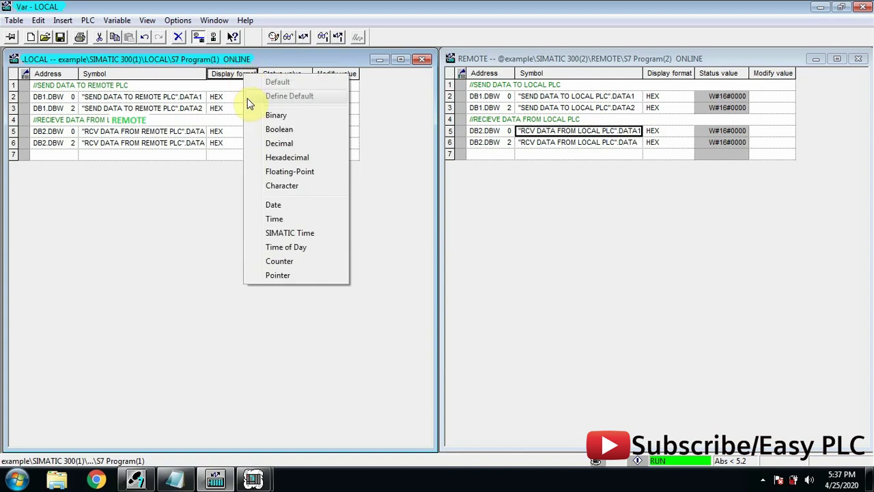
click(274, 144)
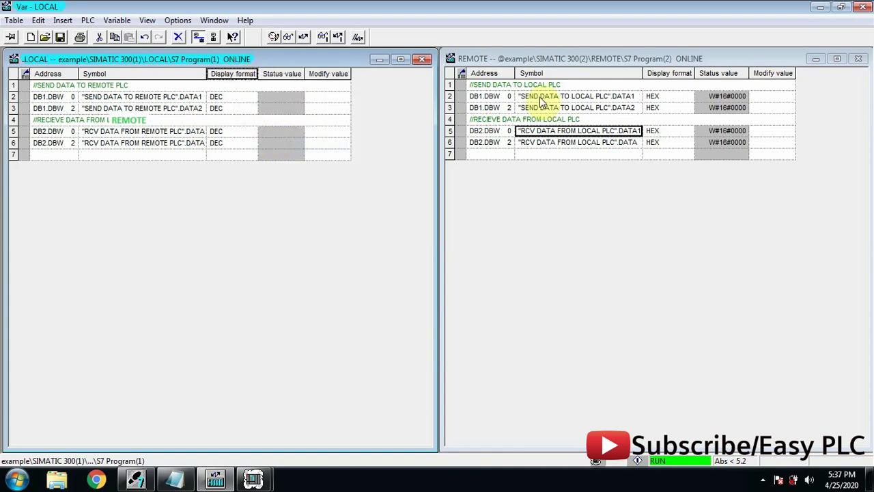
Change the display format of every variable in the REMOTE table to Decimal
click(671, 74)
right_click(671, 74)
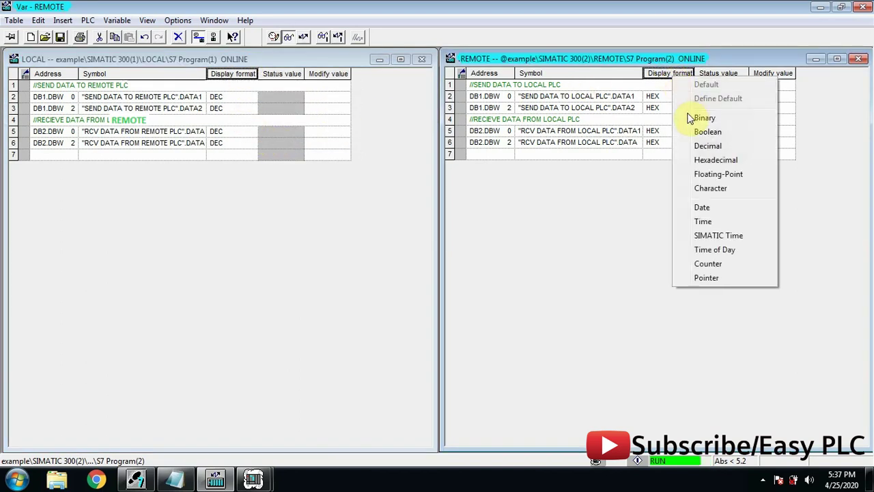
click(708, 145)
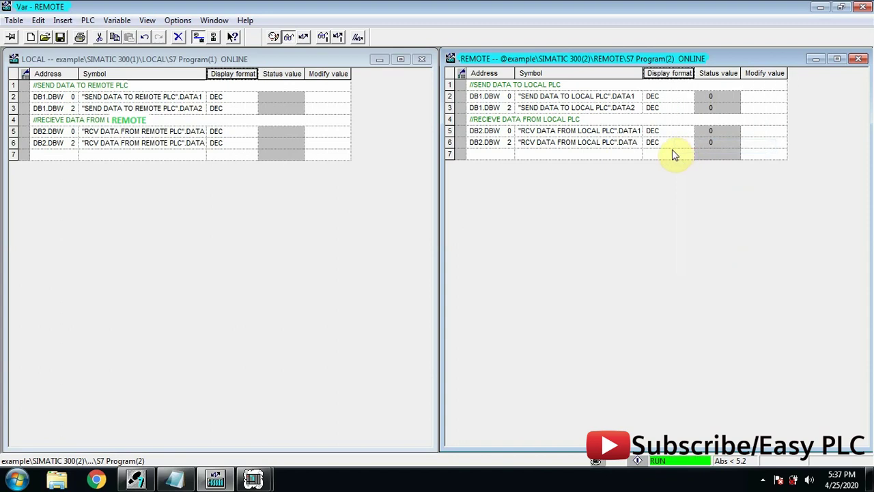
Turn variable monitoring back on for the LOCAL table
click(312, 54)
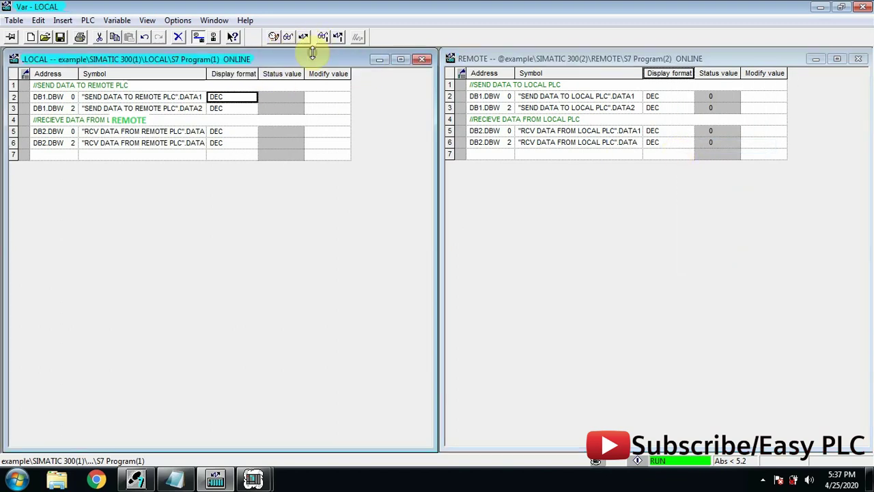
click(620, 59)
click(315, 72)
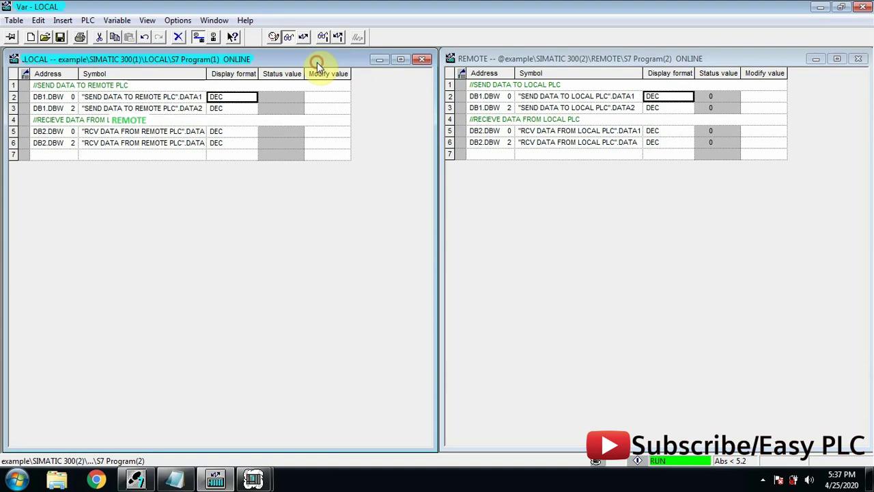
click(290, 37)
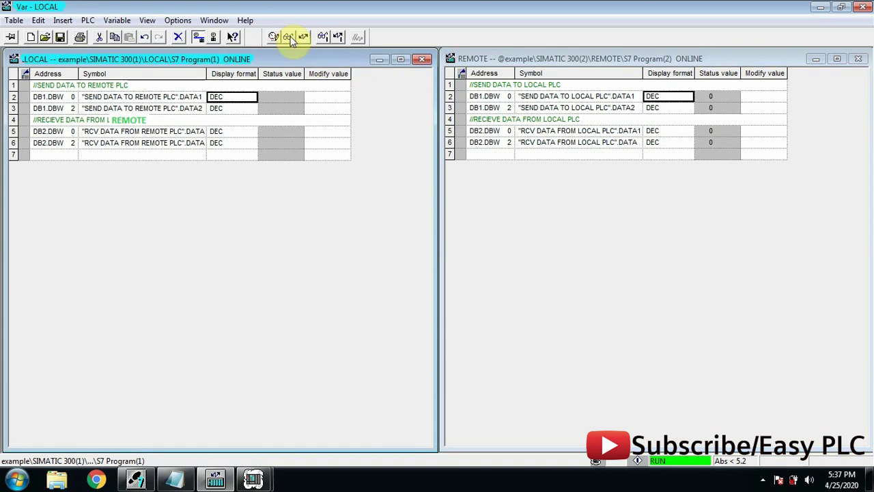
Enter modify value 5 for DB1.DBW 0 in the LOCAL table and write it to the CPU
click(312, 98)
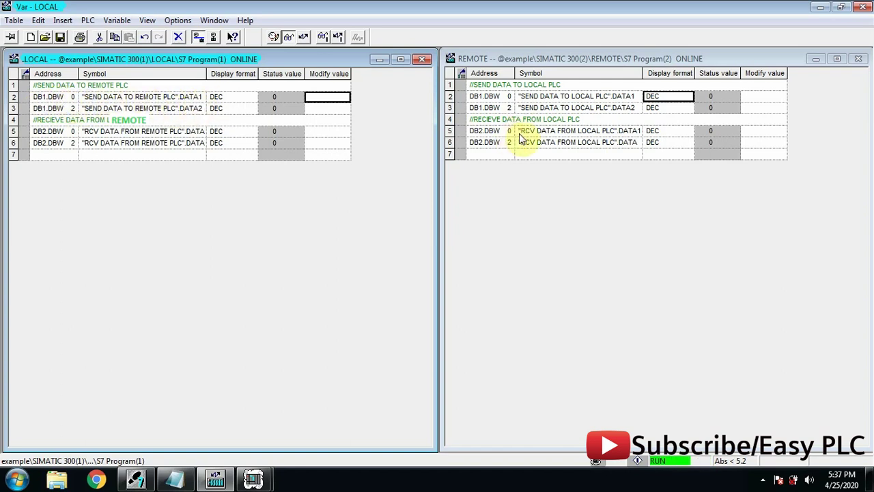
double_click(316, 99)
key(Return)
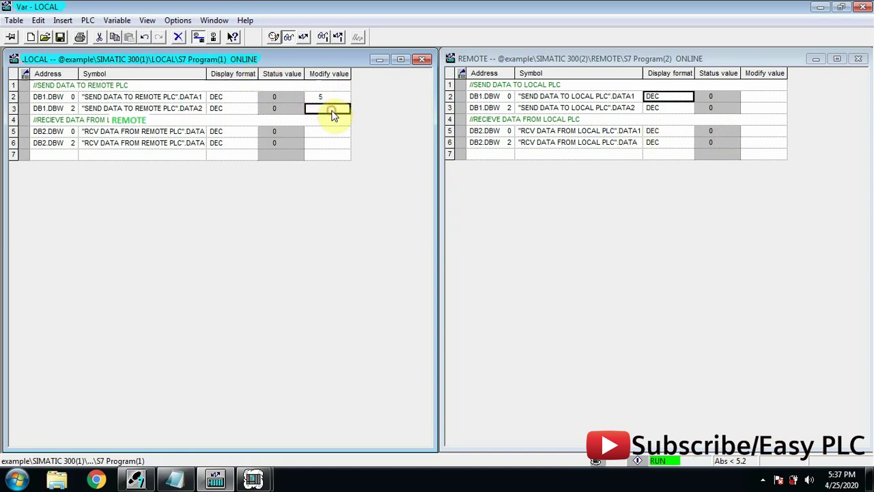
click(331, 97)
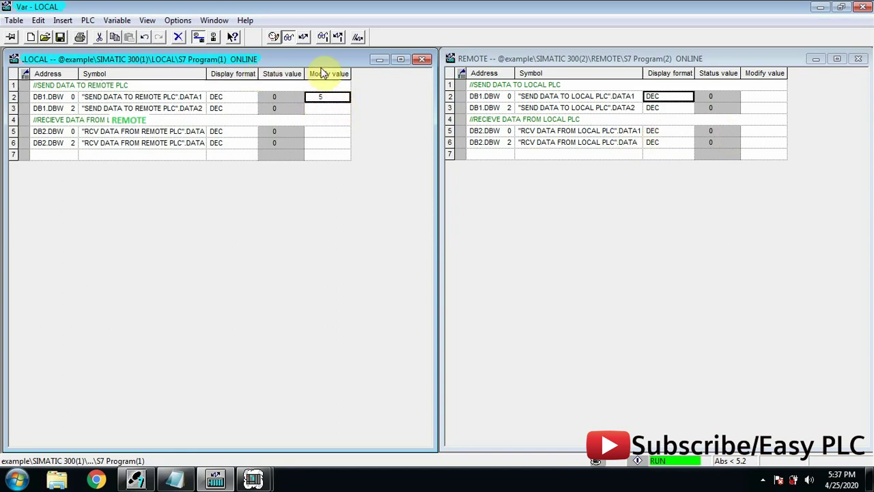
click(306, 38)
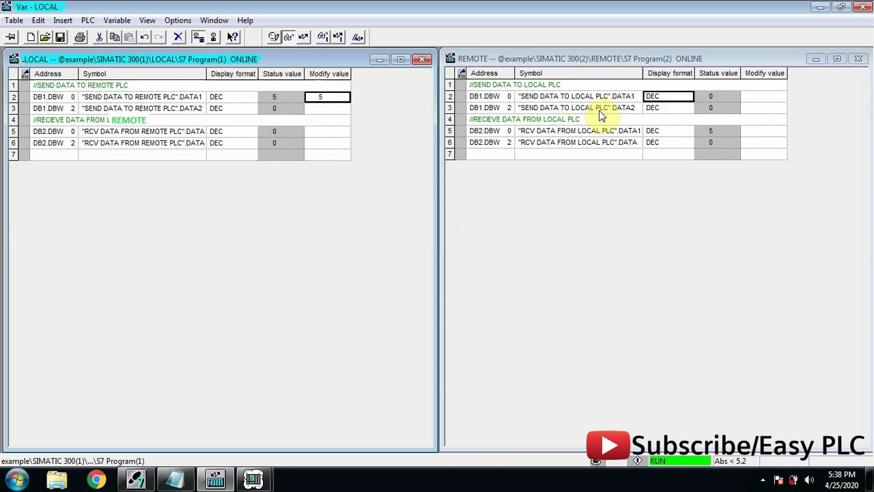
Enter modify value 9 for DB1.DBW 2 in the REMOTE table and write it to the CPU
click(751, 109)
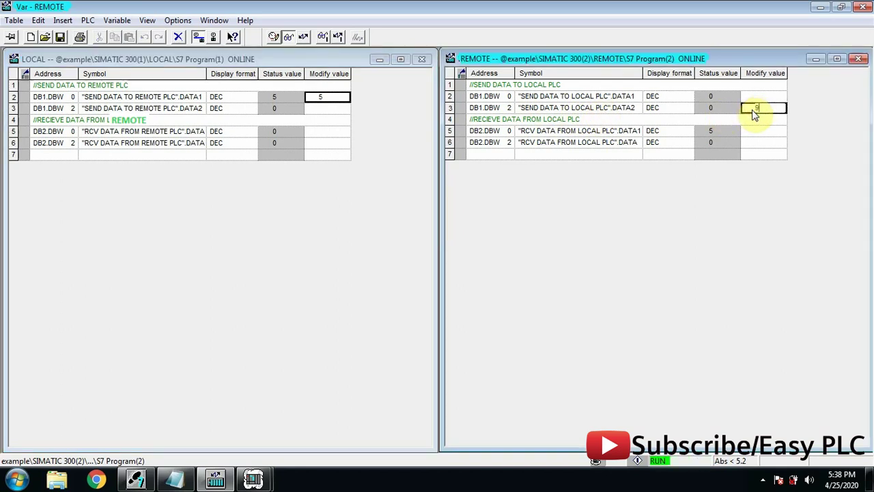
click(755, 113)
text(9)
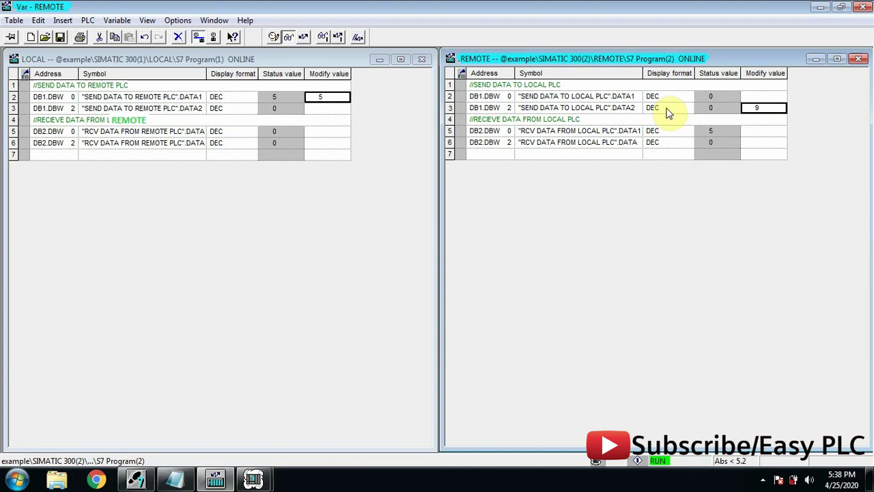
click(303, 37)
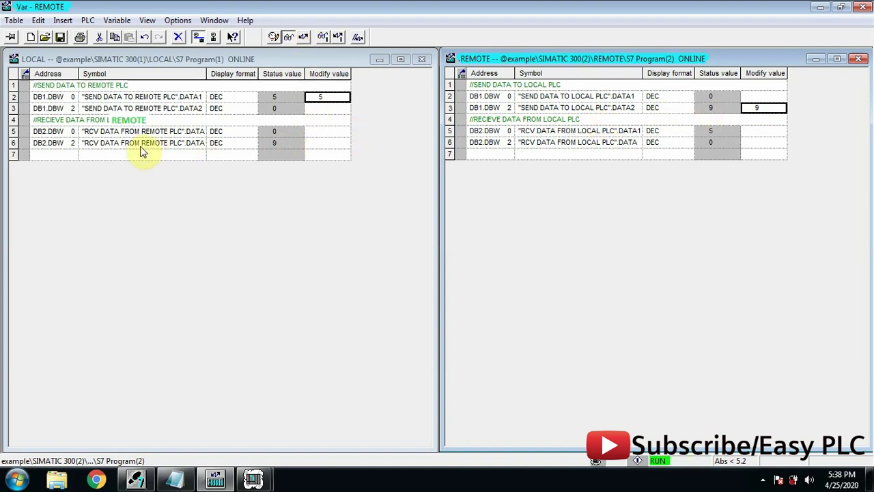
Enter modify value 15 for DB1.DBW 2 in the LOCAL table and write it to the CPU
click(327, 109)
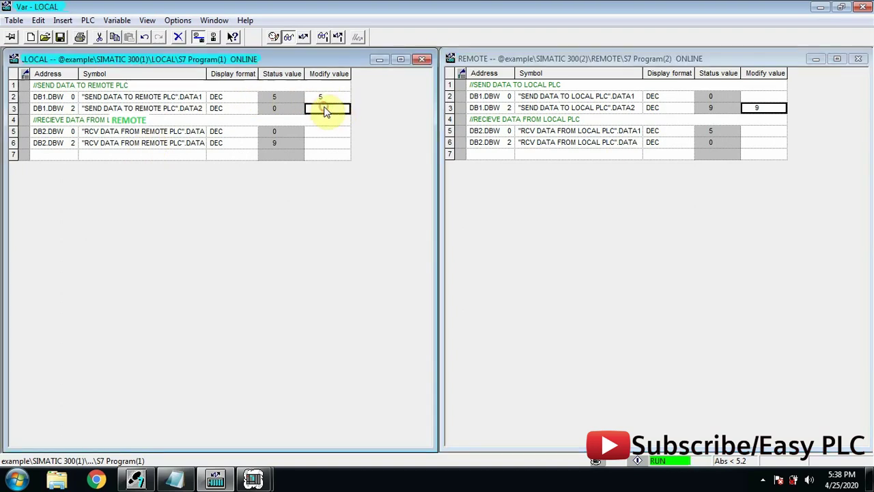
text(1)
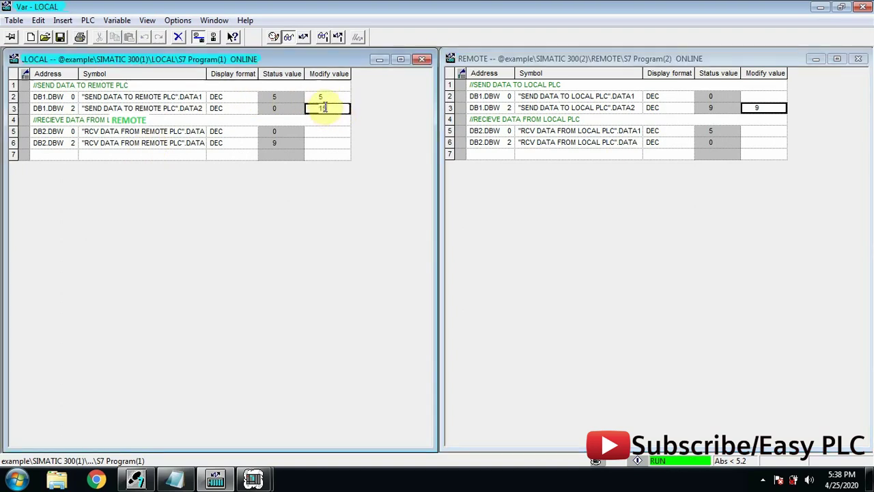
text(5)
key(Return)
click(323, 109)
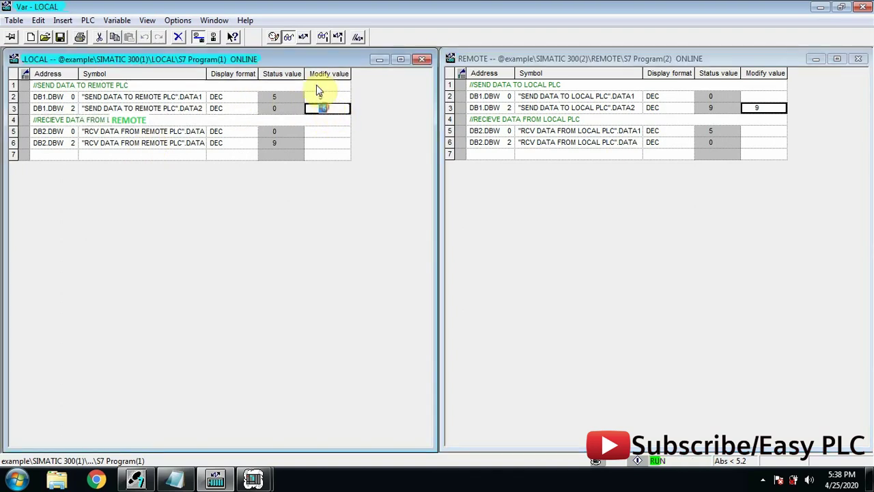
click(307, 39)
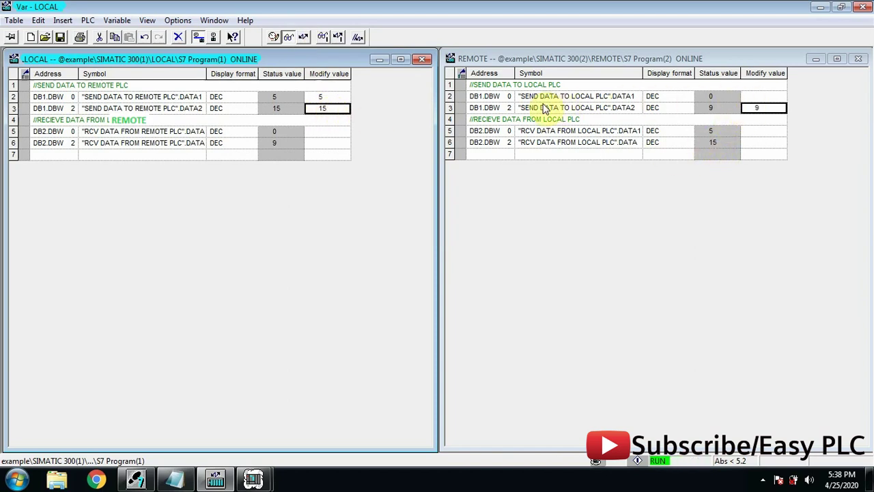
Enter modify value 199 for DB1.DBW 0 in the REMOTE table and write it to the CPU
click(754, 96)
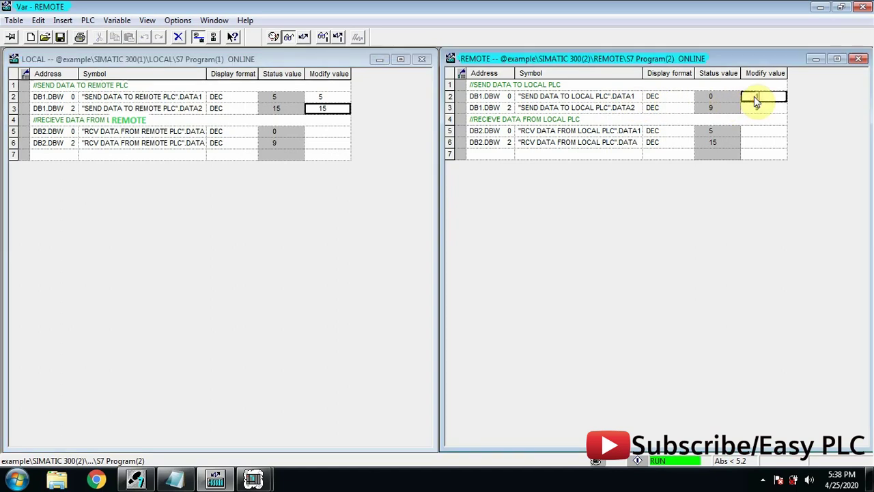
text(99)
click(754, 107)
text(9)
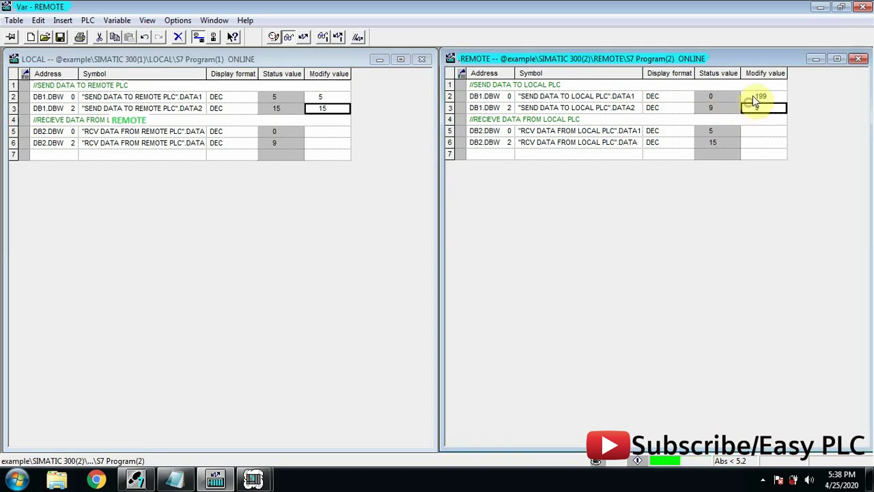
click(756, 96)
click(305, 36)
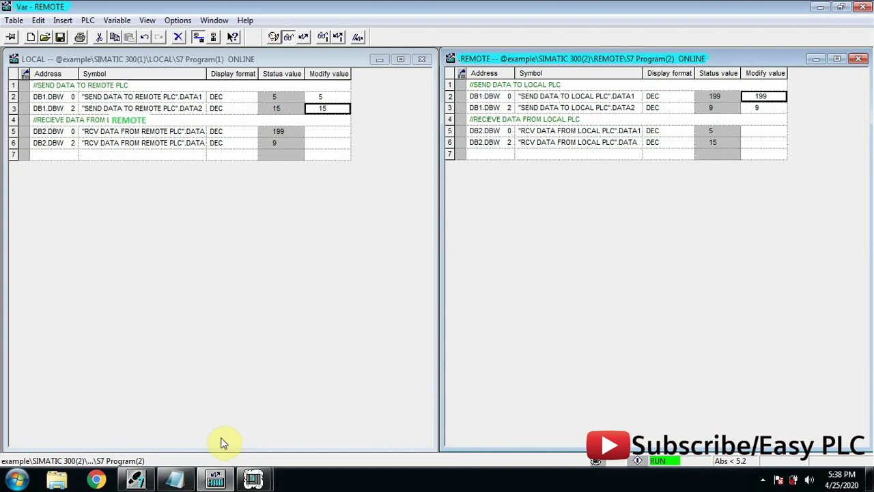
Switch to SIMATIC Manager, open OB1 of the LOCAL station, and monitor the GET block's inputs online
click(150, 480)
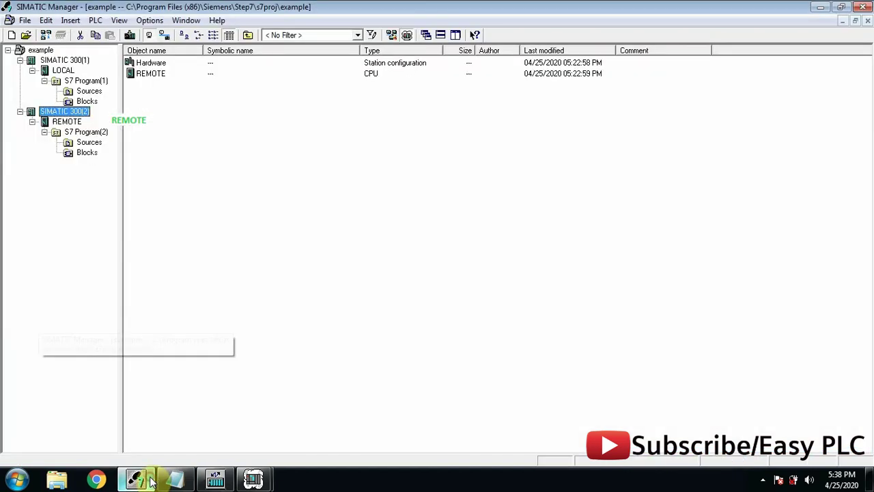
click(93, 102)
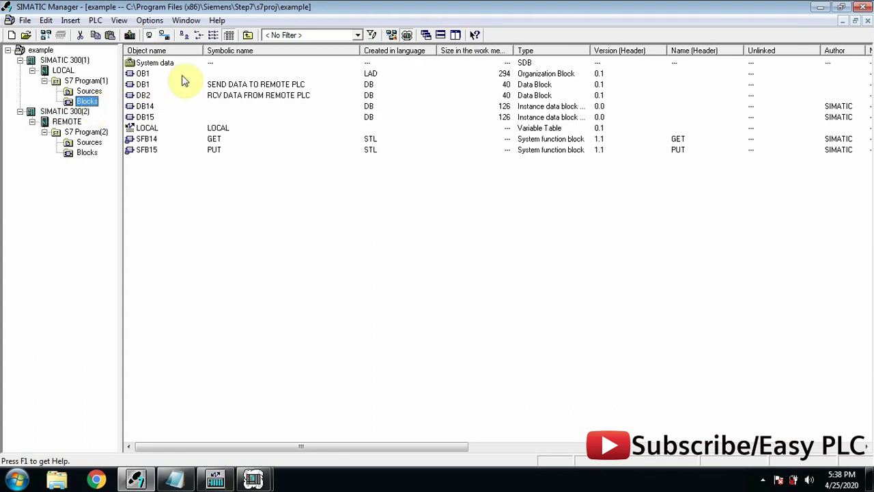
double_click(164, 73)
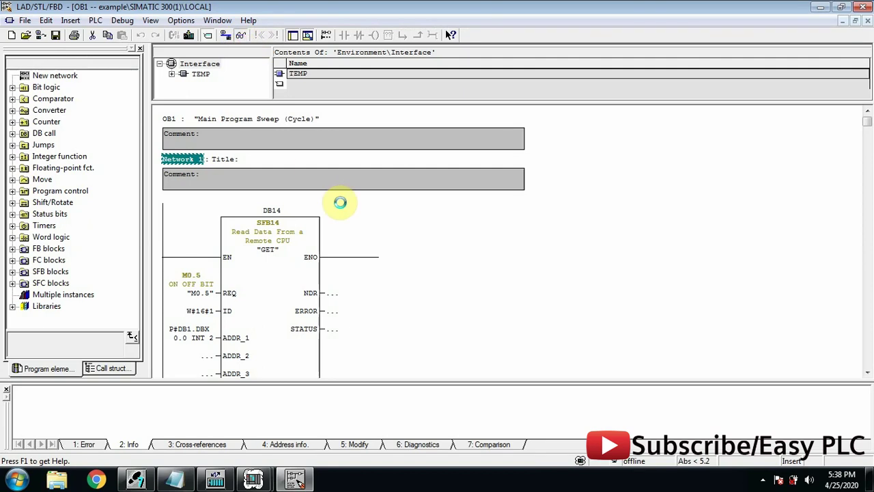
key(ctrl+F7)
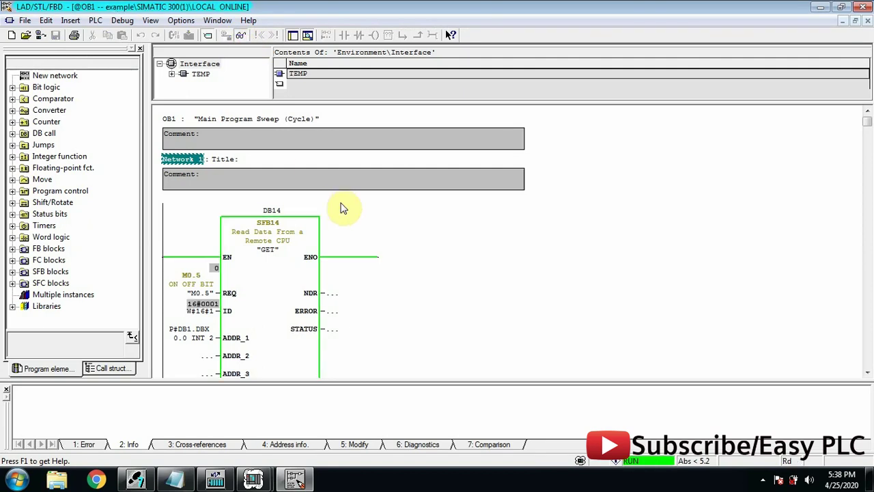
scroll(342, 209, down, 1)
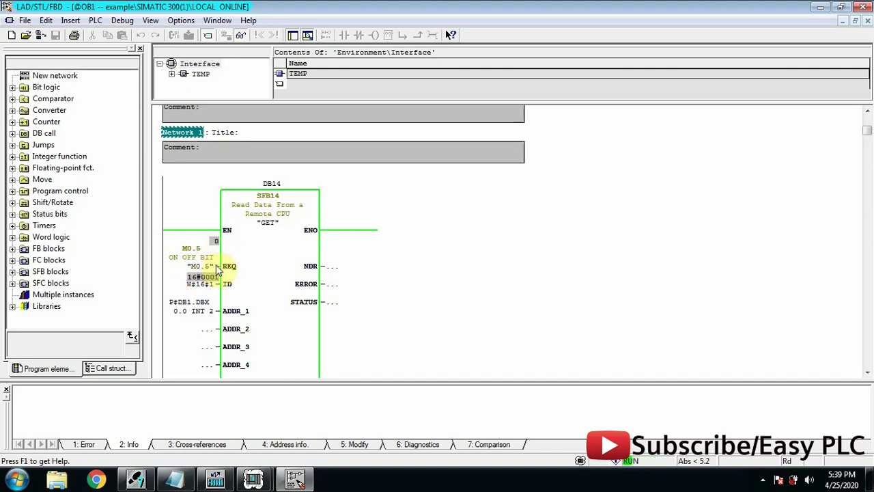
key(ctrl+F2)
scroll(212, 253, down, 3)
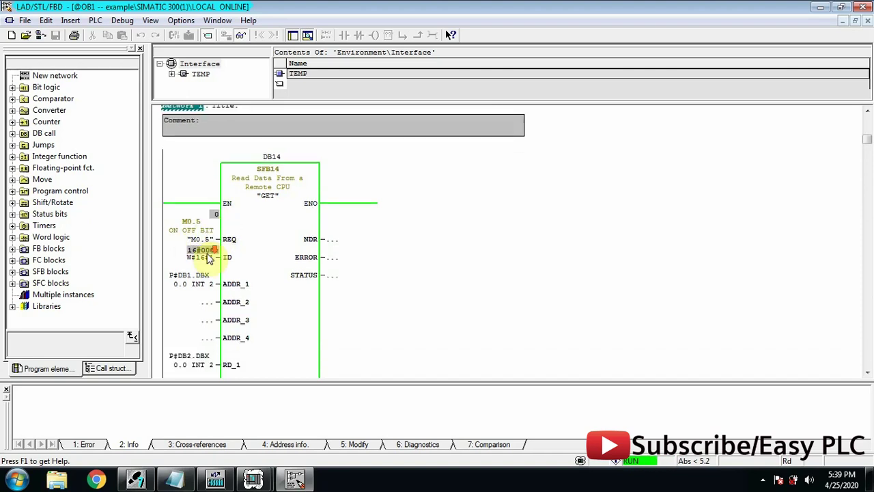